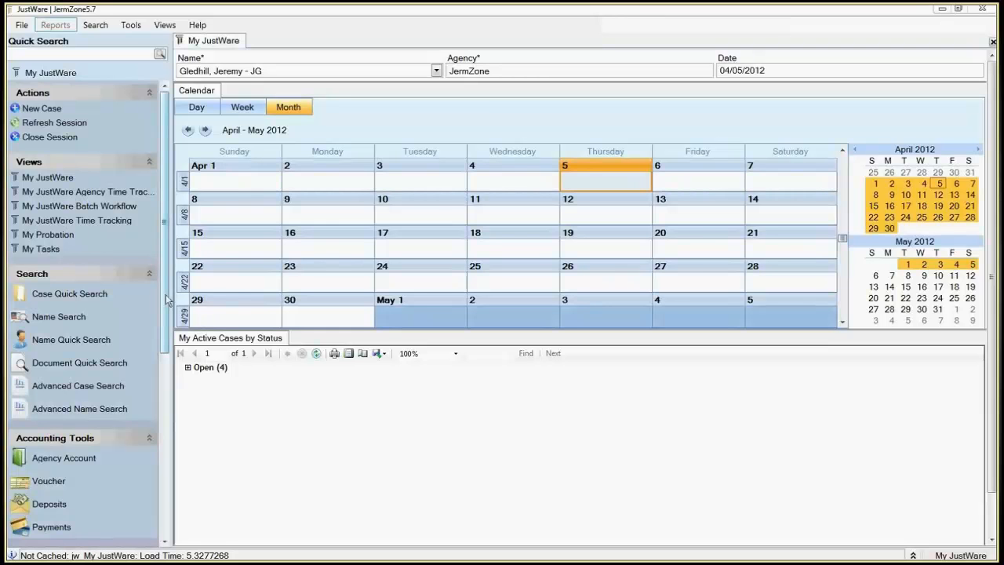
Step: Open Document Scanning and set a destination case by looking it up with the defendant's first name
{"action": "left_click_drag", "start_coordinate": [166, 298], "coordinate": [163, 494]}
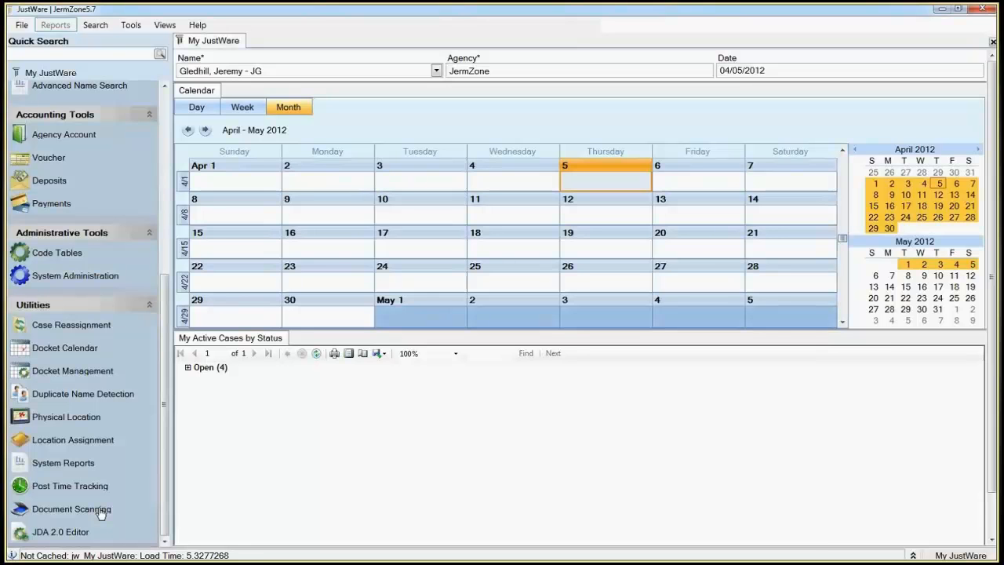
{"action": "left_click", "coordinate": [100, 511]}
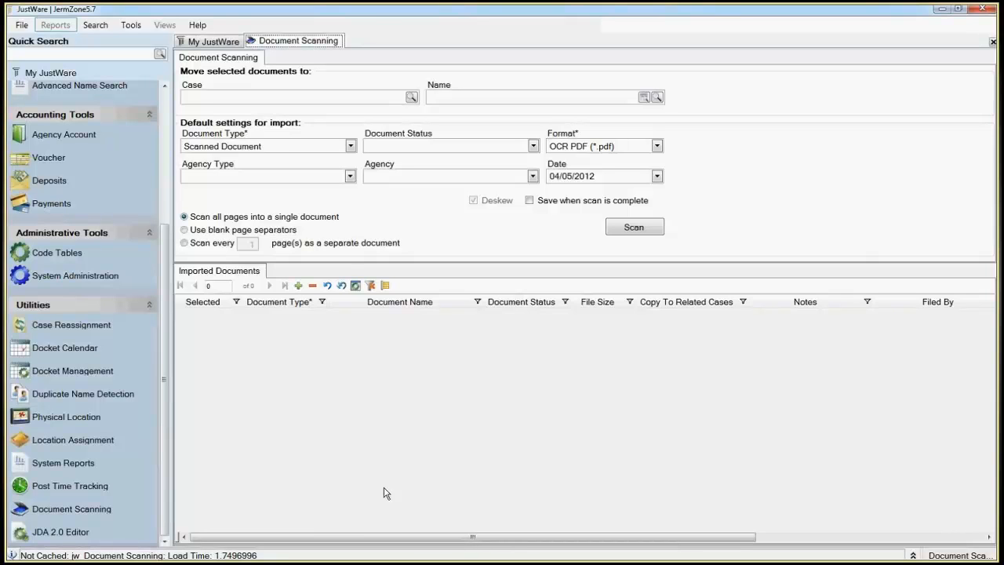
{"action": "left_click", "coordinate": [297, 98]}
{"action": "type", "text": "homer"}
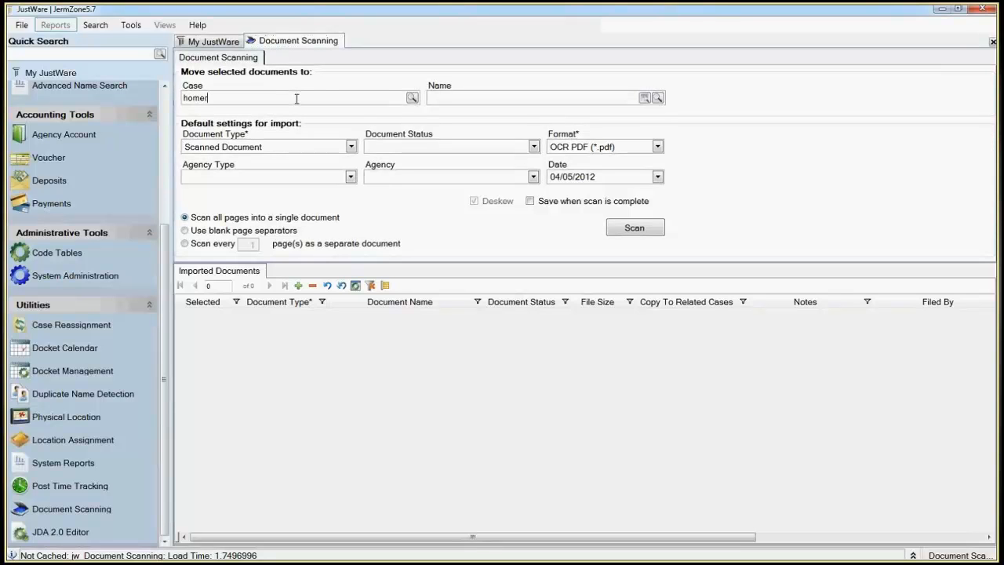
{"action": "key", "text": "Return"}
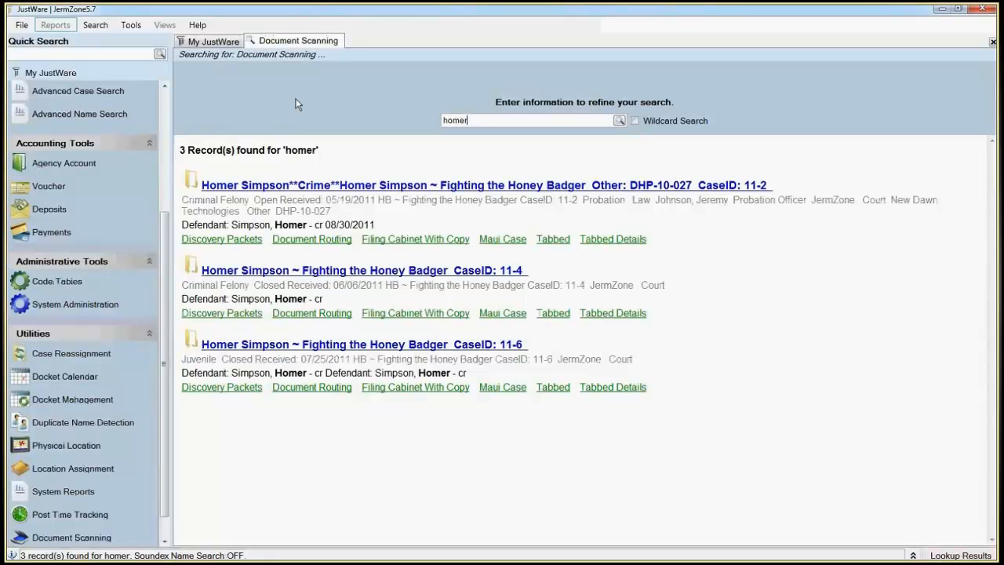
{"action": "left_click", "coordinate": [290, 269]}
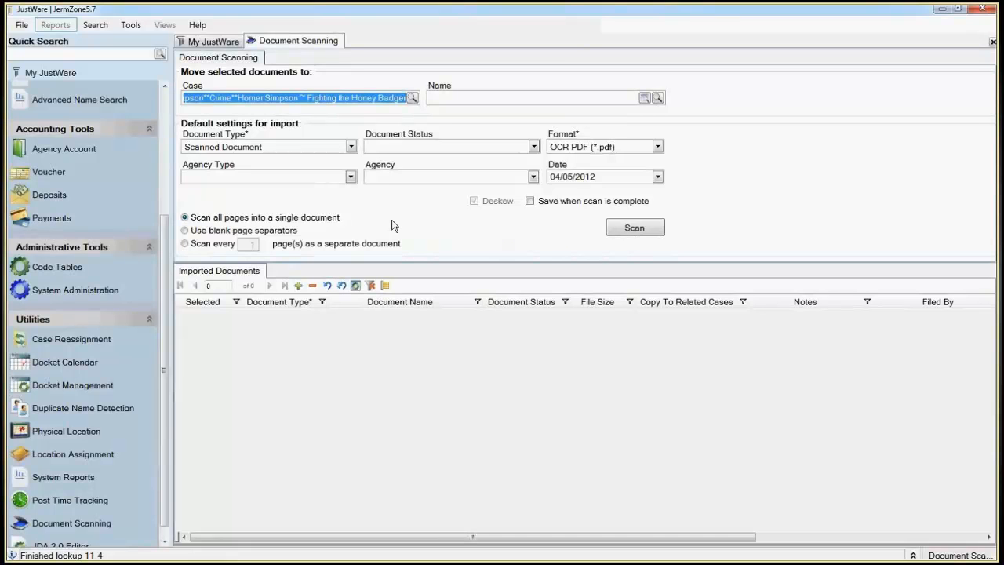
Step: Try the defendant's name record as the destination in place of the case, clearing it and closing Document Scanning
{"action": "key", "text": "Delete"}
{"action": "key", "text": "Tab"}
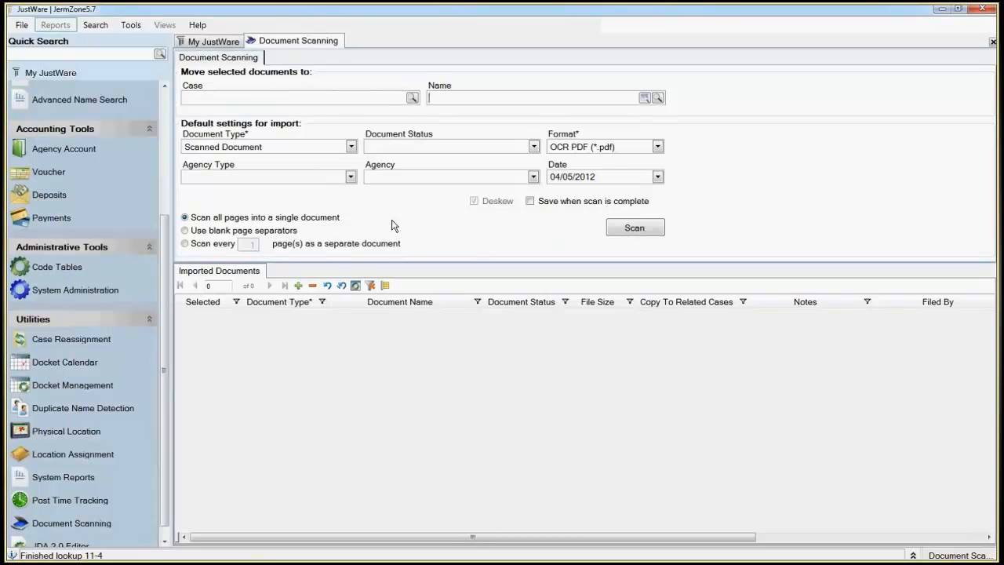
{"action": "type", "text": "homer"}
{"action": "key", "text": "Return"}
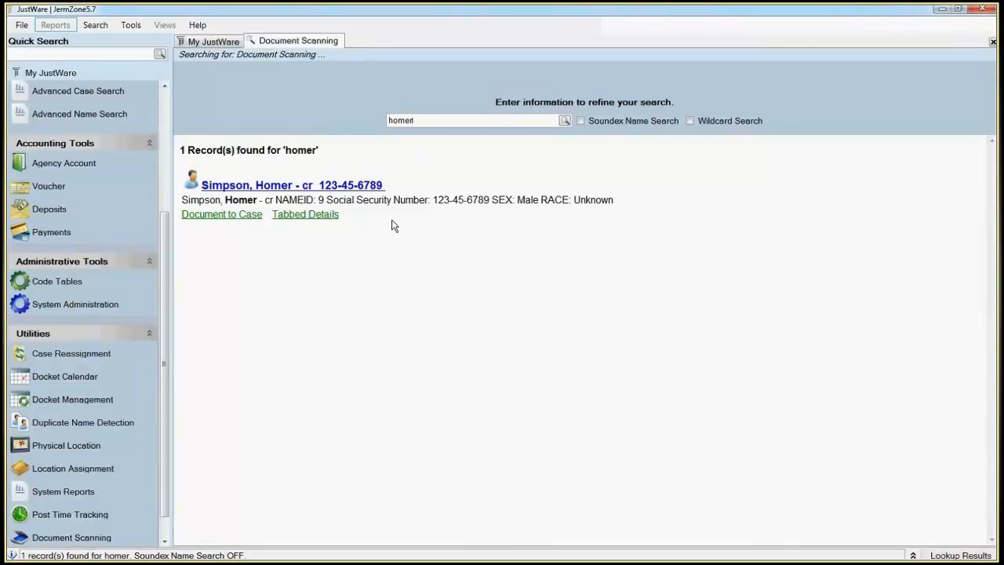
{"action": "left_click", "coordinate": [354, 187]}
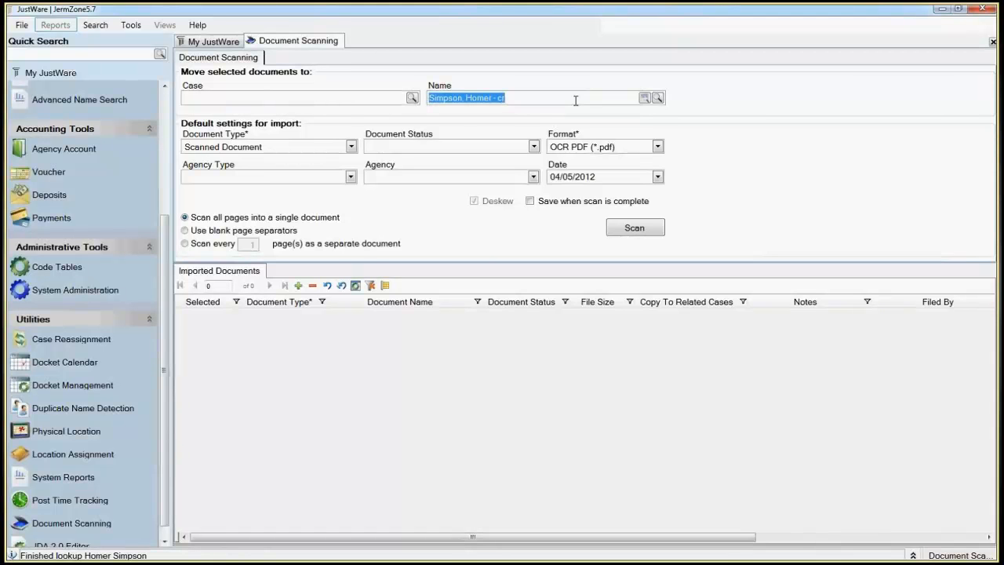
{"action": "key", "text": "BackSpace"}
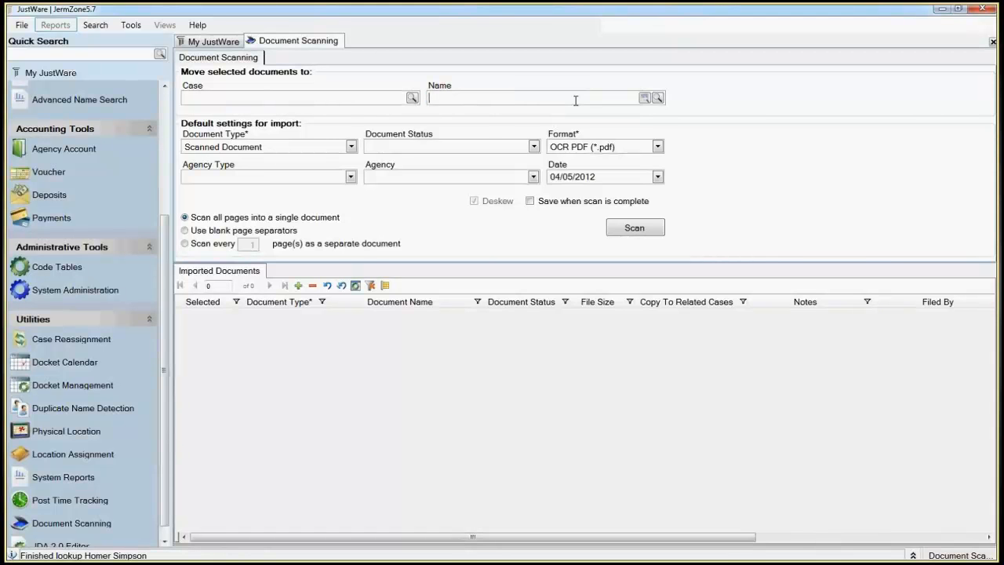
{"action": "left_click", "coordinate": [992, 42]}
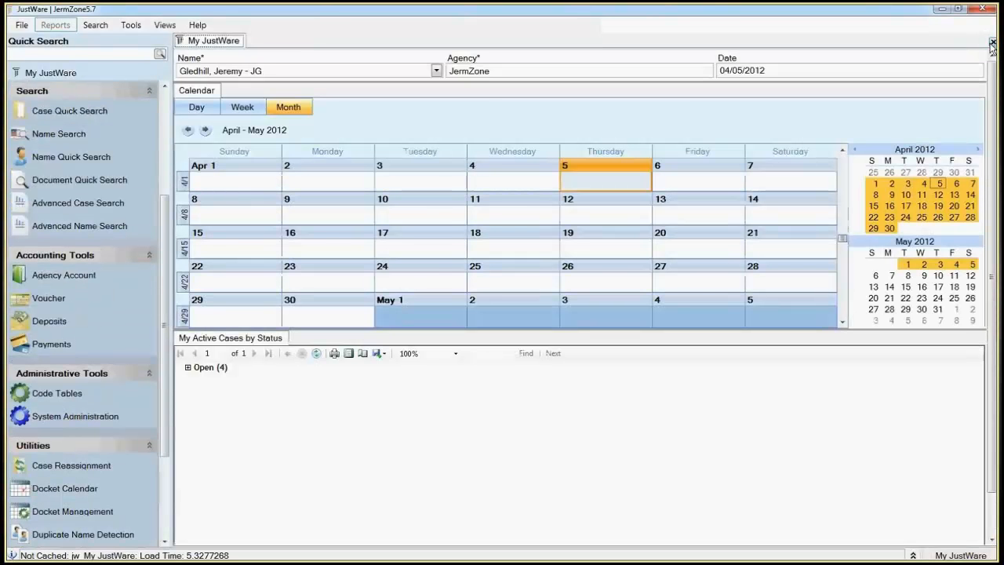
Step: Find the open Criminal Felony case received 05/19/2011 by the defendant's first name and open Document Scanning from it
{"action": "left_click", "coordinate": [50, 54]}
{"action": "type", "text": "homer"}
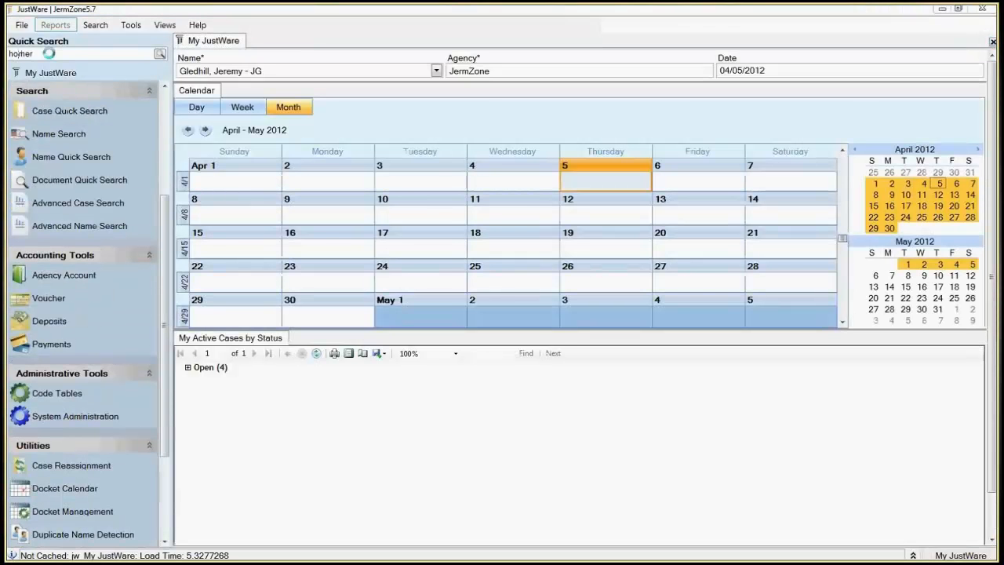
{"action": "key", "text": "Return"}
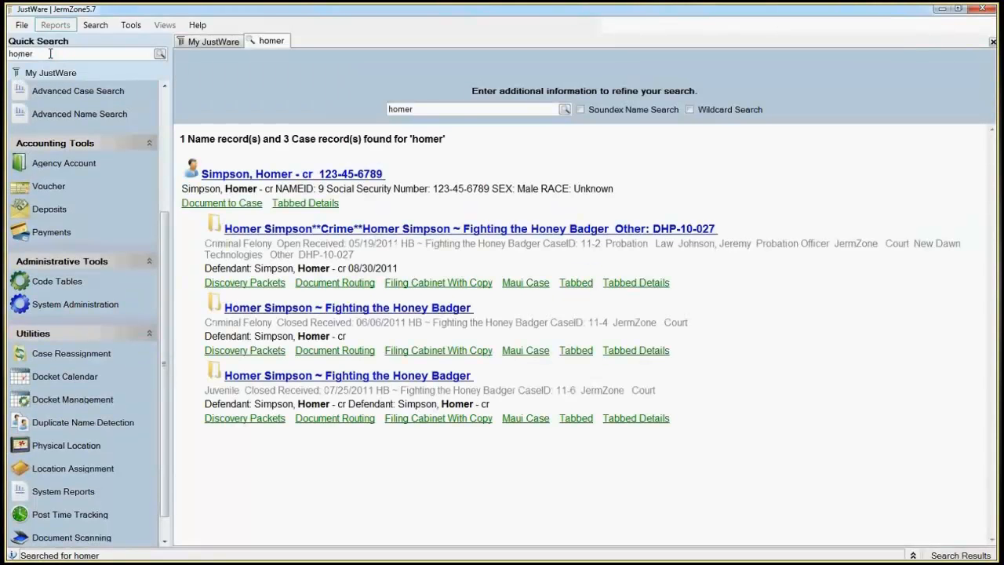
{"action": "left_click", "coordinate": [382, 231]}
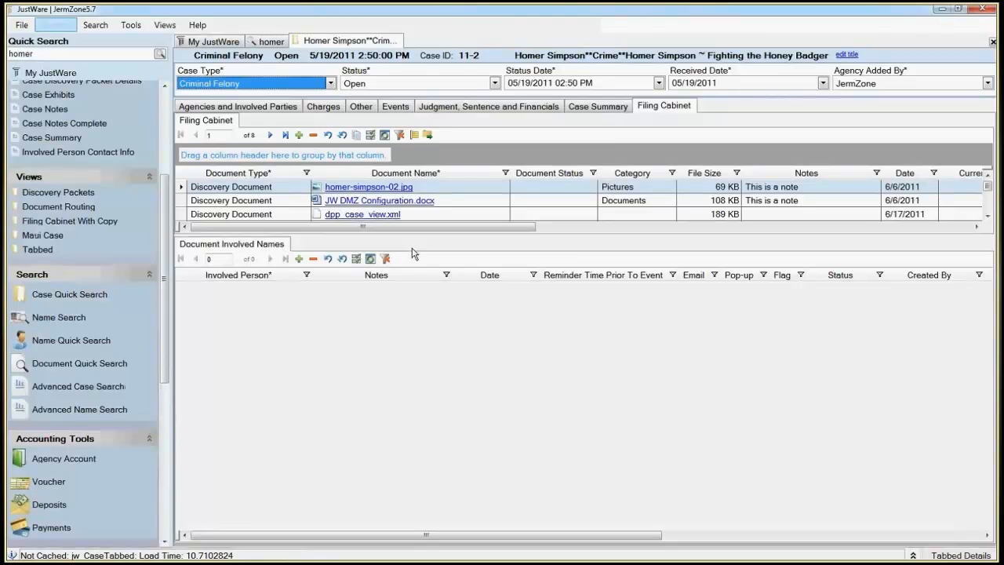
{"action": "scroll", "coordinate": [149, 353], "scroll_direction": "down", "scroll_amount": 8}
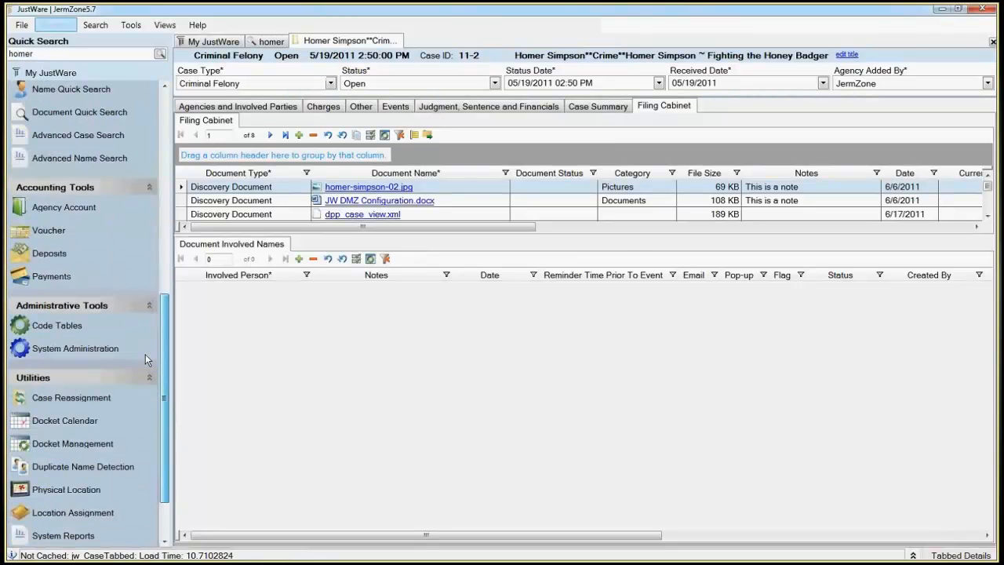
{"action": "left_click", "coordinate": [68, 509]}
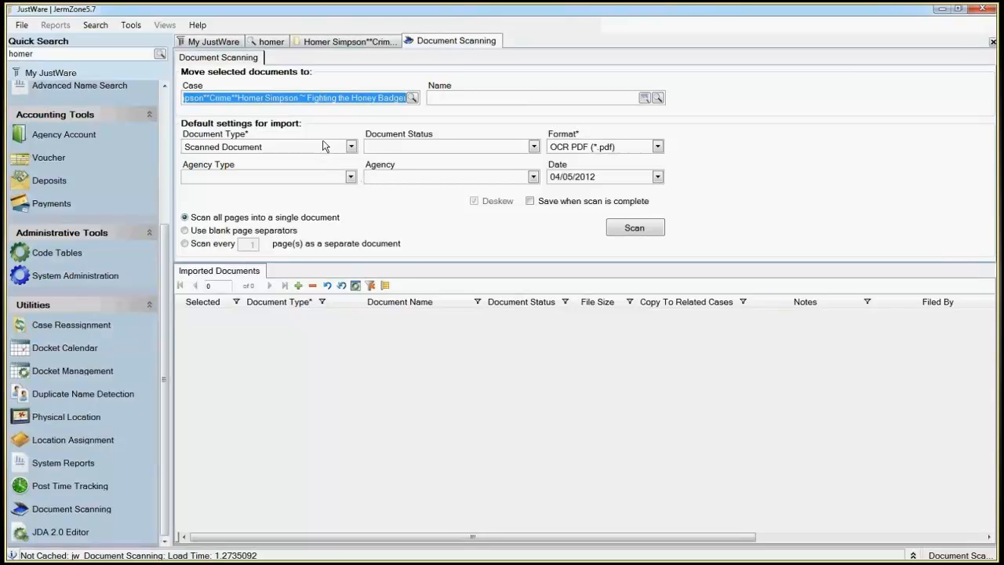
Step: Set the default import document type to Scanned Document and the document status to Posted
{"action": "left_click", "coordinate": [351, 147]}
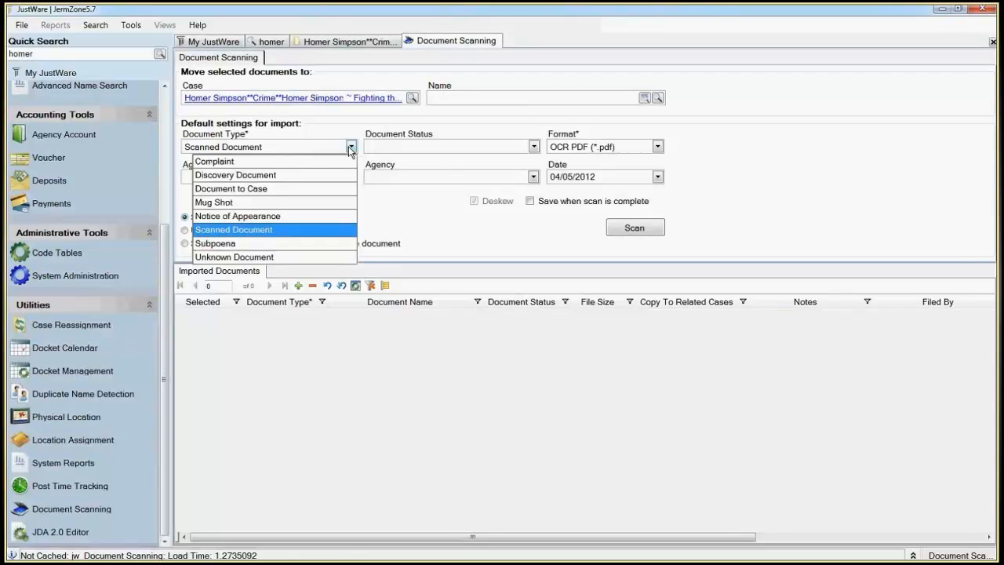
{"action": "left_click", "coordinate": [258, 230]}
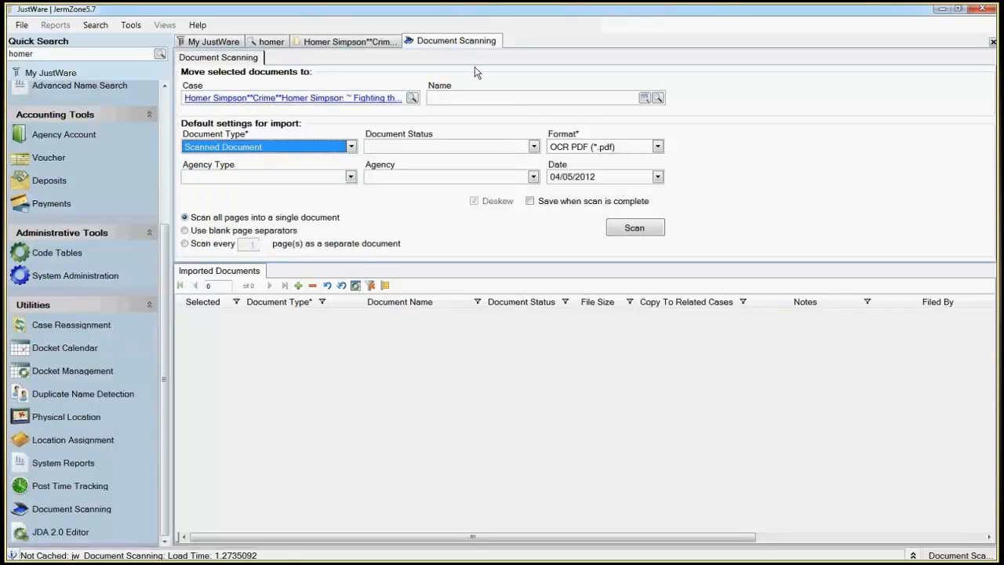
{"action": "left_click", "coordinate": [476, 148]}
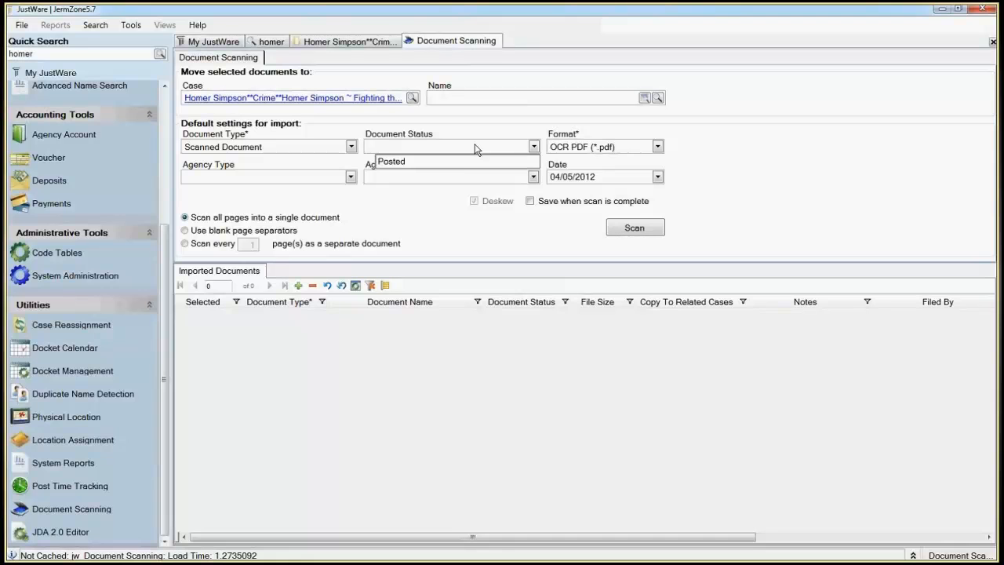
{"action": "left_click", "coordinate": [459, 161]}
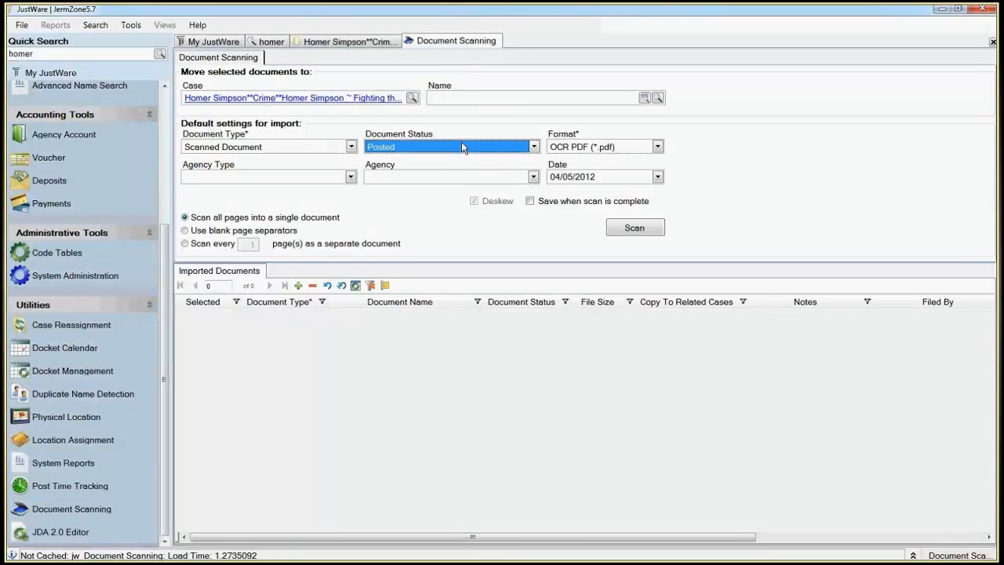
{"action": "left_click", "coordinate": [350, 177]}
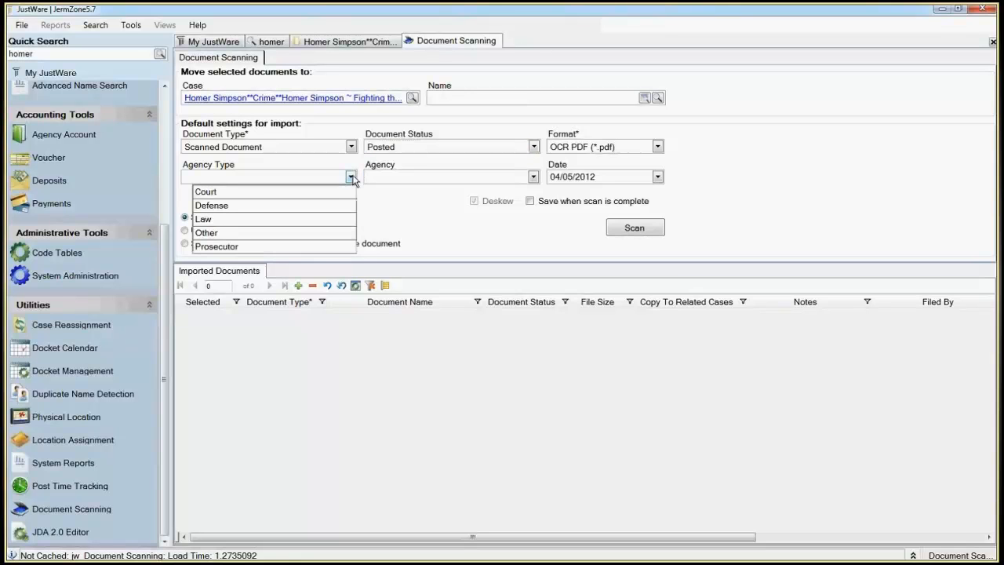
{"action": "left_click", "coordinate": [402, 182]}
{"action": "left_click", "coordinate": [402, 181]}
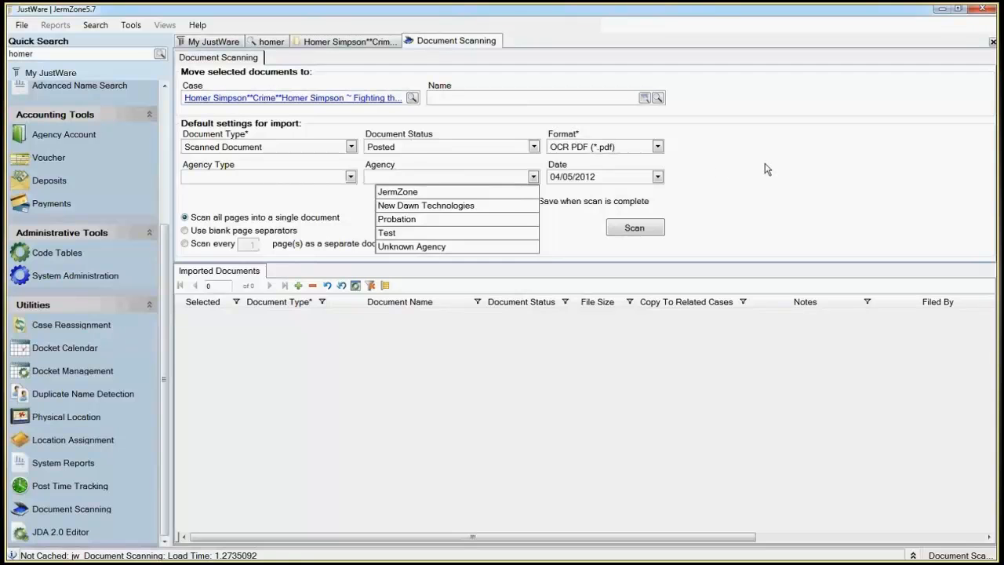
{"action": "left_click", "coordinate": [767, 169]}
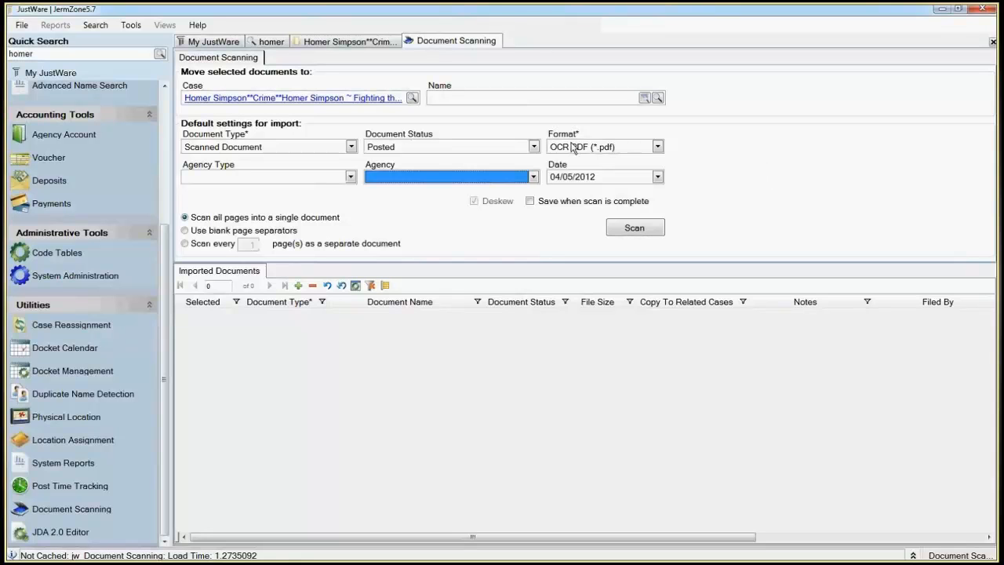
Step: Set the import format to PDF (*.pdf) and scan the document with the Xerox TS100, leaving automatic saving off
{"action": "left_click", "coordinate": [657, 149]}
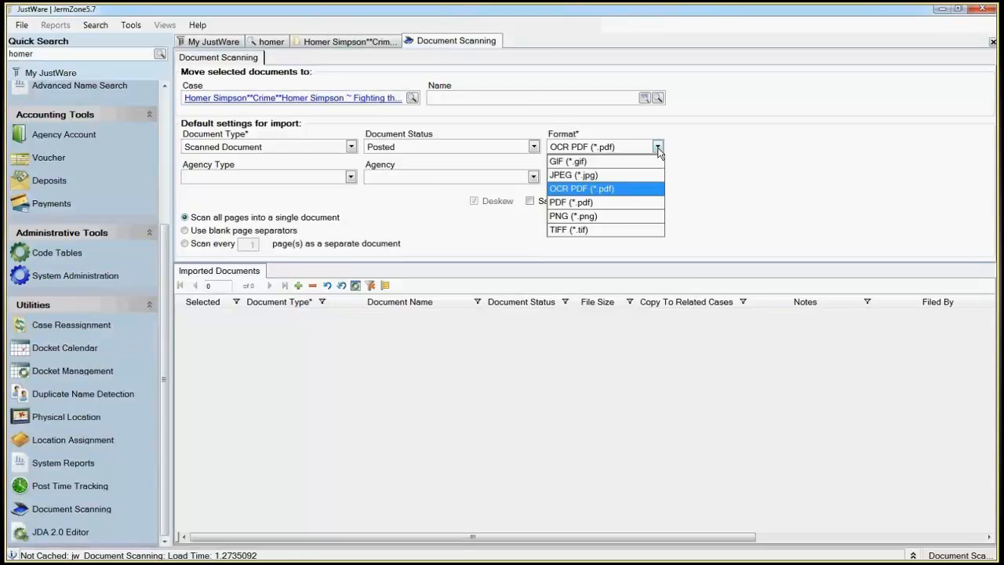
{"action": "left_click", "coordinate": [601, 202]}
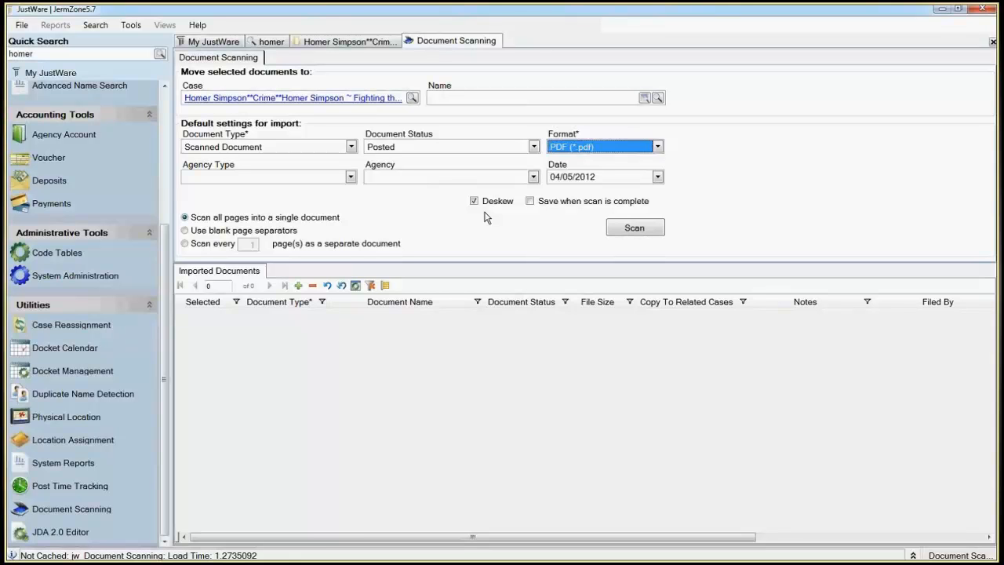
{"action": "left_click", "coordinate": [554, 204]}
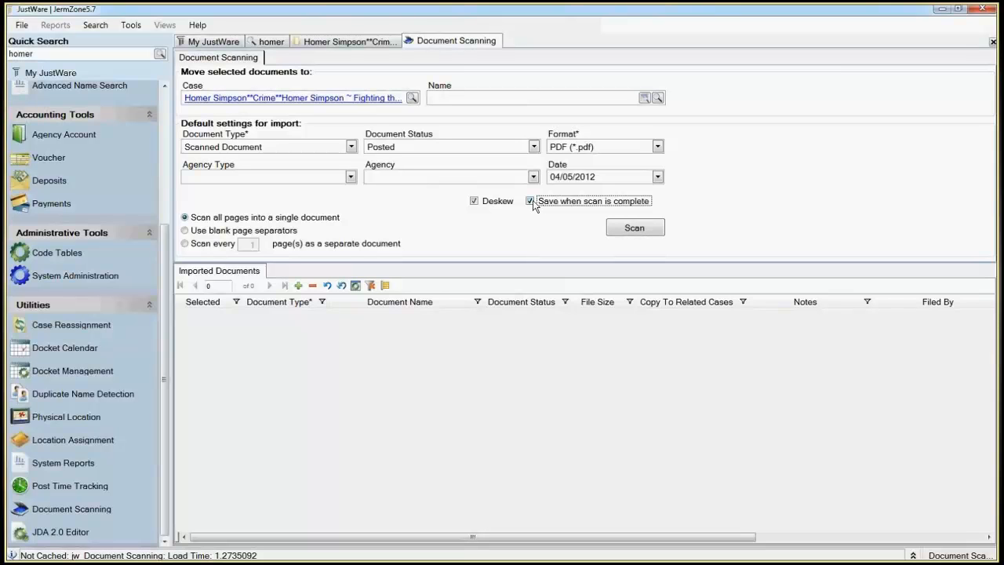
{"action": "left_click", "coordinate": [530, 202]}
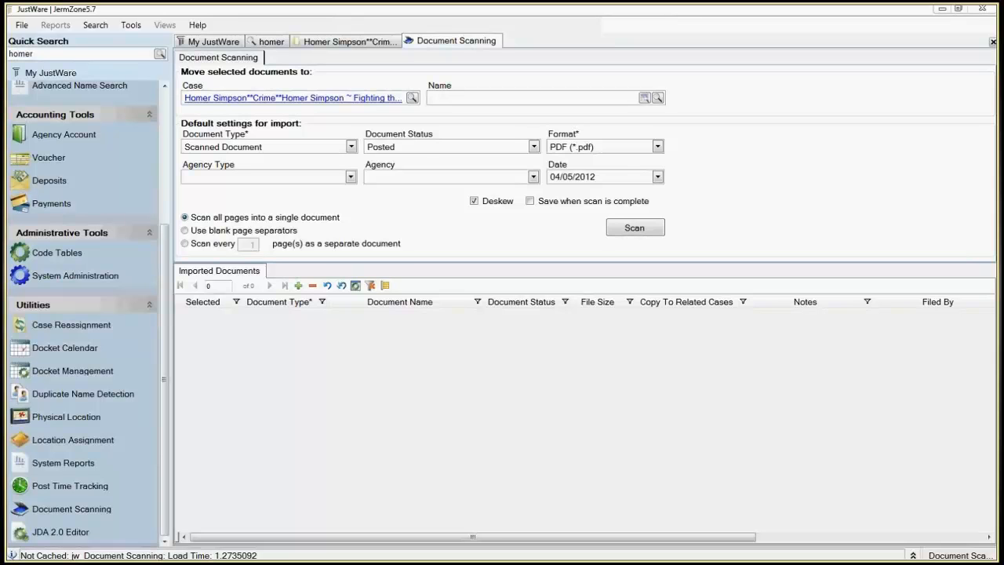
{"action": "left_click", "coordinate": [658, 226]}
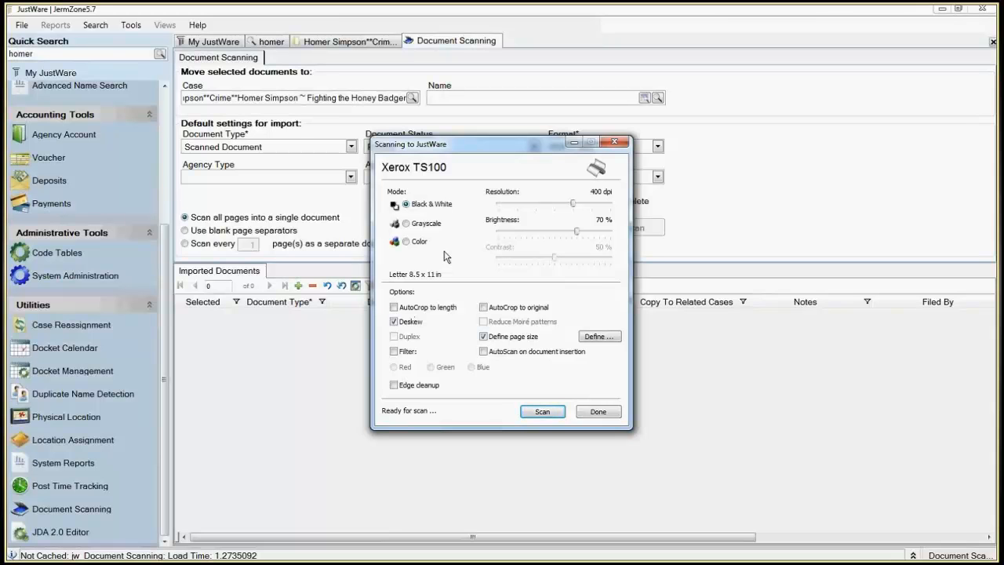
{"action": "left_click", "coordinate": [542, 413]}
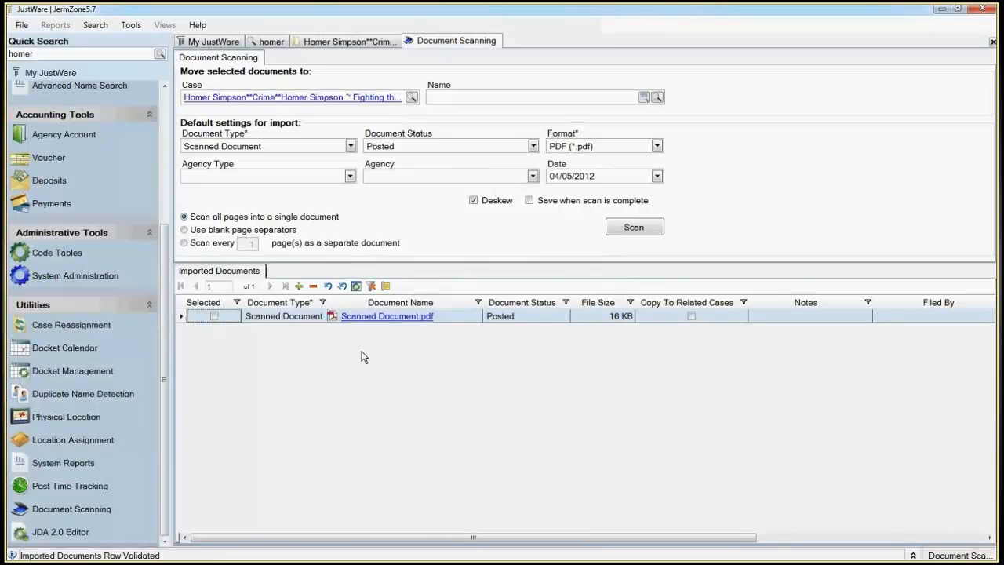
Step: Open the scanned PDF in Adobe Reader, review the whole page at 100% and close it
{"action": "left_click", "coordinate": [413, 322]}
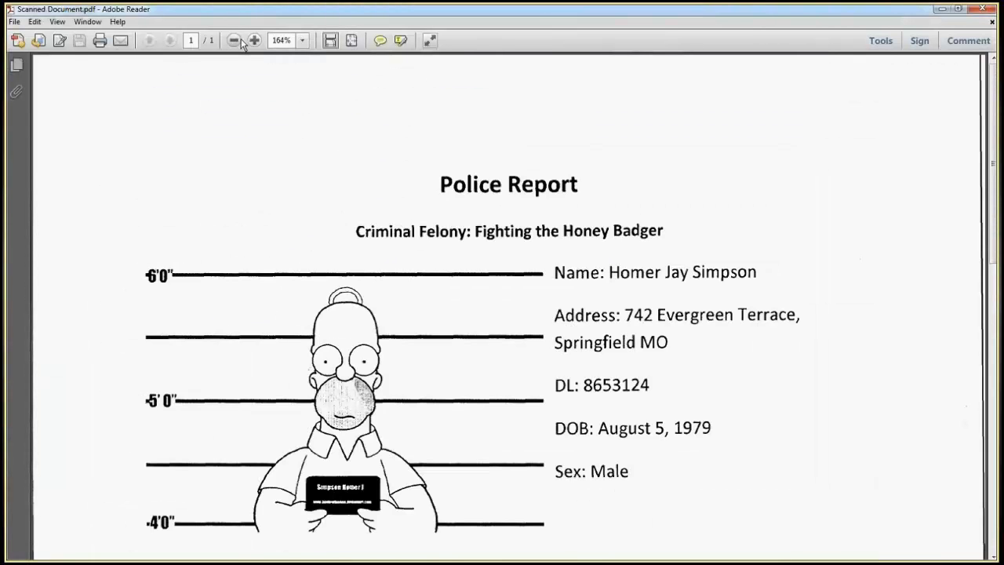
{"action": "left_click", "coordinate": [240, 41]}
{"action": "left_click", "coordinate": [235, 41]}
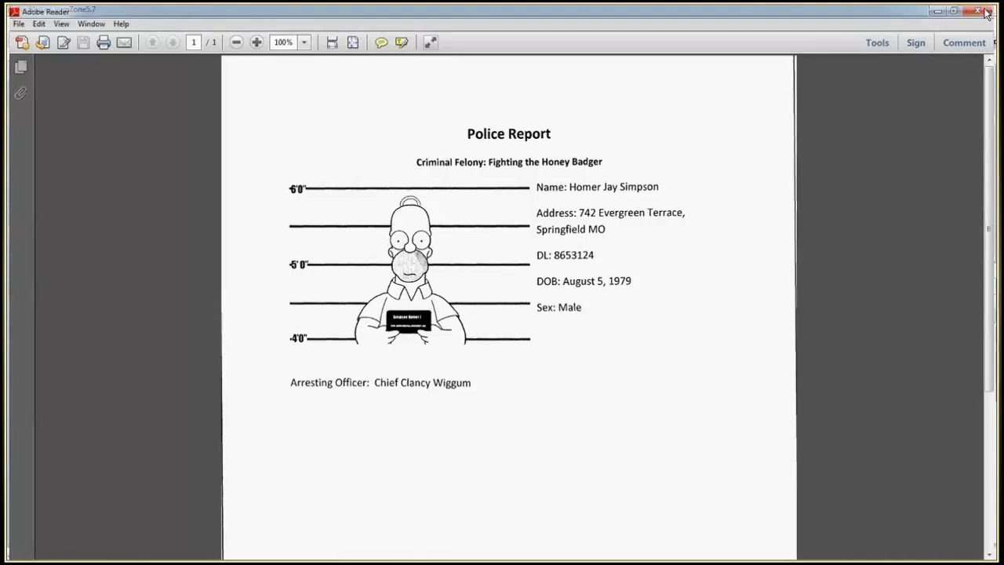
{"action": "left_click", "coordinate": [987, 11]}
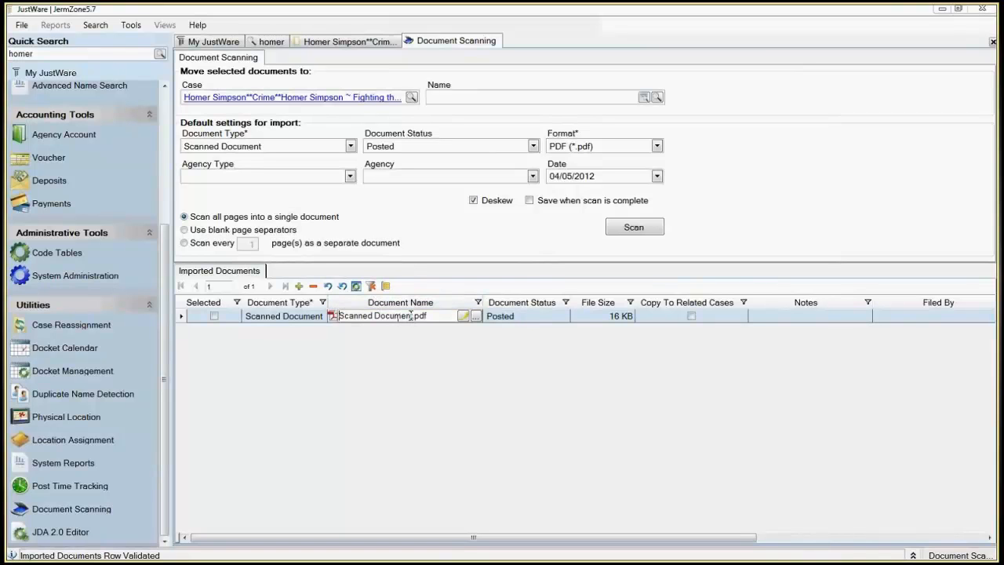
Step: Rename the imported scanned document as Police Report.pdf
{"action": "left_click", "coordinate": [411, 315]}
{"action": "key", "text": "BackSpace"}
{"action": "key", "text": "BackSpace"}
{"action": "key", "text": "BackSpace"}
{"action": "key", "text": "BackSpace"}
{"action": "key", "text": "BackSpace"}
{"action": "key", "text": "BackSpace"}
{"action": "key", "text": "BackSpace"}
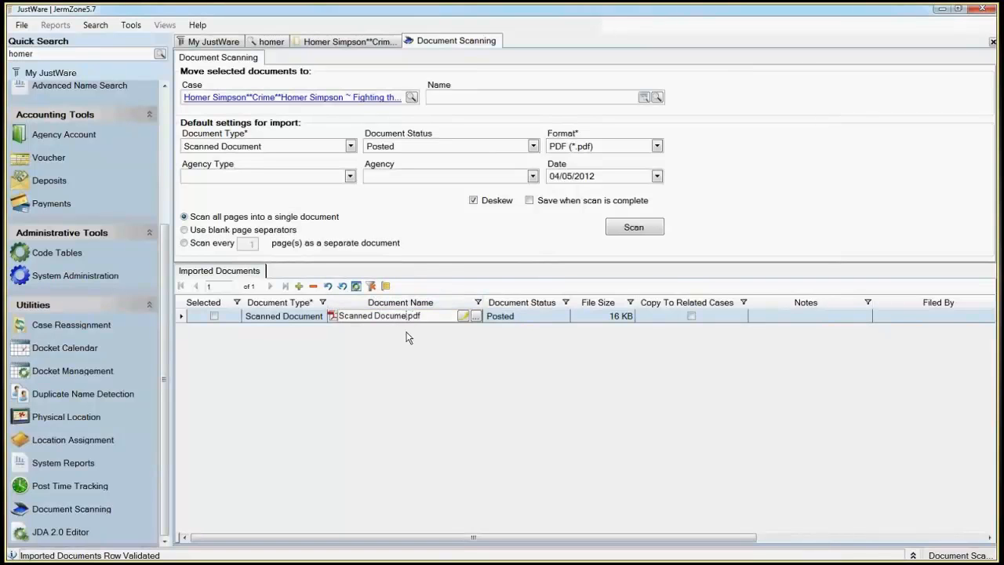
{"action": "key", "text": "BackSpace"}
{"action": "key", "text": "BackSpace"}
{"action": "key", "text": "BackSpace"}
{"action": "key", "text": "BackSpace"}
{"action": "key", "text": "BackSpace"}
{"action": "key", "text": "BackSpace"}
{"action": "key", "text": "BackSpace"}
{"action": "key", "text": "BackSpace"}
{"action": "key", "text": "BackSpace"}
{"action": "type", "text": "P"}
{"action": "type", "text": "l"}
{"action": "type", "text": "lice "}
{"action": "type", "text": "Re"}
{"action": "type", "text": "port"}
Step: Mark Police Report.pdf to be copied to related cases and open its Filed By field
{"action": "left_click", "coordinate": [692, 317]}
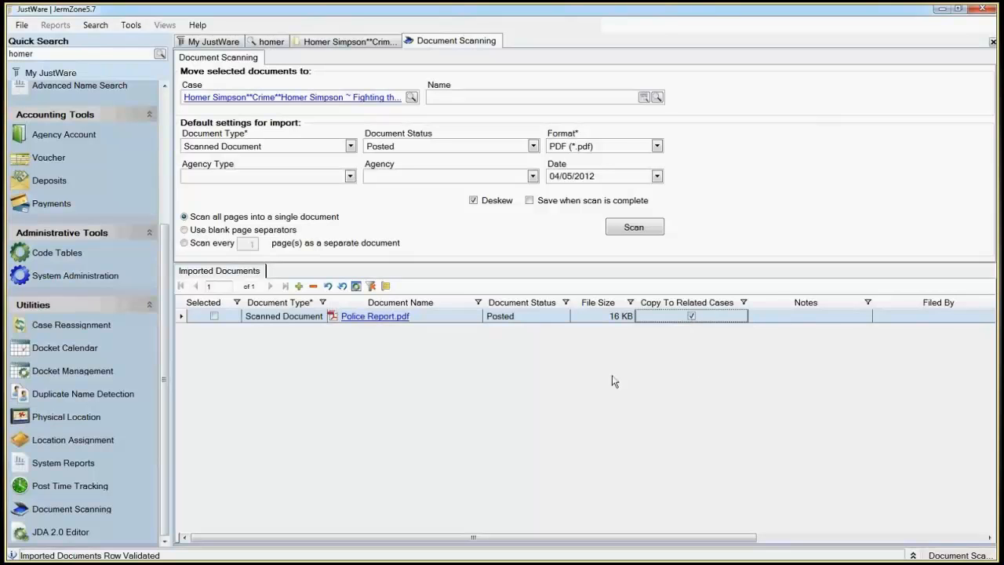
{"action": "left_click", "coordinate": [790, 314]}
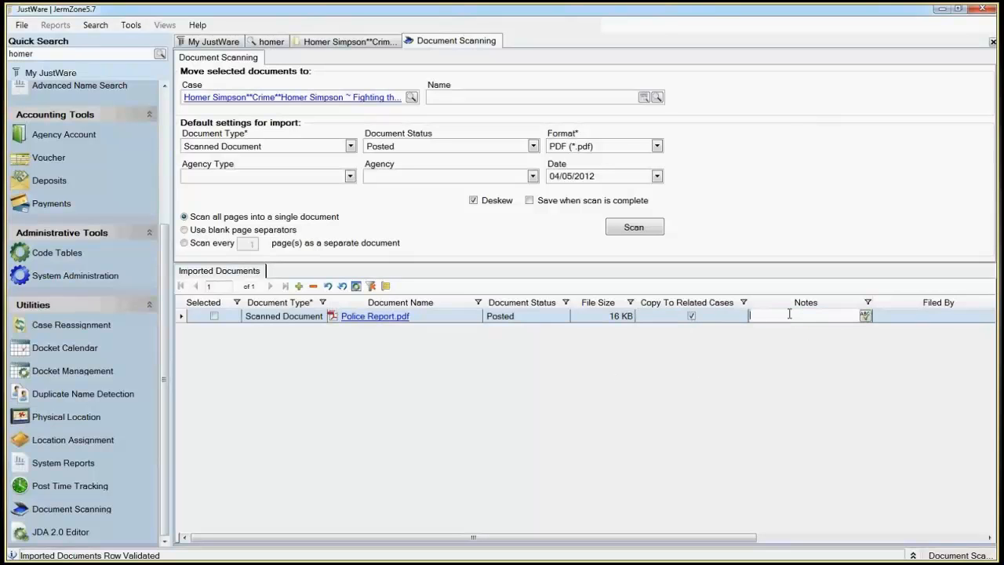
{"action": "left_click", "coordinate": [906, 321]}
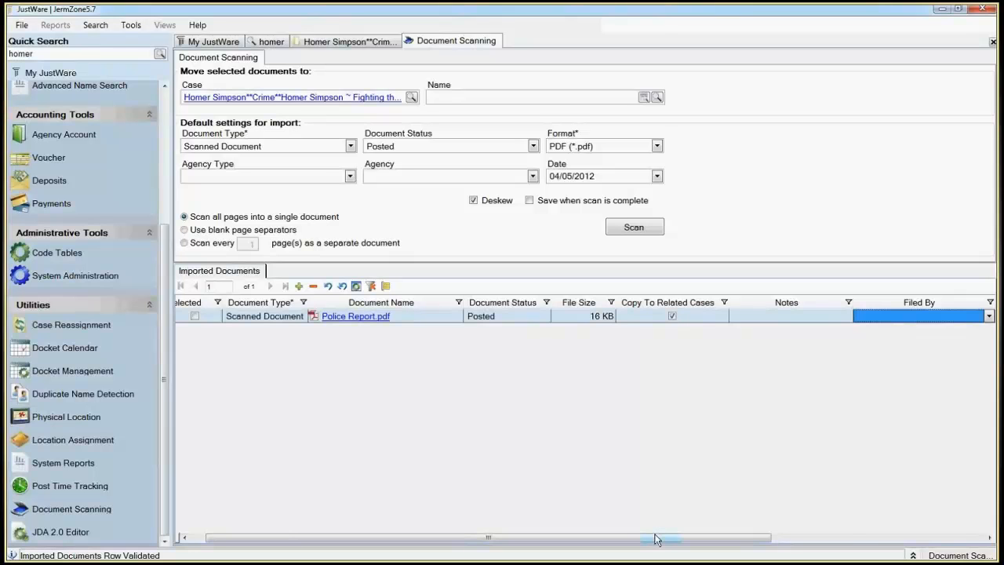
Step: Review the remaining columns of the Police Report.pdf row and choose Scanned Document as its document type
{"action": "left_click_drag", "start_coordinate": [658, 540], "coordinate": [865, 527]}
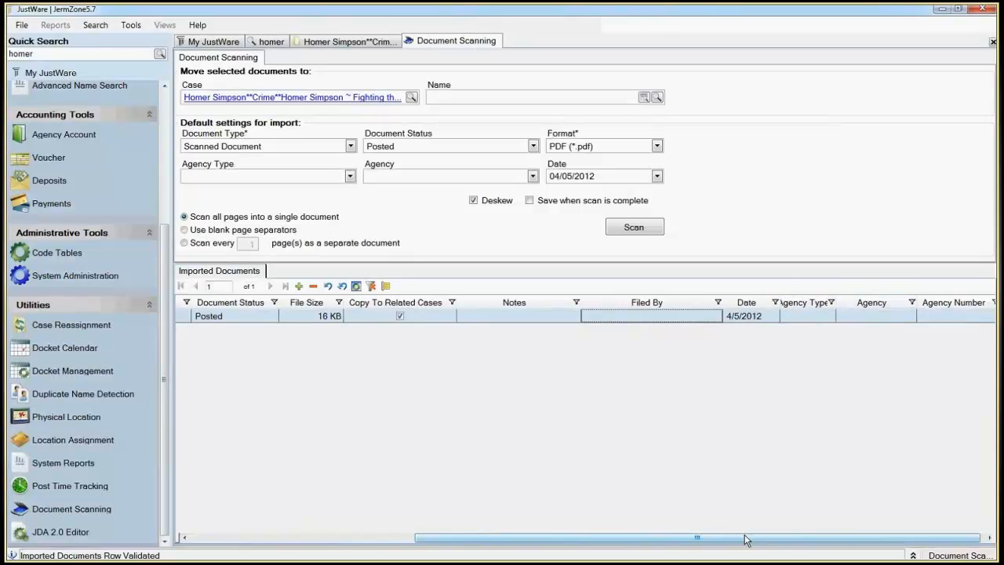
{"action": "left_click_drag", "start_coordinate": [745, 540], "coordinate": [450, 531]}
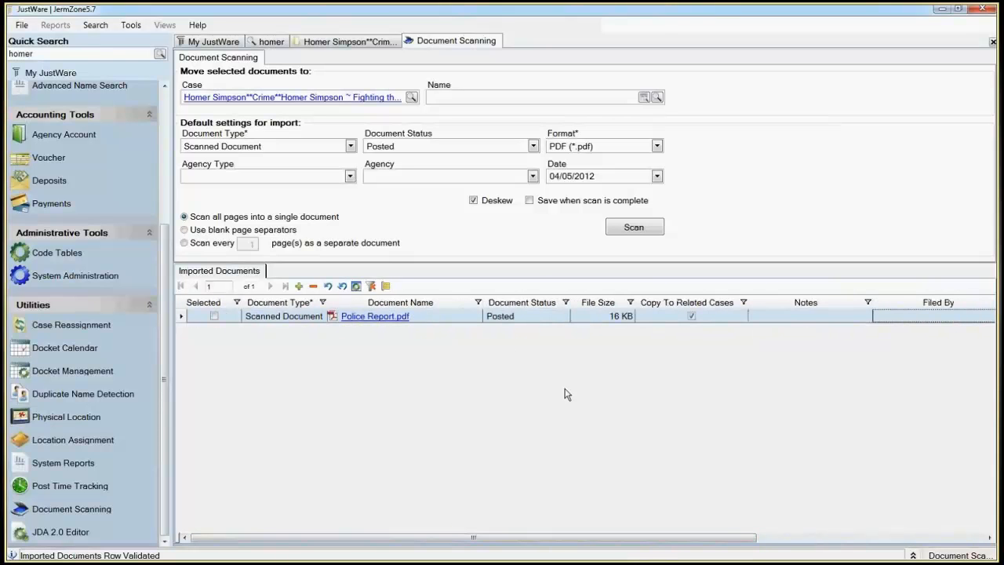
{"action": "left_click", "coordinate": [294, 321]}
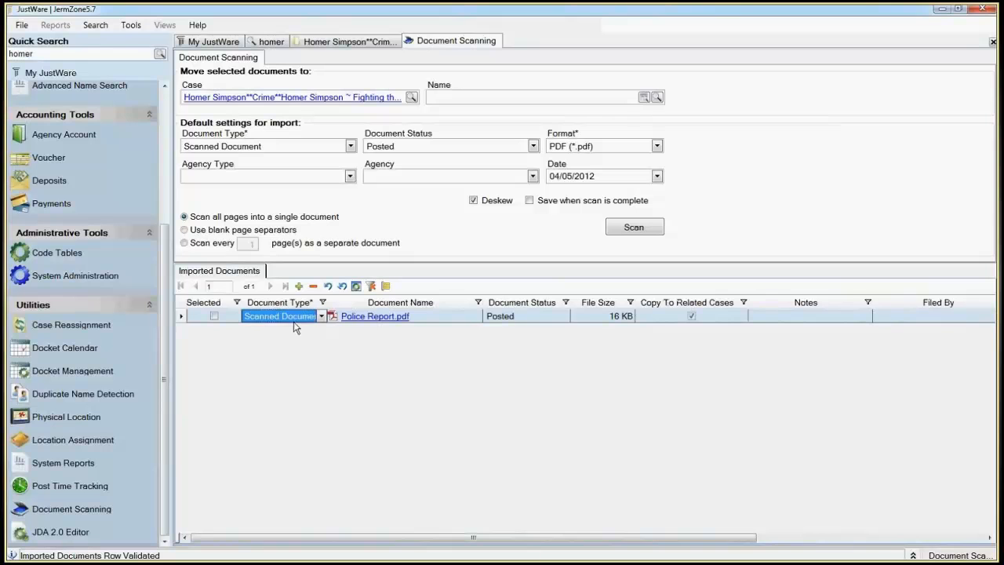
{"action": "left_click", "coordinate": [296, 322]}
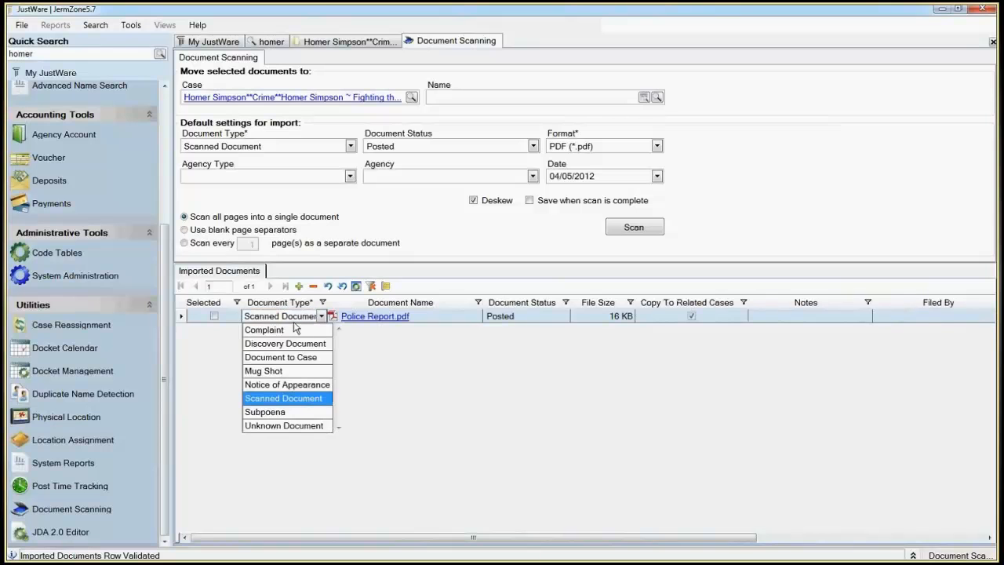
{"action": "left_click", "coordinate": [287, 400]}
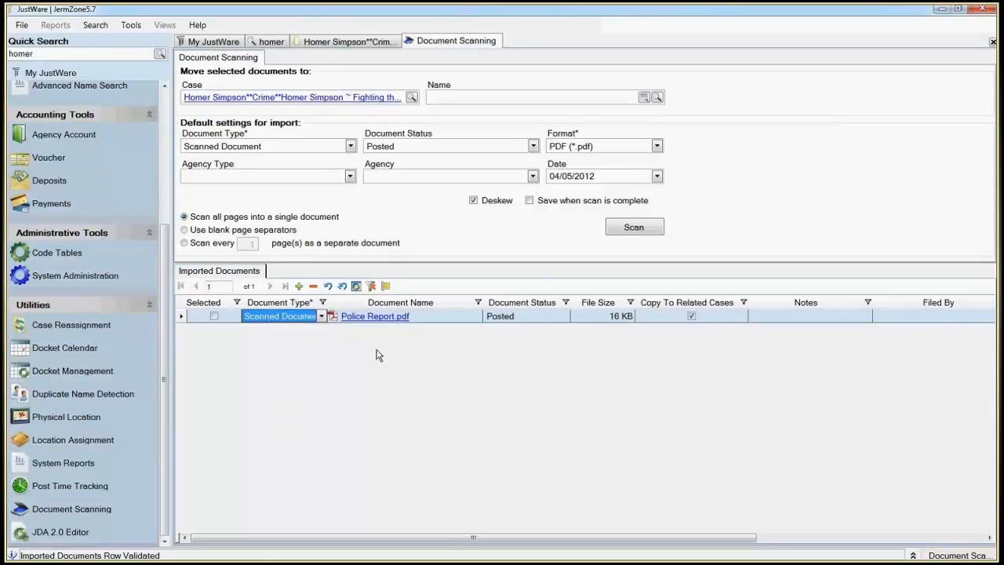
Step: Mark Police Report.pdf as selected and save it to the chosen case
{"action": "key", "text": "ctrl+s"}
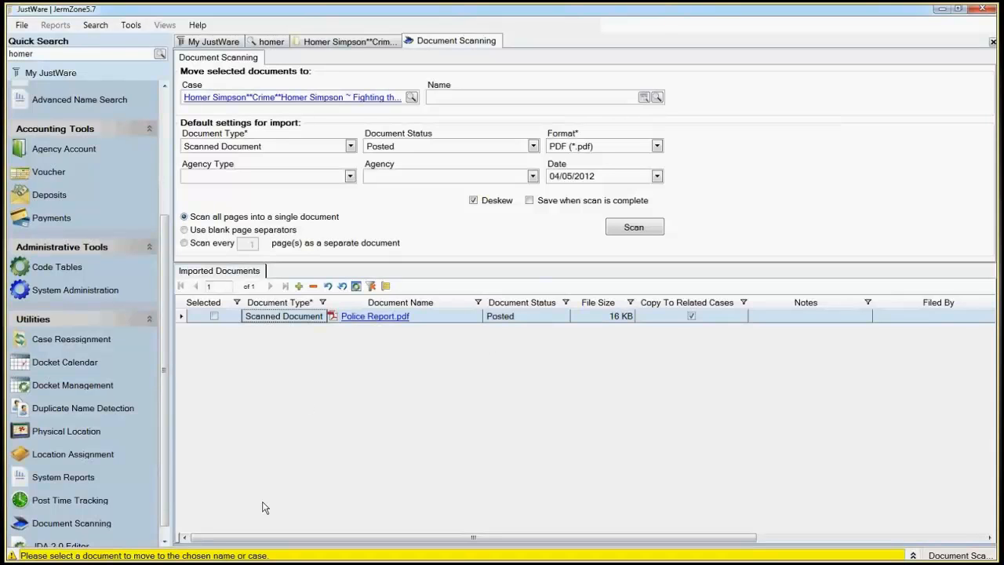
{"action": "left_click", "coordinate": [214, 316]}
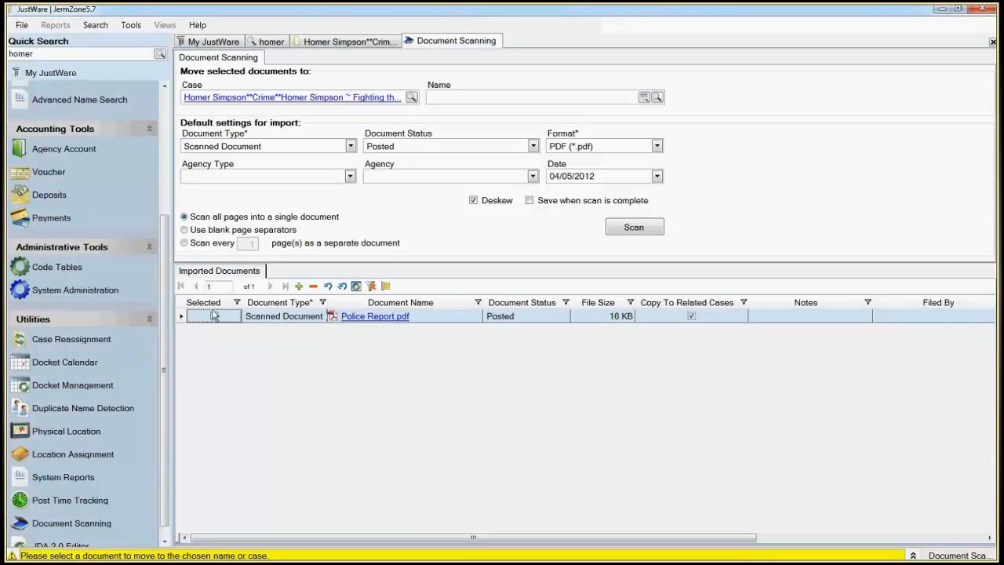
{"action": "key", "text": "ctrl+s"}
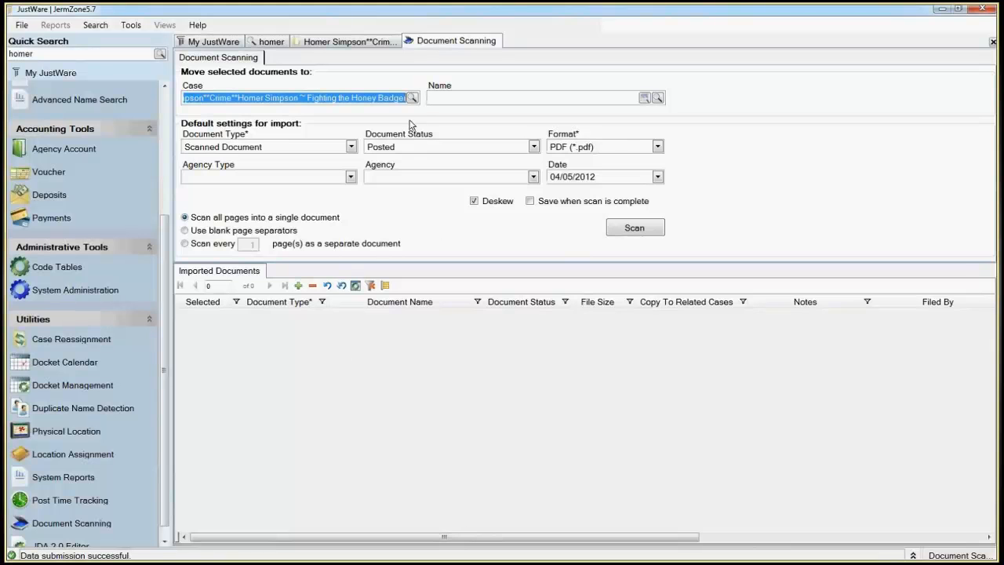
Step: Return to the criminal felony case, enlarge and refresh its Filing Cabinet list, and select the Police Report.pdf row
{"action": "left_click", "coordinate": [349, 42]}
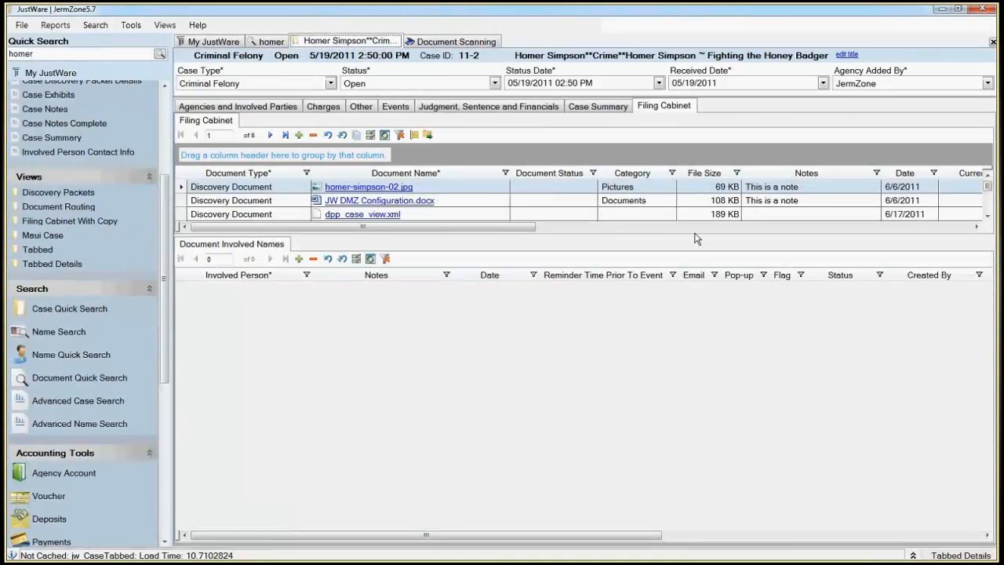
{"action": "left_click_drag", "start_coordinate": [694, 233], "coordinate": [647, 390]}
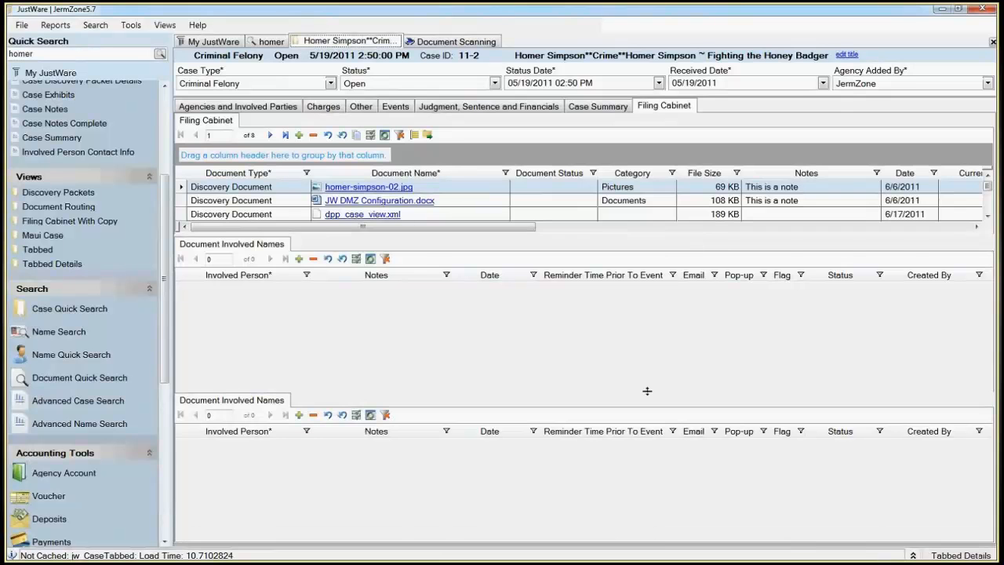
{"action": "key", "text": "F5"}
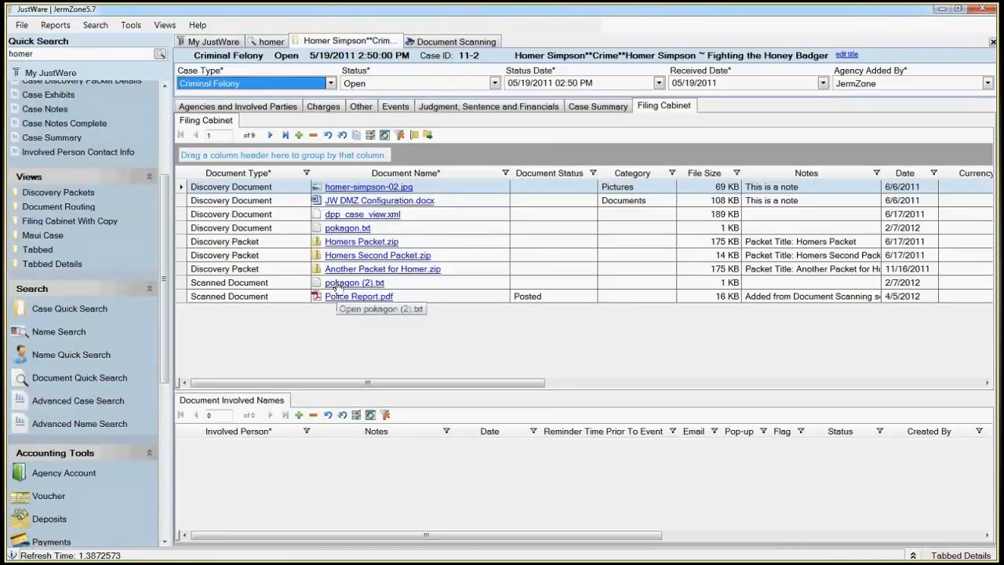
{"action": "left_click", "coordinate": [179, 298]}
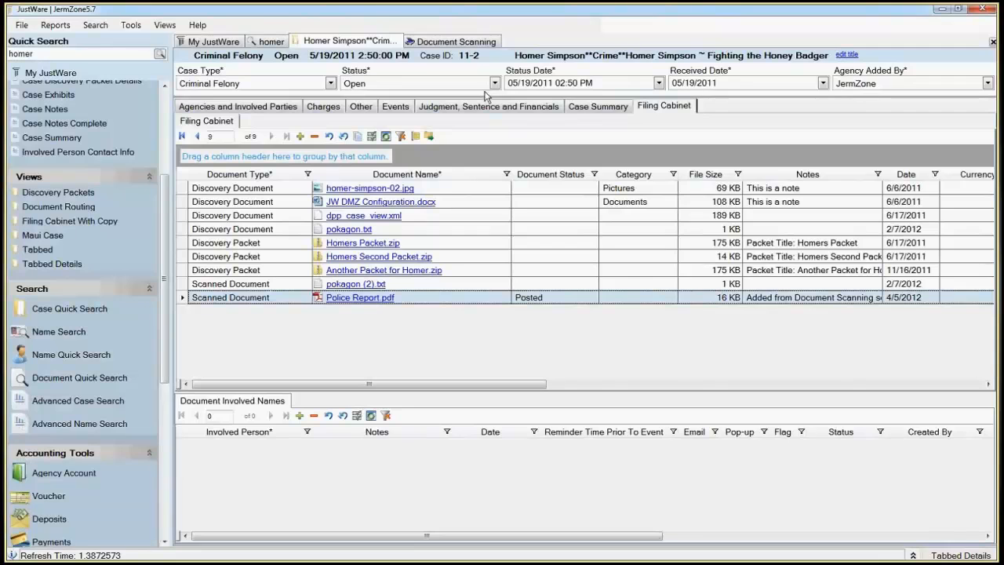
Step: Set the document scanning import format to OCR PDF (*.pdf) and scan the document with the Xerox TS100
{"action": "left_click", "coordinate": [456, 41]}
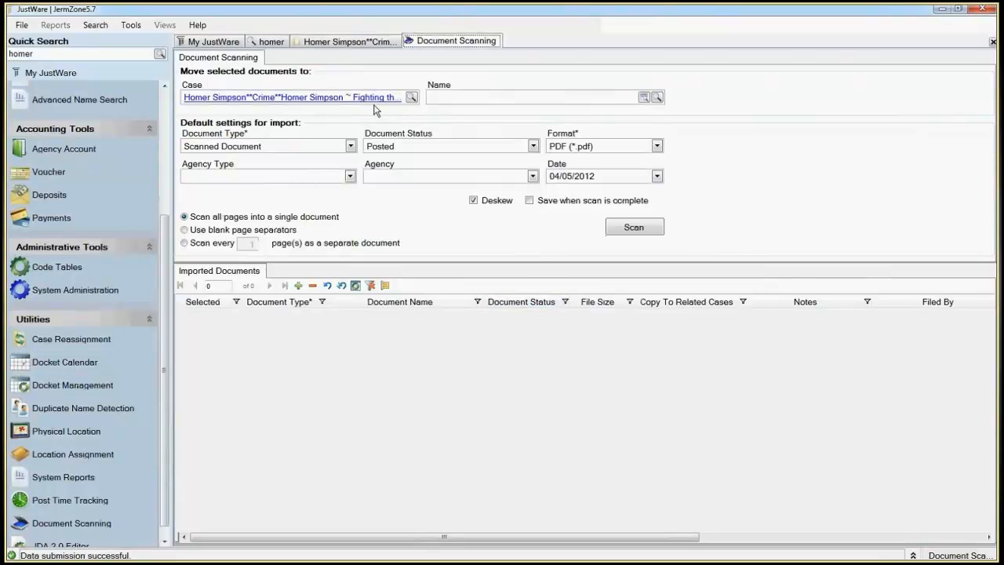
{"action": "left_click", "coordinate": [570, 143]}
{"action": "left_click", "coordinate": [609, 188]}
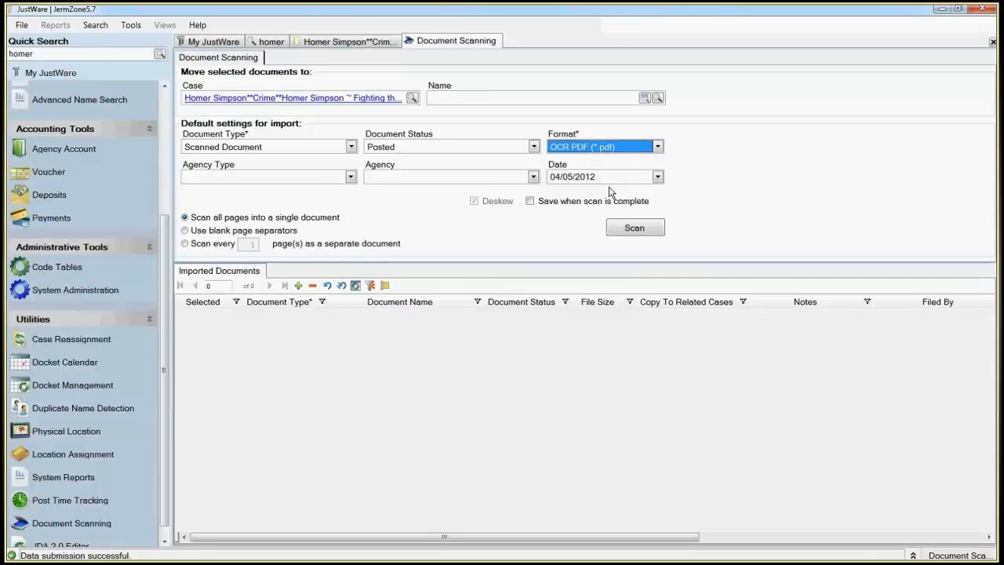
{"action": "left_click", "coordinate": [648, 228]}
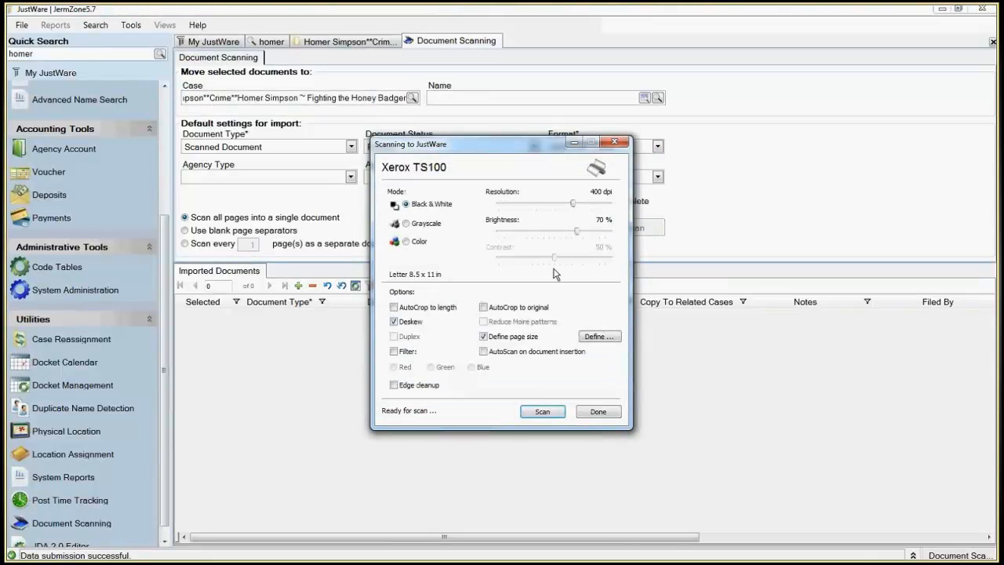
{"action": "left_click", "coordinate": [542, 413]}
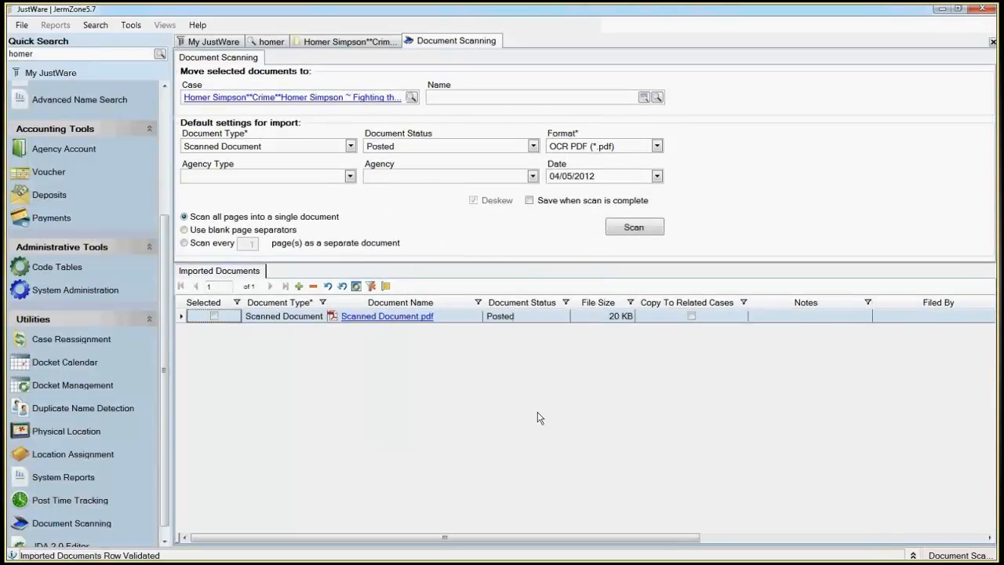
Step: Open Police Report.pdf from the case's Filing Cabinet, try to select its text in Adobe Reader, and close it
{"action": "left_click", "coordinate": [350, 43]}
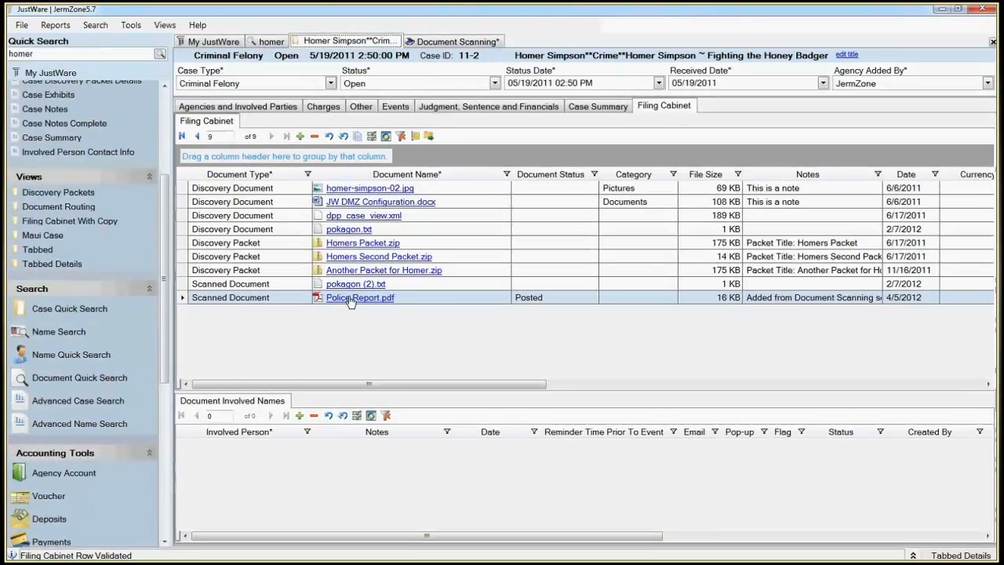
{"action": "left_click", "coordinate": [349, 302]}
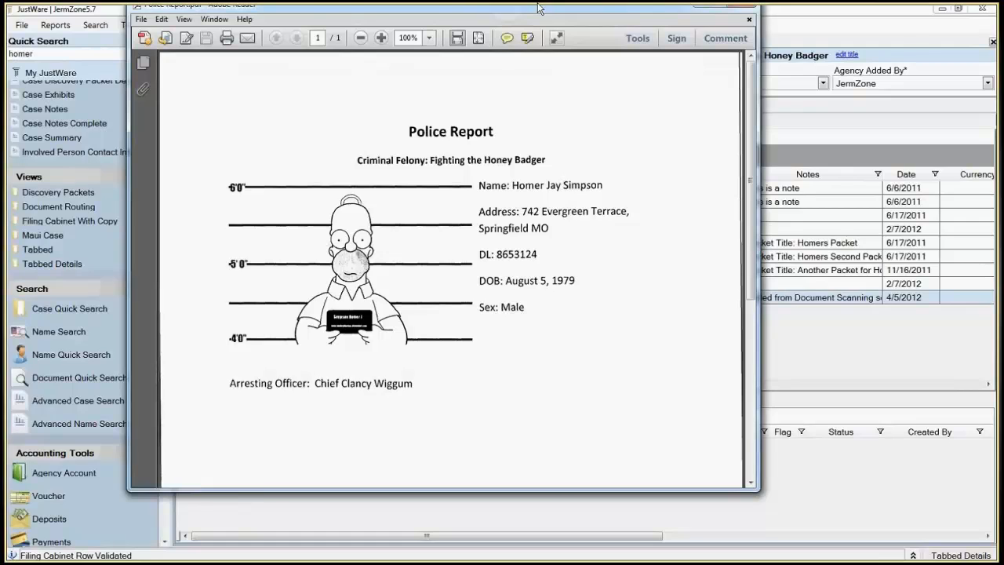
{"action": "double_click", "coordinate": [538, 7]}
{"action": "left_click_drag", "start_coordinate": [746, 282], "coordinate": [573, 225]}
{"action": "left_click_drag", "start_coordinate": [352, 204], "coordinate": [556, 355]}
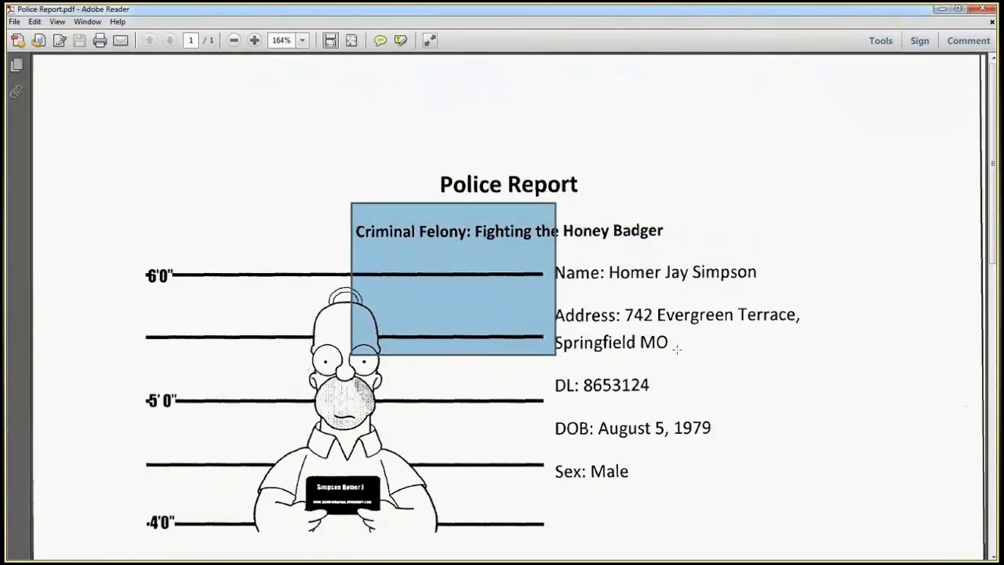
{"action": "left_click_drag", "start_coordinate": [677, 349], "coordinate": [563, 290]}
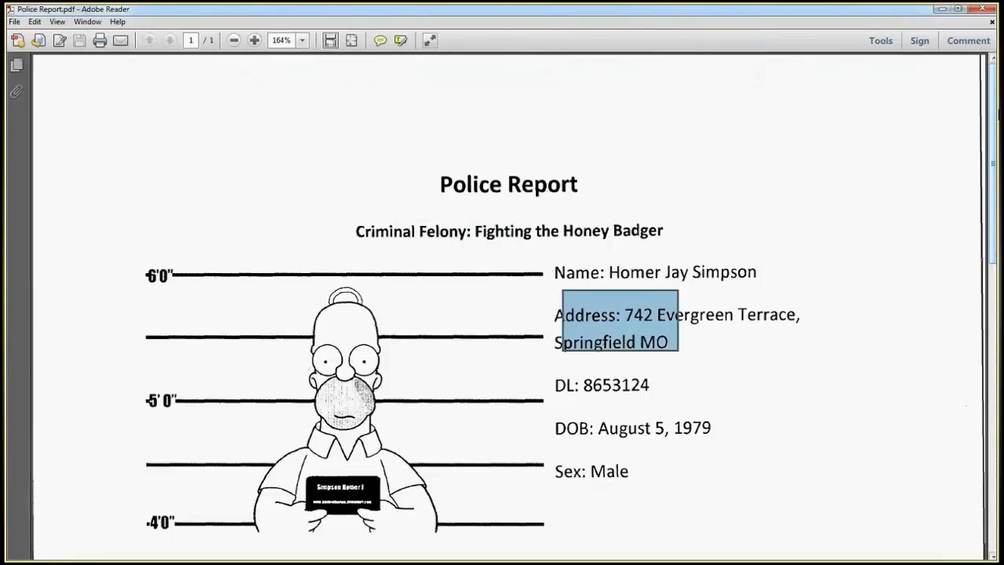
{"action": "left_click", "coordinate": [985, 11]}
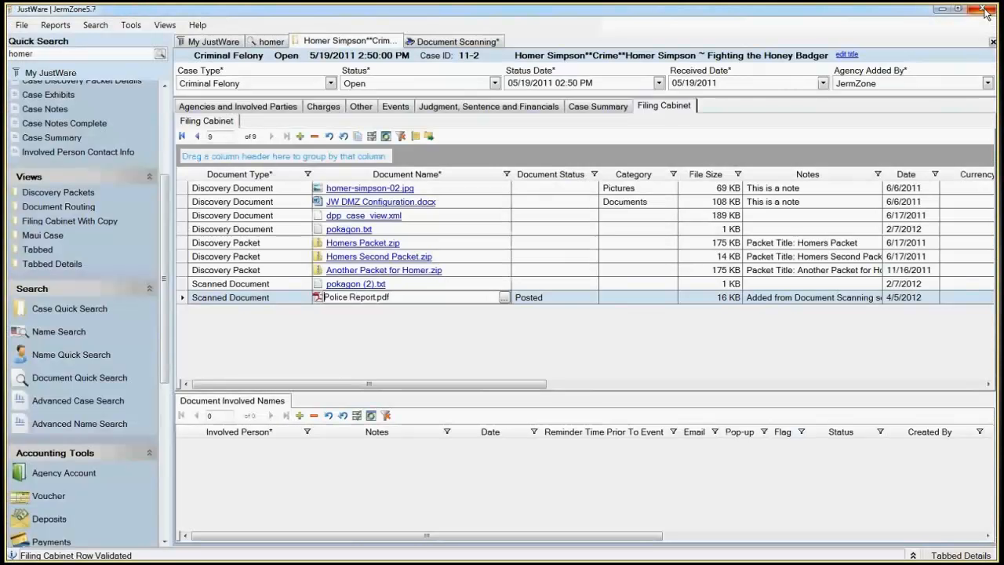
Step: Open the newly imported Scanned Document.pdf from Document Scanning and copy all of its report text
{"action": "left_click", "coordinate": [445, 42]}
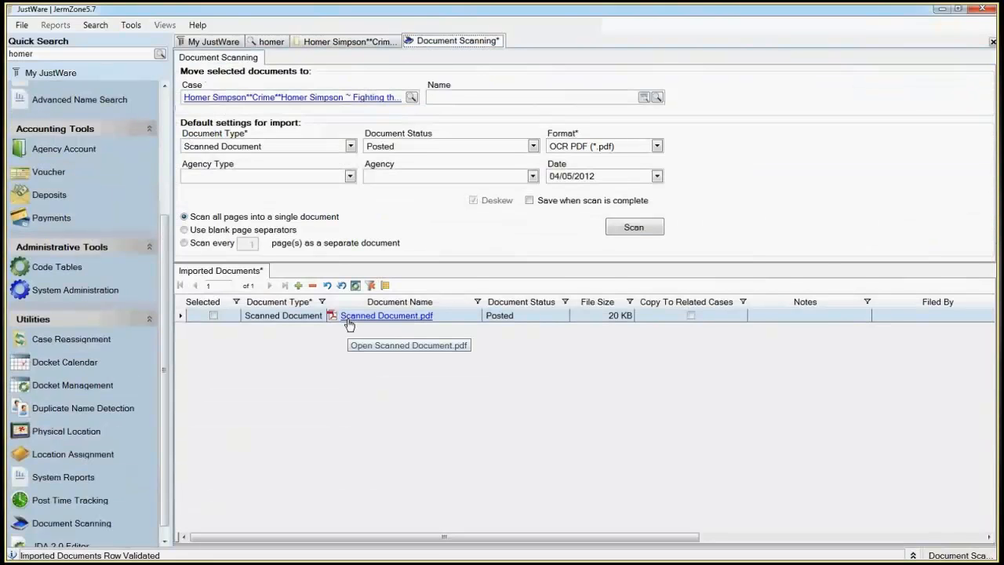
{"action": "left_click", "coordinate": [348, 320]}
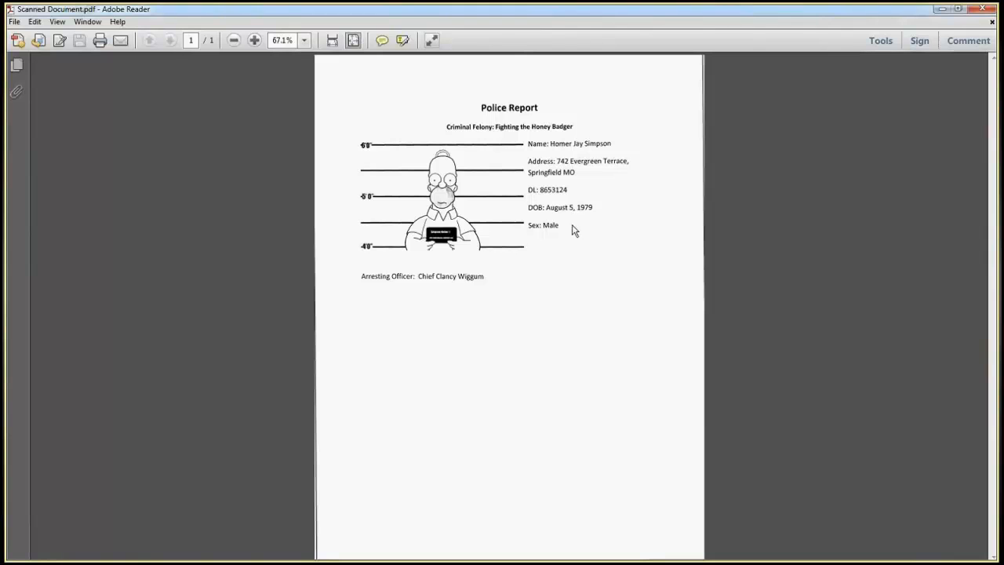
{"action": "left_click_drag", "start_coordinate": [560, 226], "coordinate": [487, 110]}
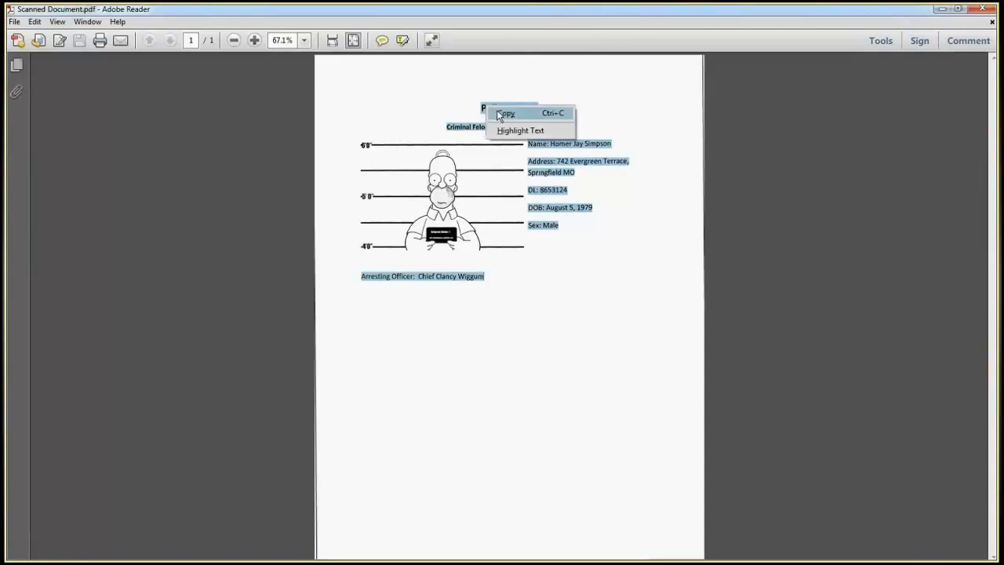
{"action": "left_click", "coordinate": [502, 112]}
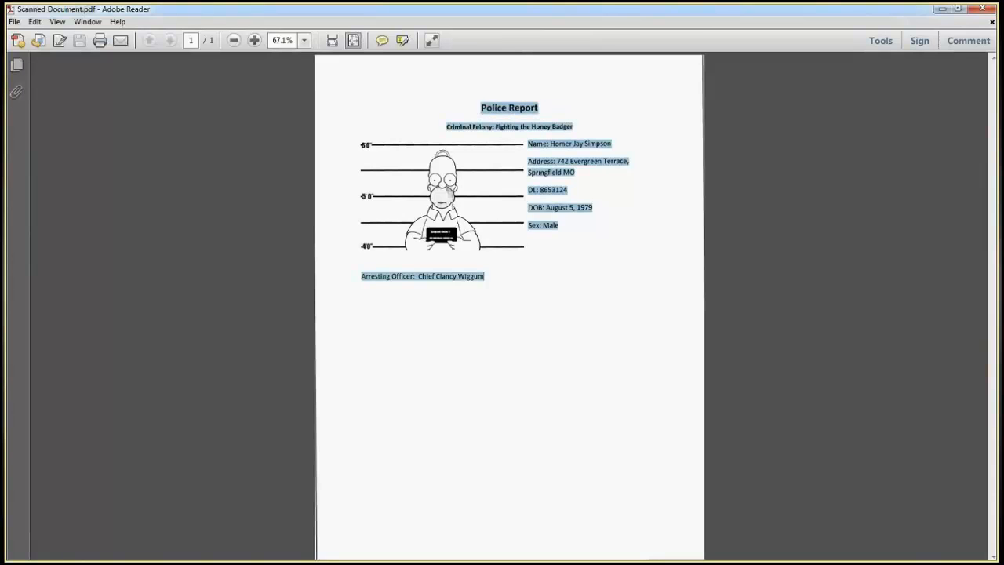
Step: Switch to Notepad and paste the copied report text into a blank document for comparison with the PDF
{"action": "key", "text": "alt+Tab"}
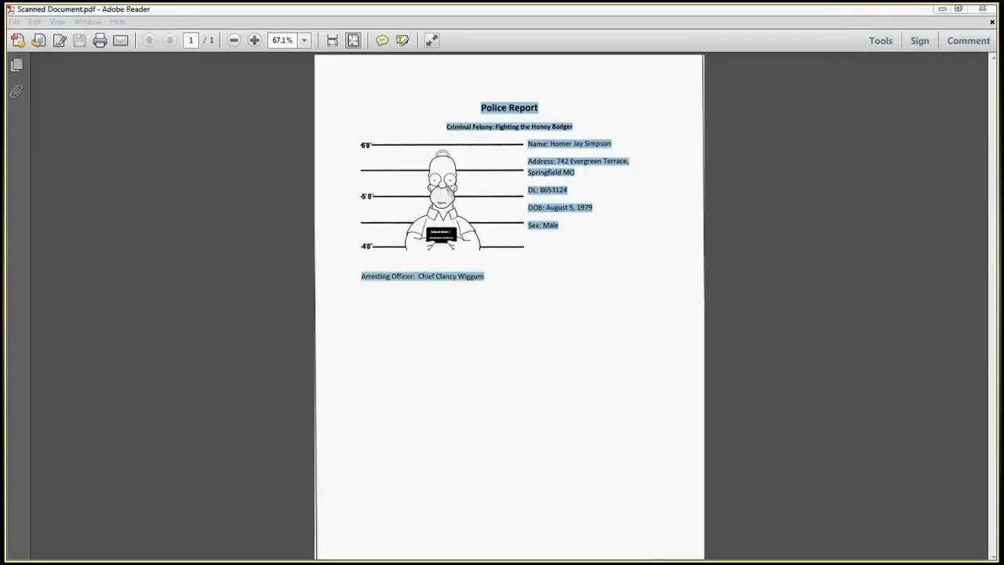
{"action": "left_click_drag", "start_coordinate": [6, 170], "coordinate": [405, 132]}
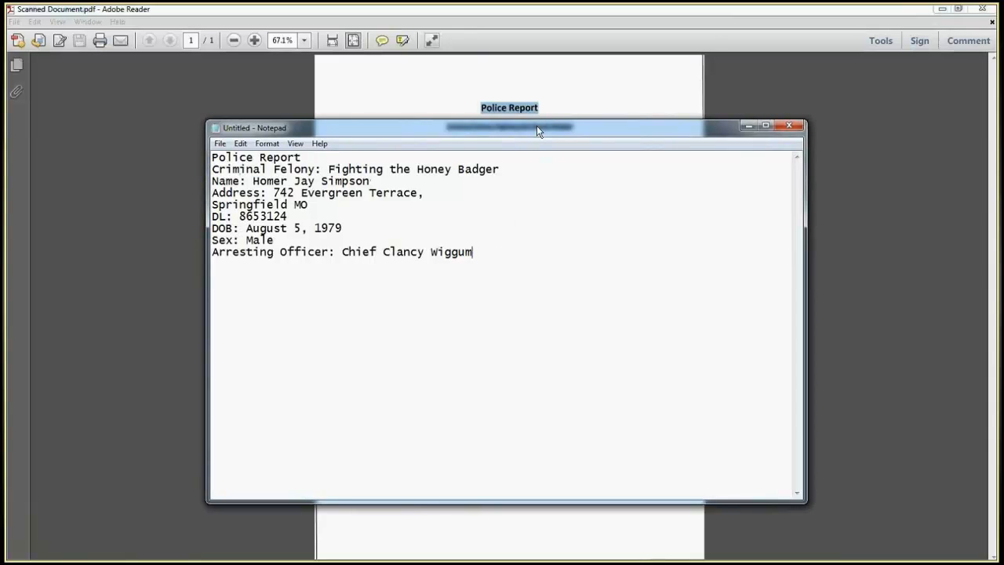
{"action": "left_click_drag", "start_coordinate": [536, 125], "coordinate": [580, 204]}
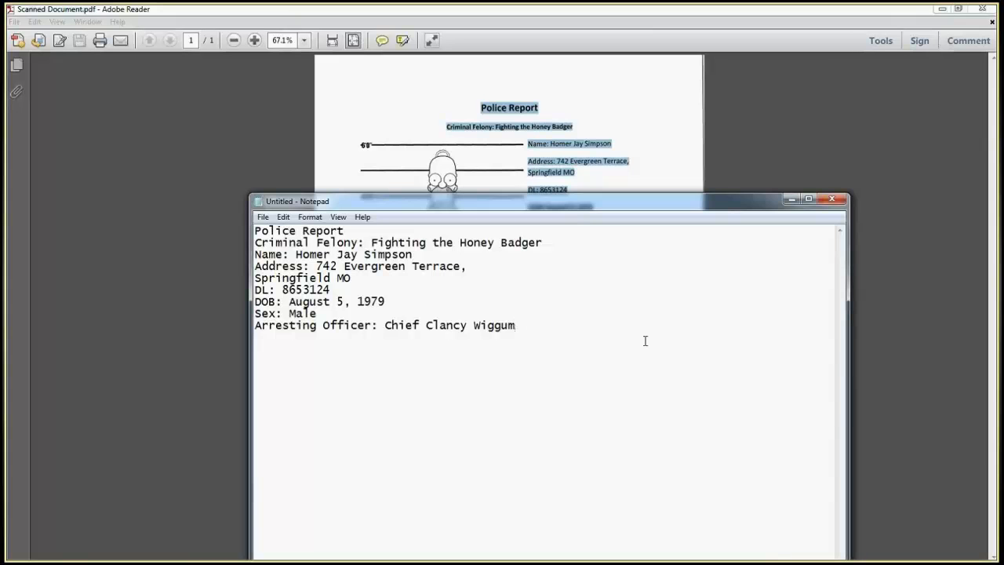
Step: Close Notepad without saving the pasted text and close Scanned Document.pdf in Adobe Reader
{"action": "left_click", "coordinate": [829, 199]}
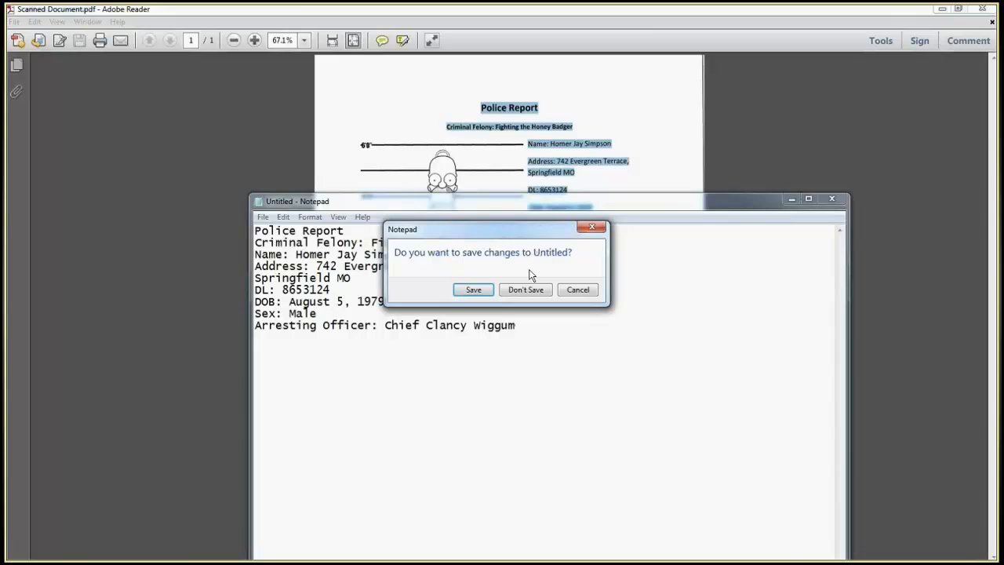
{"action": "left_click", "coordinate": [525, 289]}
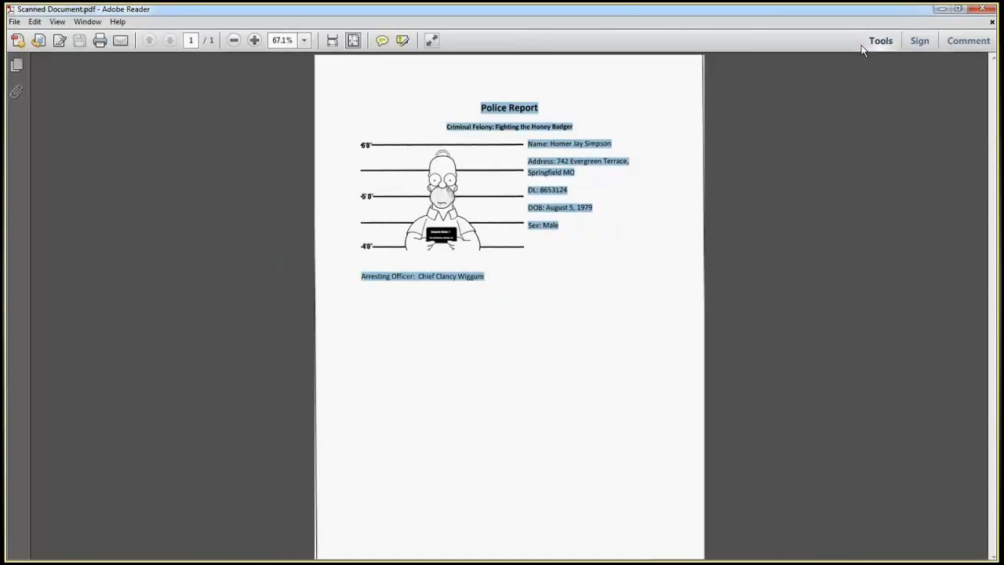
{"action": "left_click", "coordinate": [982, 11]}
Step: Look through the import formats and page separation options, ending on scanning all pages into a single document
{"action": "left_click", "coordinate": [656, 146]}
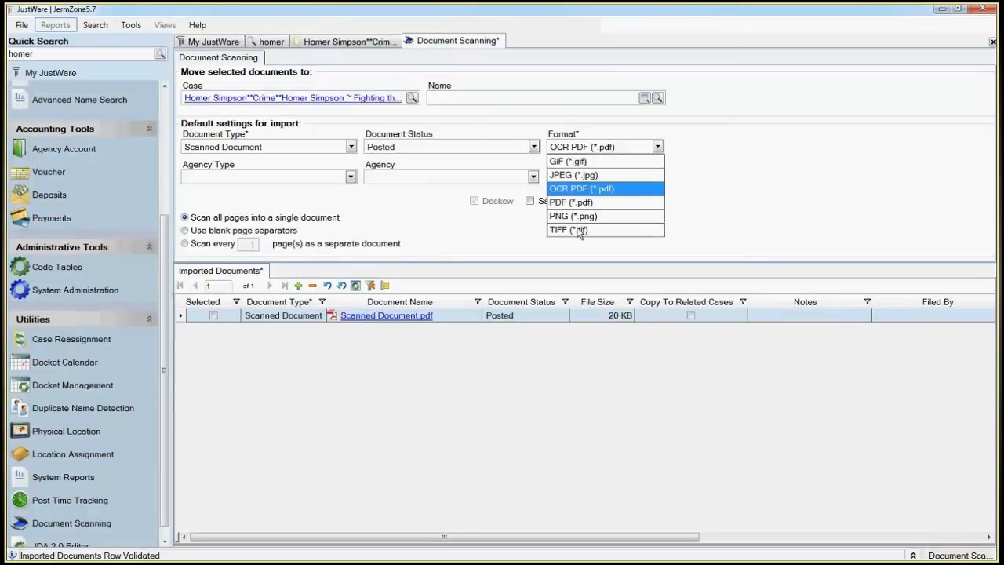
{"action": "left_click", "coordinate": [791, 217]}
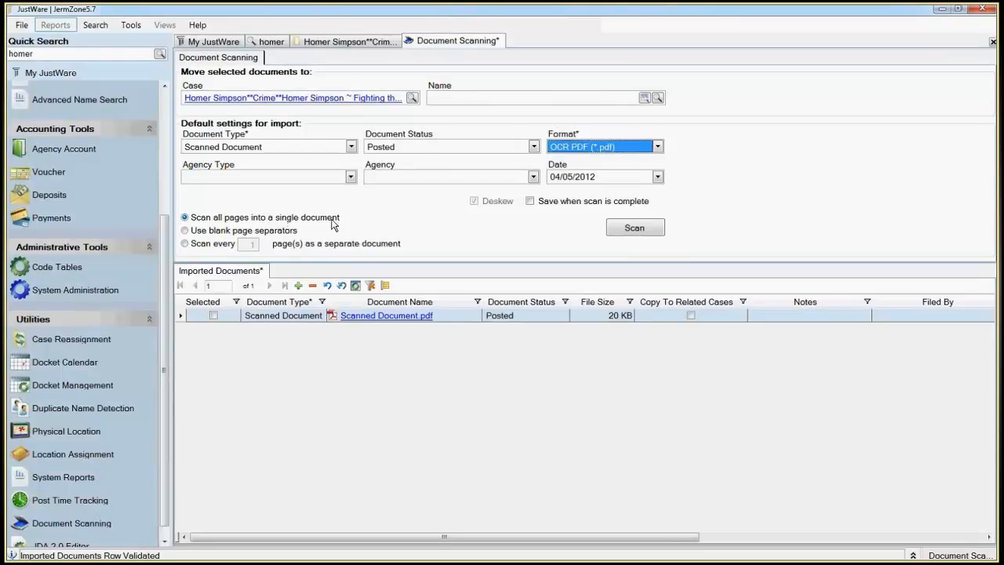
{"action": "left_click", "coordinate": [285, 234]}
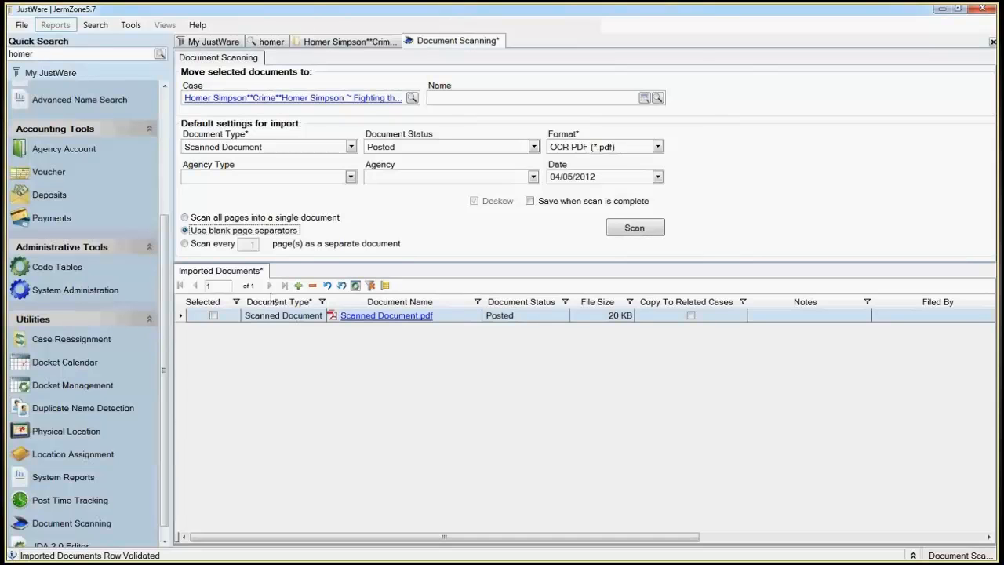
{"action": "left_click", "coordinate": [185, 243]}
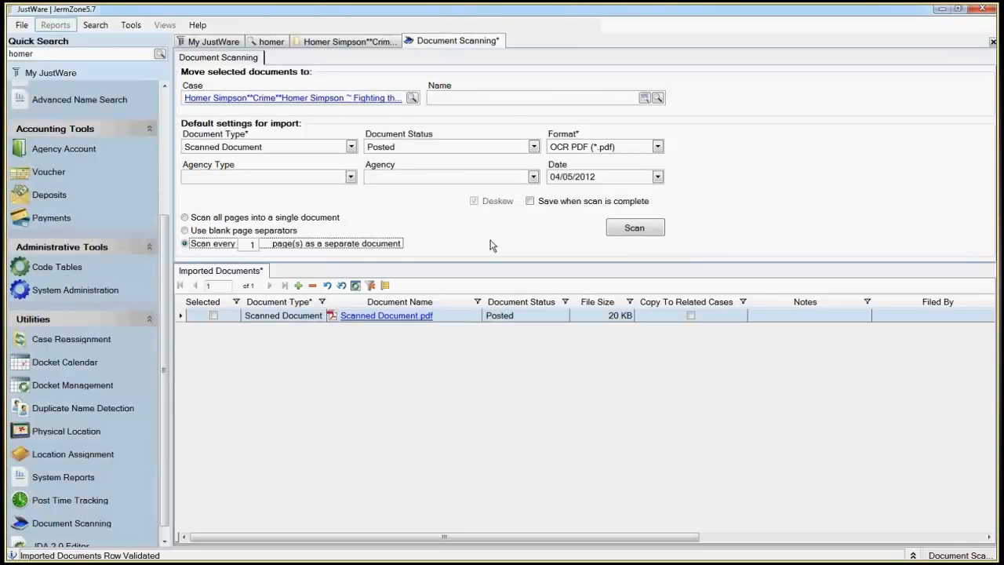
{"action": "left_click", "coordinate": [195, 218]}
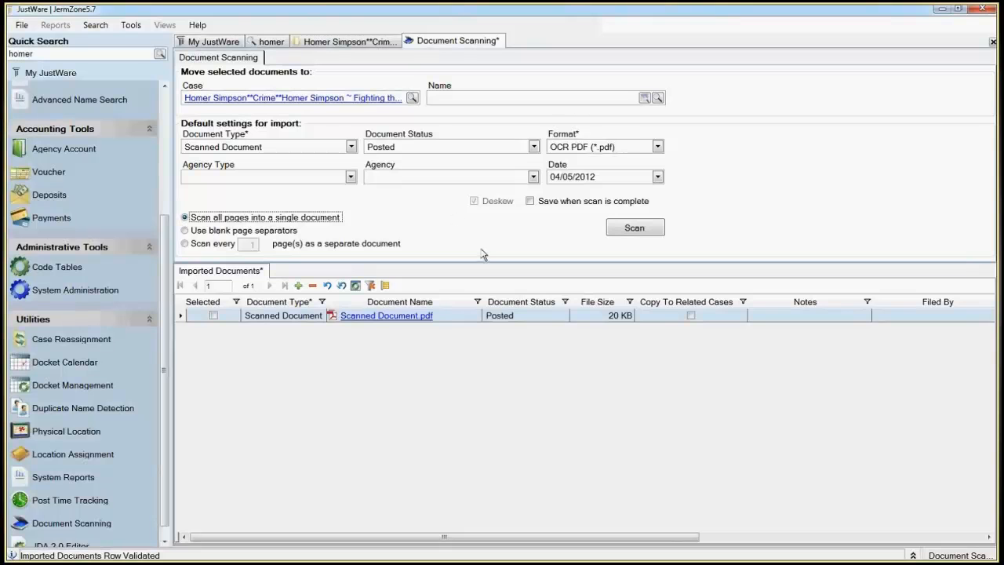
Step: Open the Document Name field of the imported Scanned Document.pdf for editing
{"action": "left_click", "coordinate": [446, 316]}
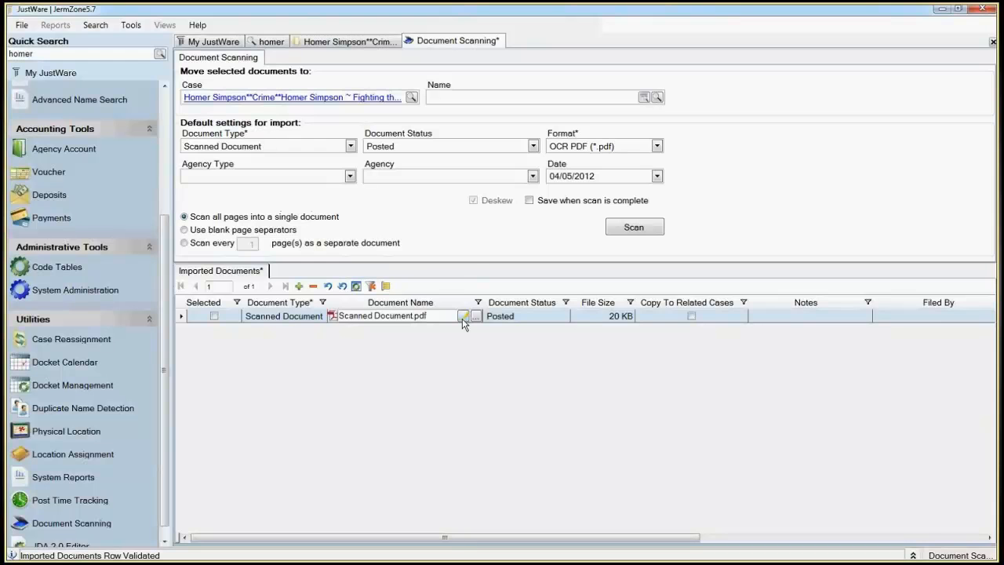
{"action": "left_click", "coordinate": [463, 318]}
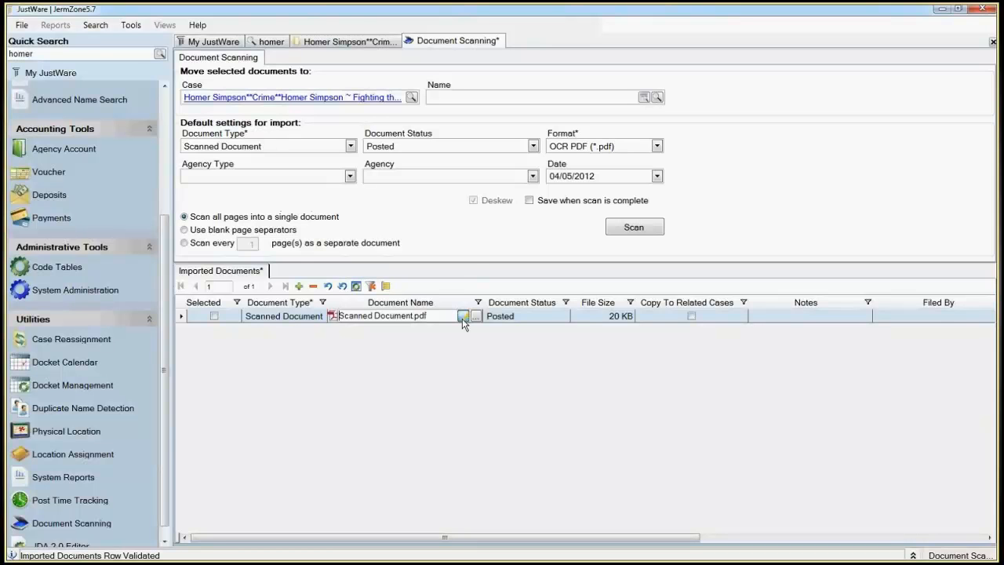
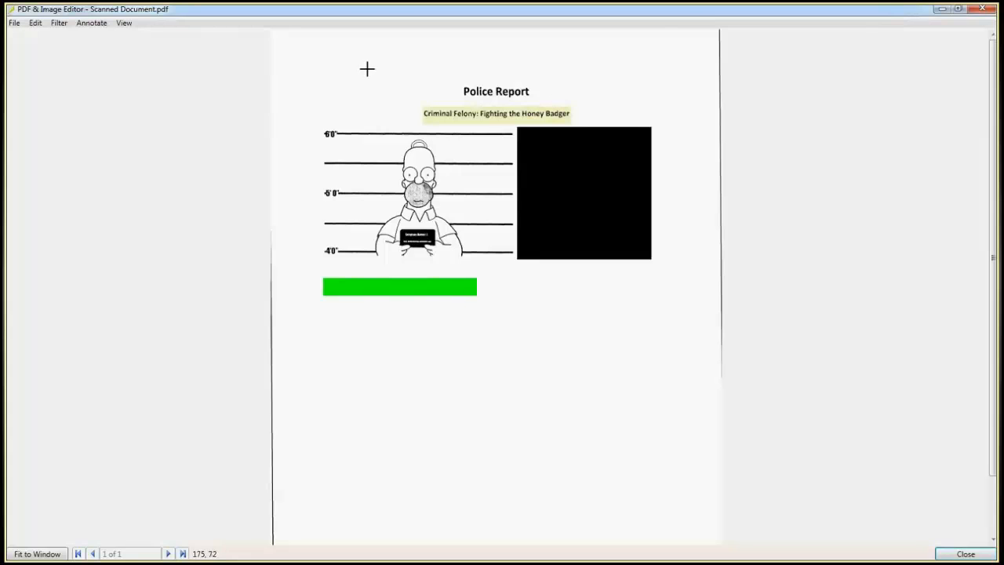
Step: Add a khaki notation box reading "This is a note" below the green redaction bar, with centered blue text
{"action": "left_click", "coordinate": [94, 24]}
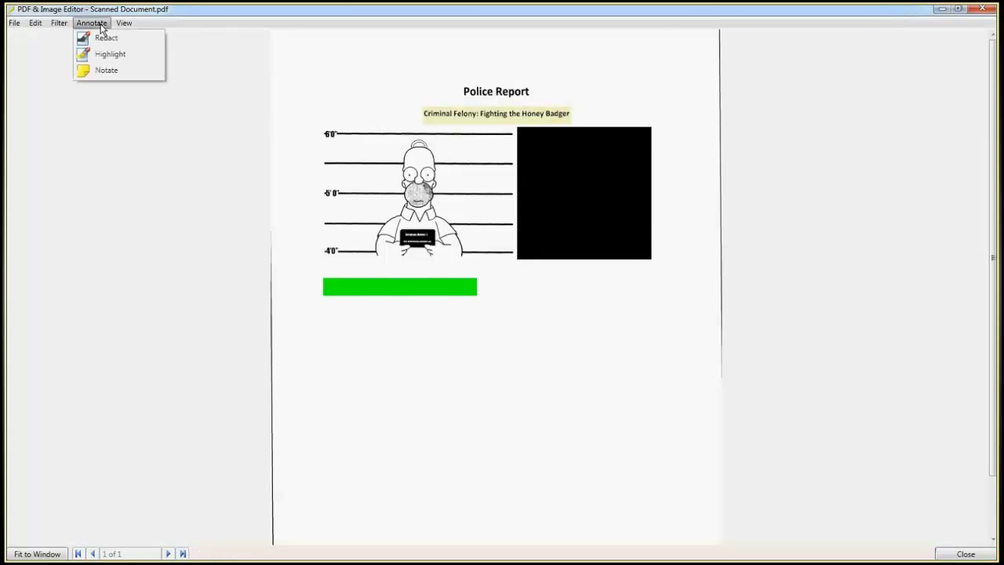
{"action": "left_click", "coordinate": [112, 70]}
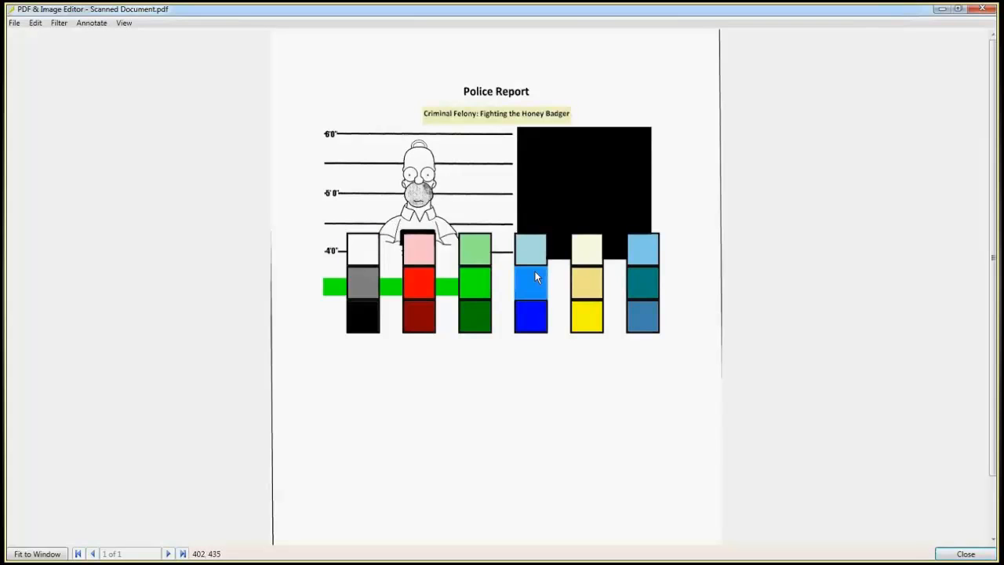
{"action": "left_click", "coordinate": [587, 282]}
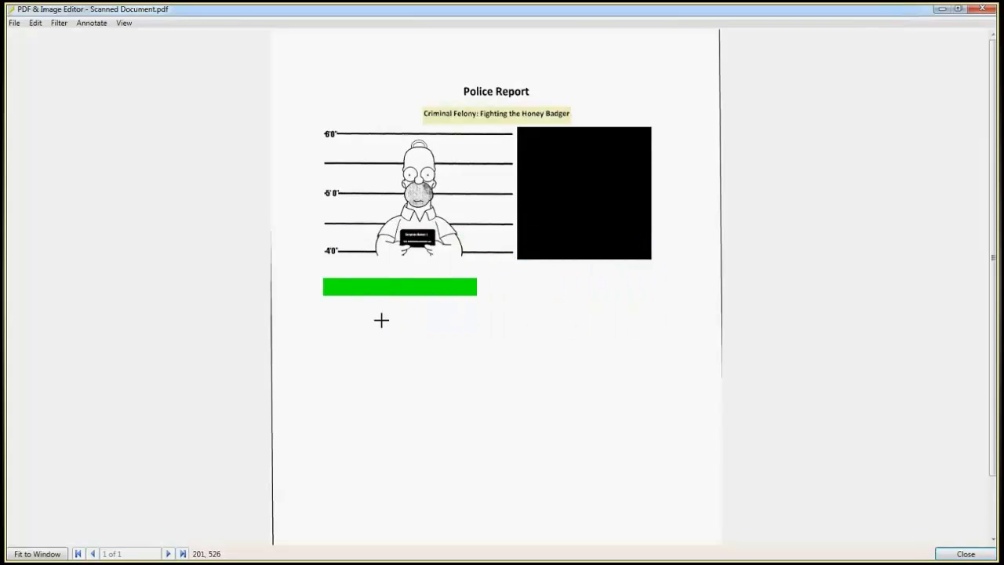
{"action": "left_click_drag", "start_coordinate": [380, 317], "coordinate": [640, 416]}
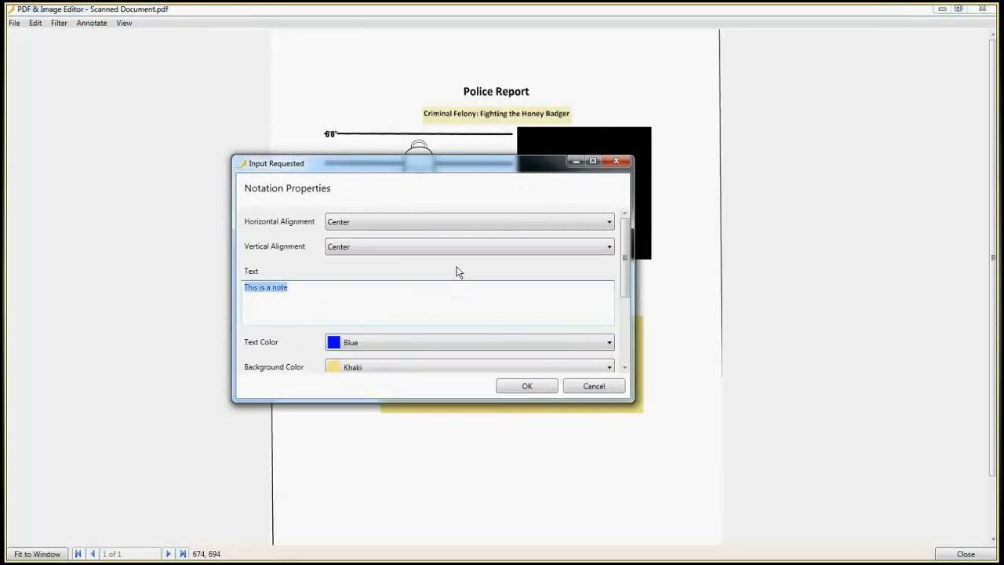
{"action": "left_click", "coordinate": [527, 386]}
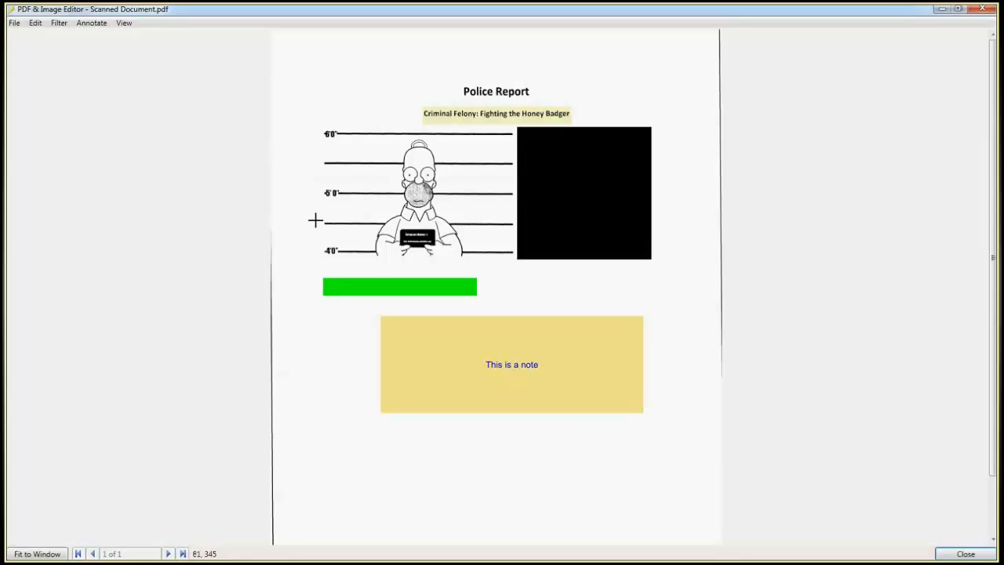
Step: Save a PDF copy of the annotated report, close the editor, and set the copy's document type to Scanned Document
{"action": "left_click", "coordinate": [14, 24]}
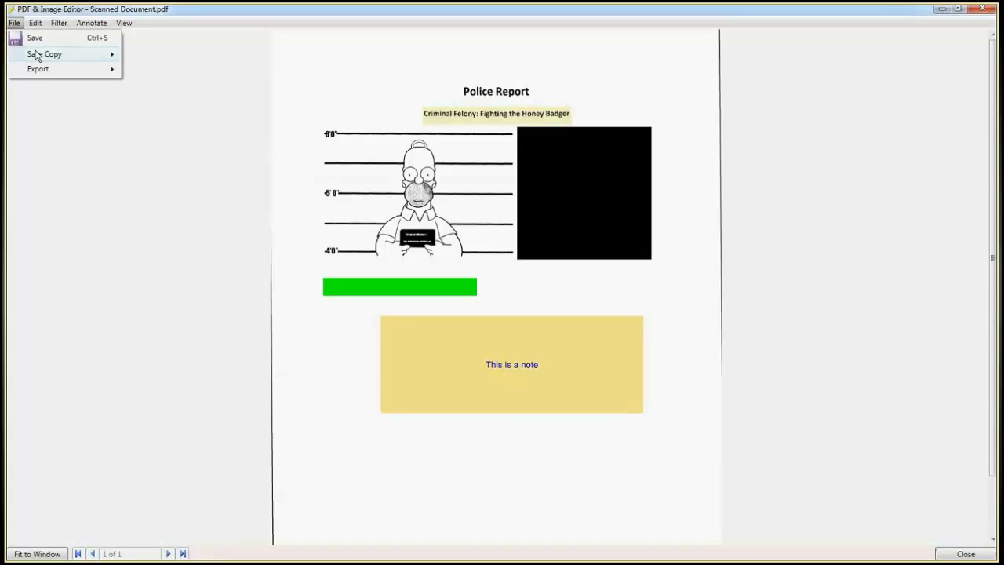
{"action": "mouse_move", "coordinate": [36, 57]}
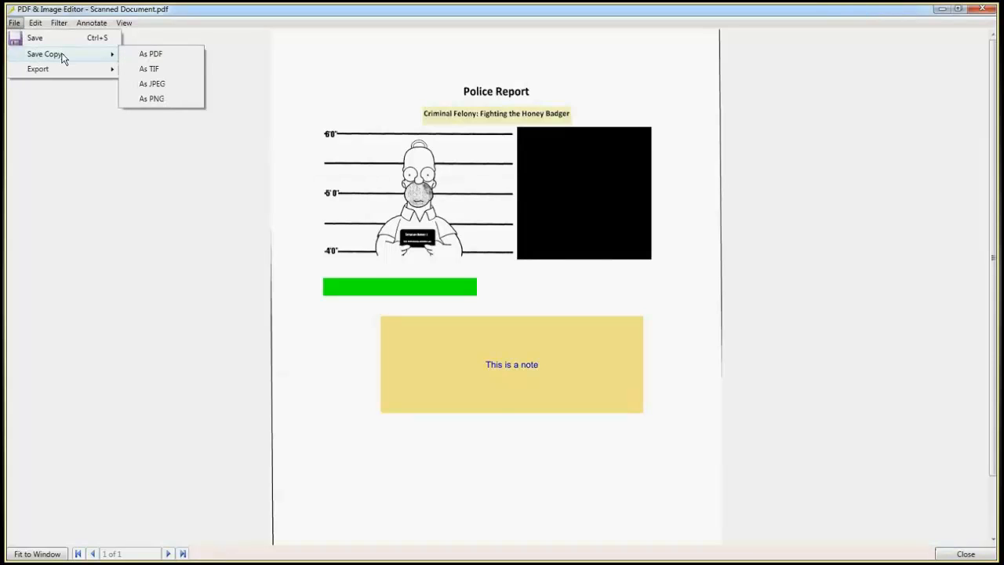
{"action": "left_click", "coordinate": [150, 54]}
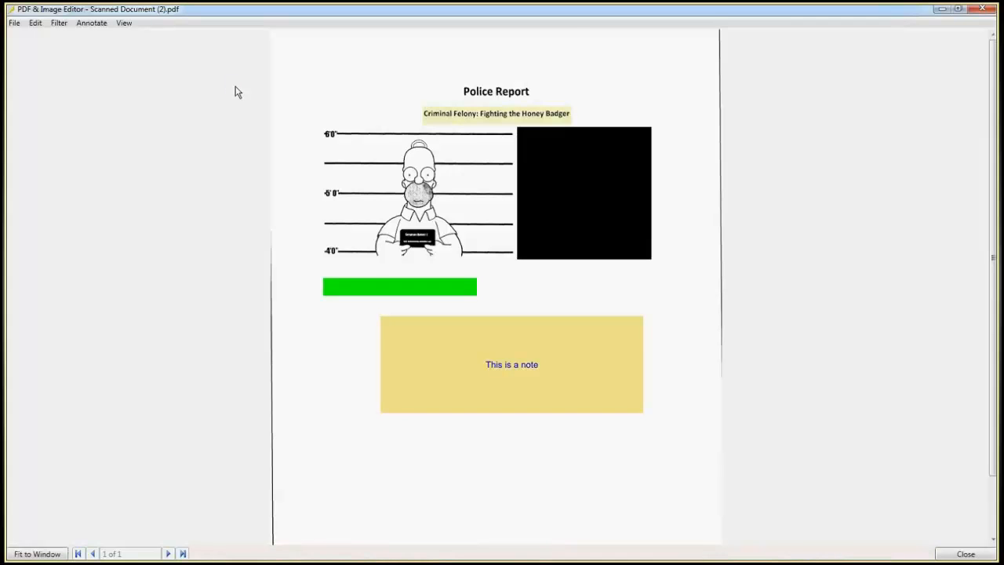
{"action": "left_click", "coordinate": [979, 11]}
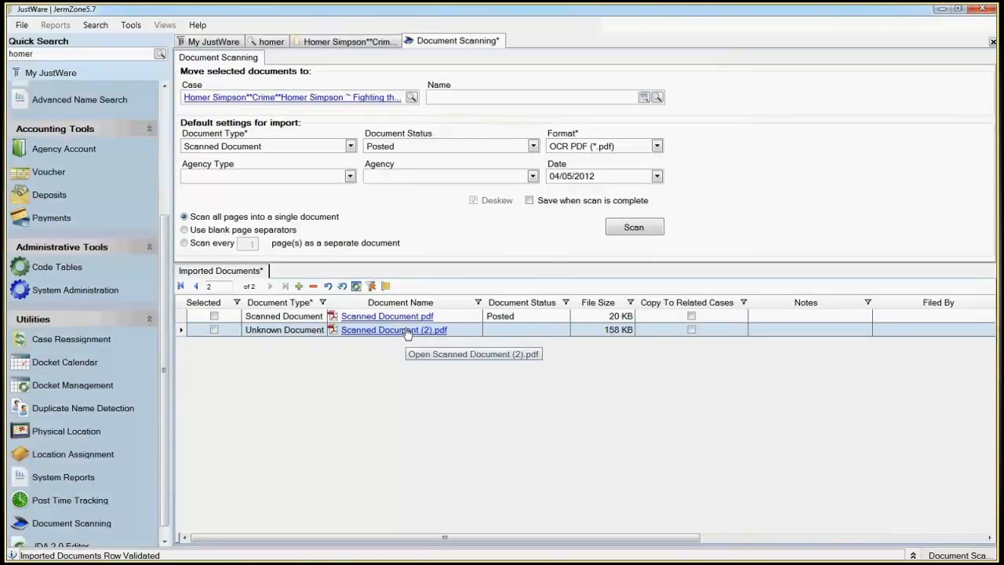
{"action": "left_click", "coordinate": [284, 333]}
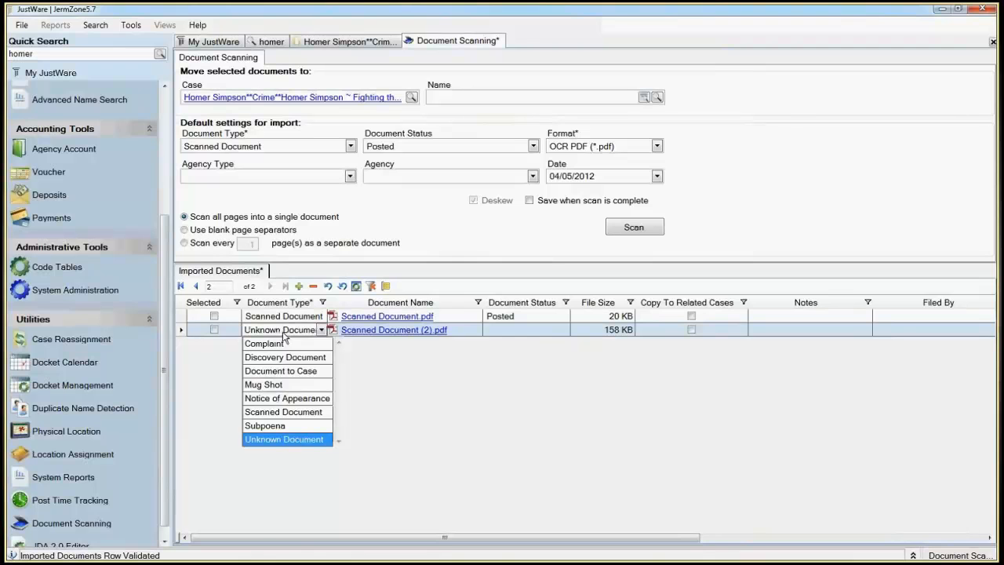
{"action": "left_click", "coordinate": [273, 413]}
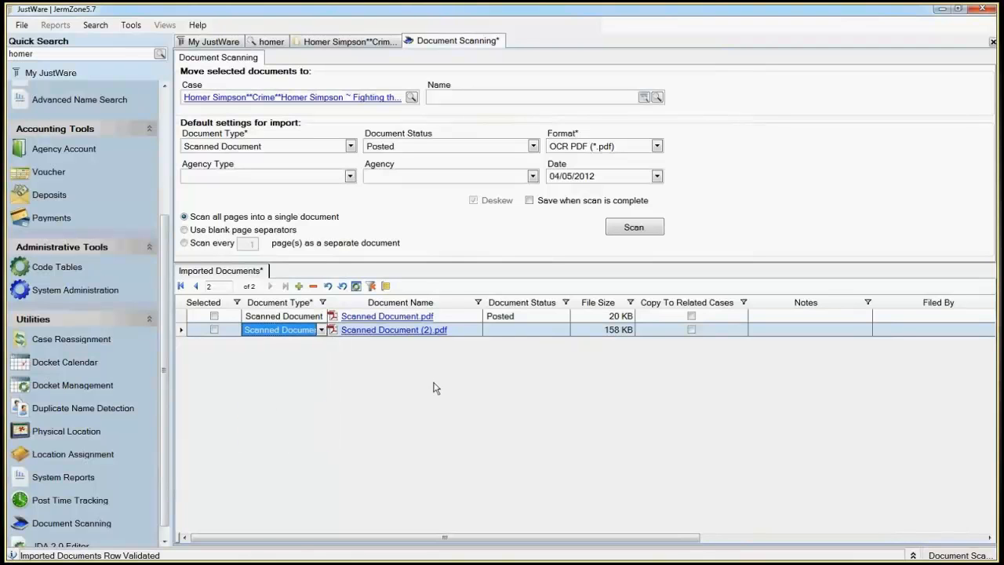
Step: Open Scanned Document.pdf and Scanned Document (2).pdf in Adobe Reader to compare the original with the annotated copy
{"action": "left_click", "coordinate": [389, 317]}
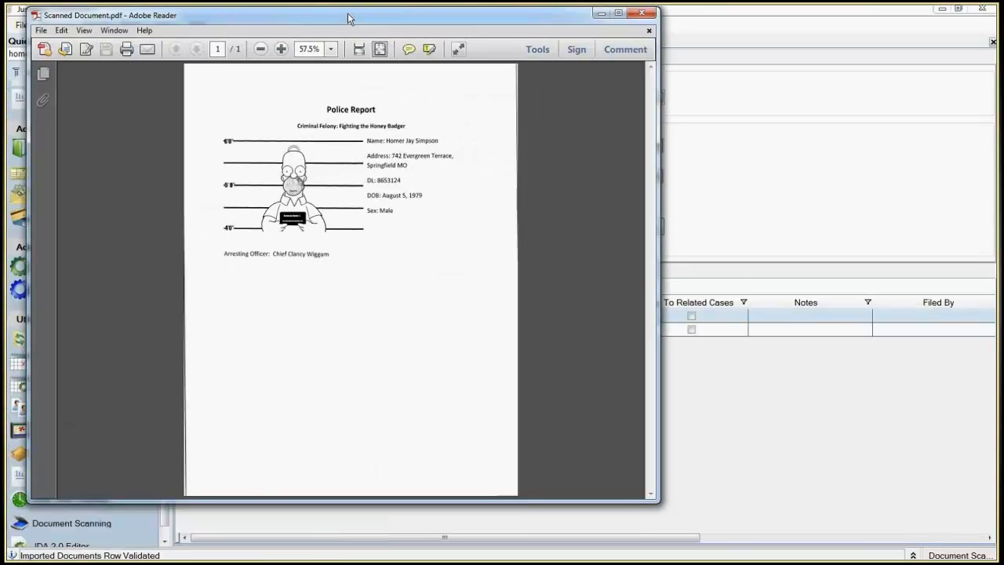
{"action": "left_click_drag", "start_coordinate": [349, 17], "coordinate": [422, 7]}
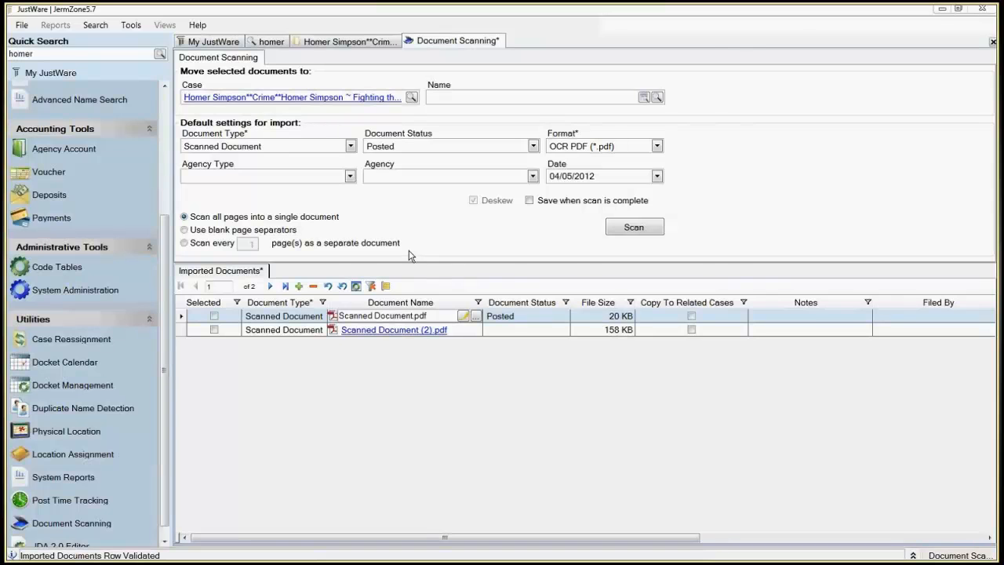
{"action": "left_click", "coordinate": [406, 330]}
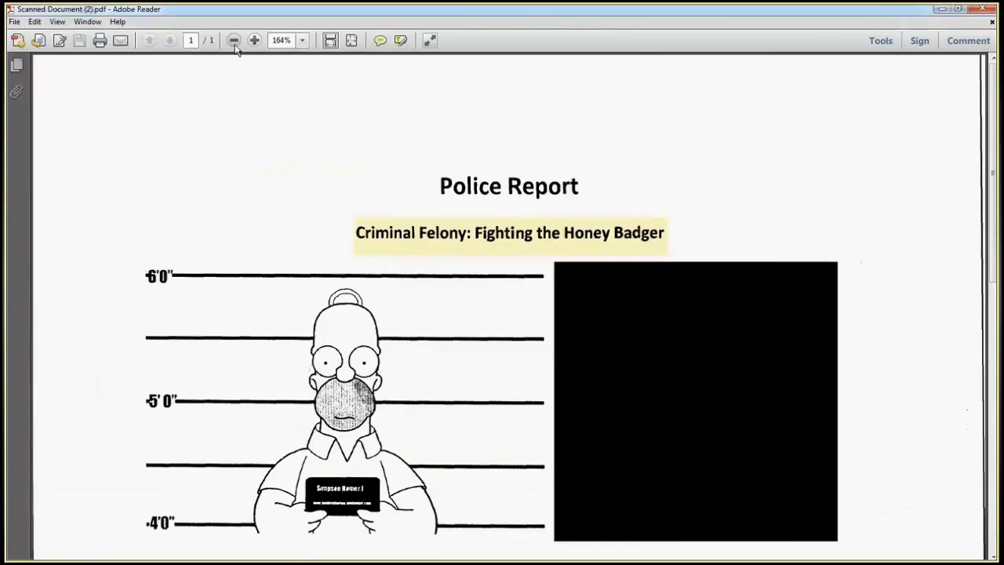
{"action": "left_click", "coordinate": [235, 46]}
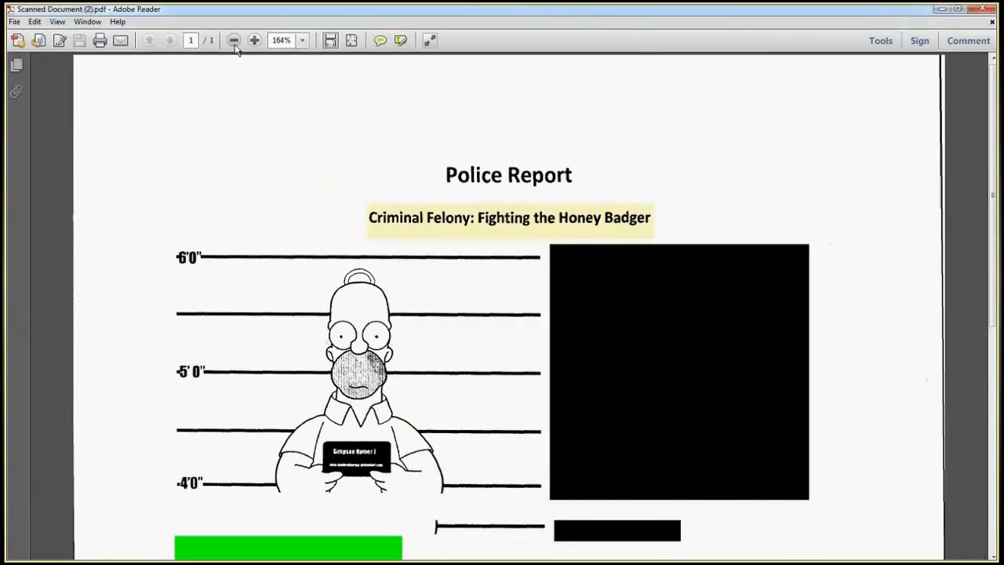
{"action": "left_click", "coordinate": [235, 46]}
{"action": "left_click", "coordinate": [235, 46]}
{"action": "left_click", "coordinate": [235, 46]}
{"action": "left_click", "coordinate": [235, 46]}
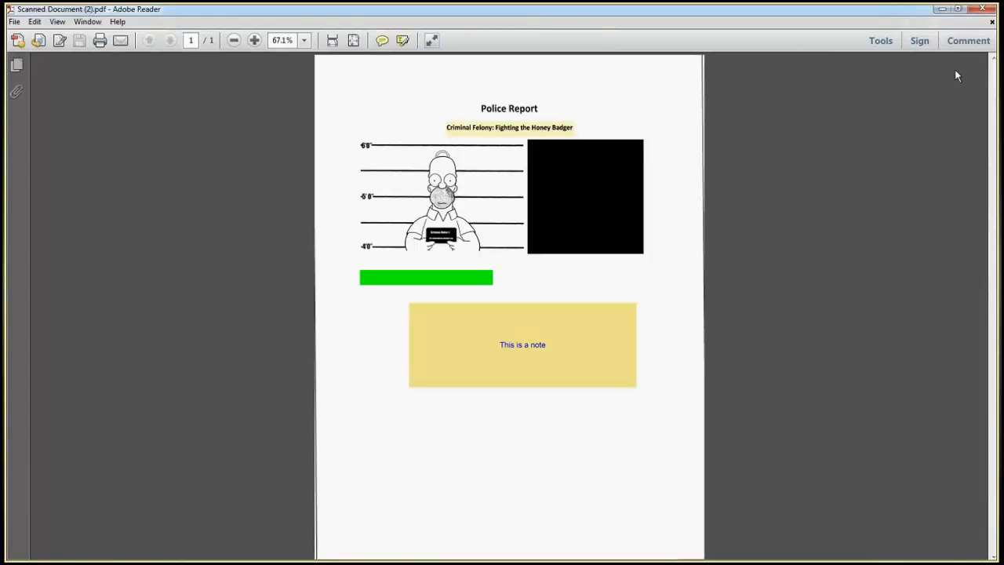
{"action": "left_click", "coordinate": [979, 10]}
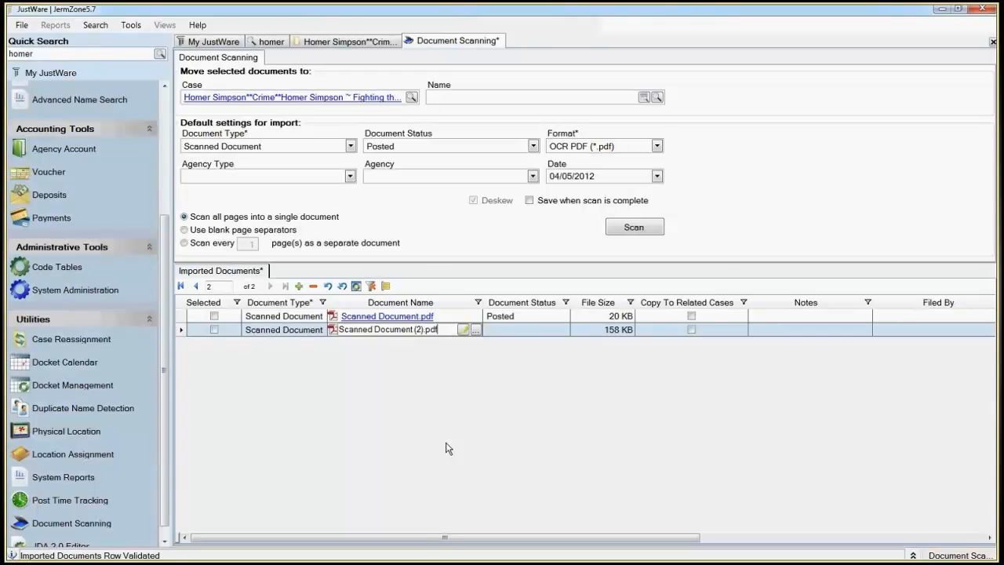
Step: Rename the imported Scanned Document.pdf as Police Report.pdf
{"action": "left_click", "coordinate": [443, 316]}
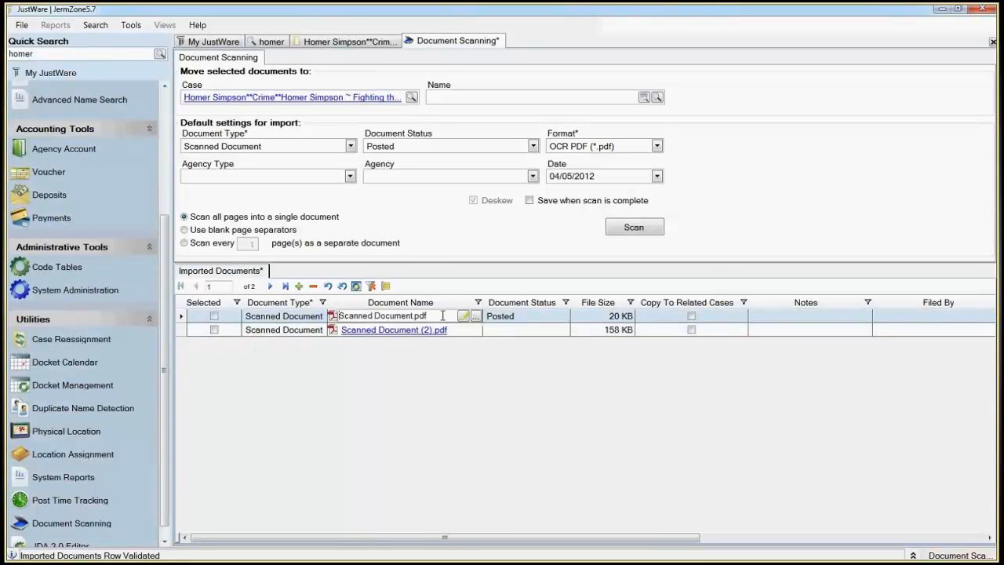
{"action": "key", "text": "Delete"}
{"action": "key", "text": "Delete"}
{"action": "key", "text": "Delete"}
{"action": "key", "text": "Delete"}
{"action": "key", "text": "Delete"}
{"action": "key", "text": "Delete"}
{"action": "key", "text": "Delete"}
{"action": "key", "text": "Delete"}
{"action": "key", "text": "Delete"}
{"action": "key", "text": "Delete"}
{"action": "key", "text": "Delete"}
{"action": "key", "text": "Delete"}
{"action": "key", "text": "Delete"}
{"action": "key", "text": "Delete"}
{"action": "key", "text": "Delete"}
{"action": "key", "text": "Delete"}
{"action": "type", "text": "Police Report"}
Step: Rename the imported Scanned Document (2).pdf as Police Report Edited.pdf
{"action": "left_click", "coordinate": [424, 330]}
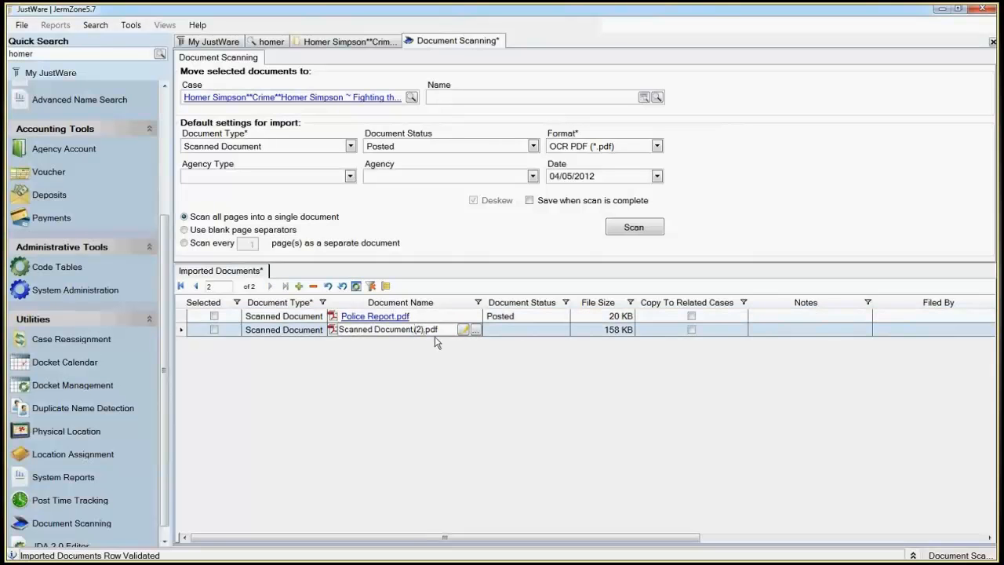
{"action": "key", "text": "BackSpace"}
{"action": "key", "text": "BackSpace"}
{"action": "key", "text": "BackSpace"}
{"action": "key", "text": "BackSpace"}
{"action": "key", "text": "BackSpace"}
{"action": "key", "text": "BackSpace"}
{"action": "key", "text": "BackSpace"}
{"action": "key", "text": "BackSpace"}
{"action": "key", "text": "BackSpace"}
{"action": "key", "text": "BackSpace"}
{"action": "key", "text": "BackSpace"}
{"action": "key", "text": "BackSpace"}
{"action": "key", "text": "BackSpace"}
{"action": "key", "text": "BackSpace"}
{"action": "key", "text": "BackSpace"}
{"action": "key", "text": "BackSpace"}
{"action": "key", "text": "BackSpace"}
{"action": "key", "text": "BackSpace"}
{"action": "key", "text": "BackSpace"}
{"action": "type", "text": "Police Report"}
{"action": "type", "text": " Redacted"}
{"action": "key", "text": "BackSpace"}
{"action": "key", "text": "BackSpace"}
{"action": "key", "text": "BackSpace"}
{"action": "key", "text": "BackSpace"}
{"action": "key", "text": "BackSpace"}
{"action": "key", "text": "BackSpace"}
{"action": "key", "text": "BackSpace"}
{"action": "key", "text": "BackSpace"}
{"action": "type", "text": "Edited"}
{"action": "key", "text": "Return"}
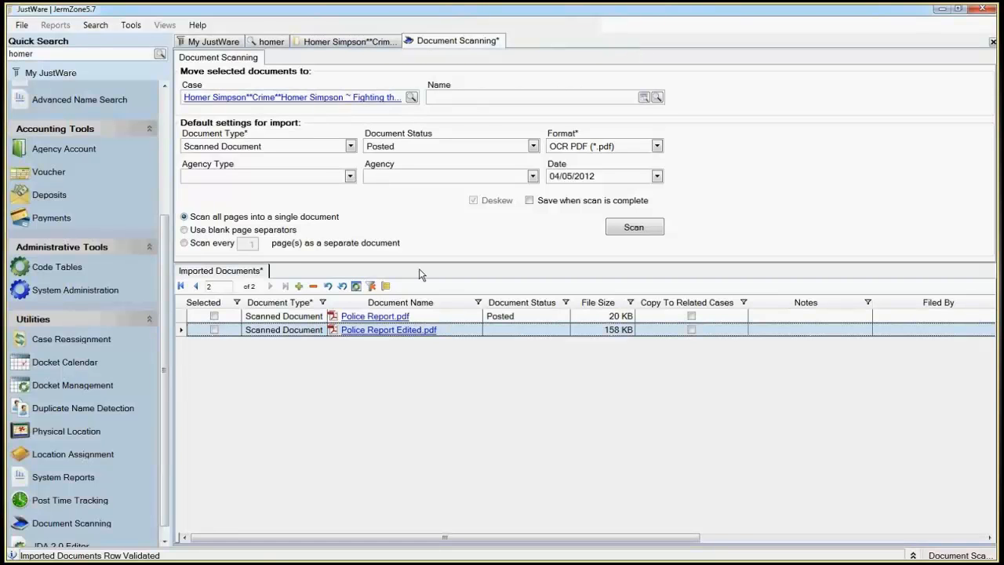
Step: Select both imported police reports and save to move them to the chosen case
{"action": "key", "text": "ctrl+s"}
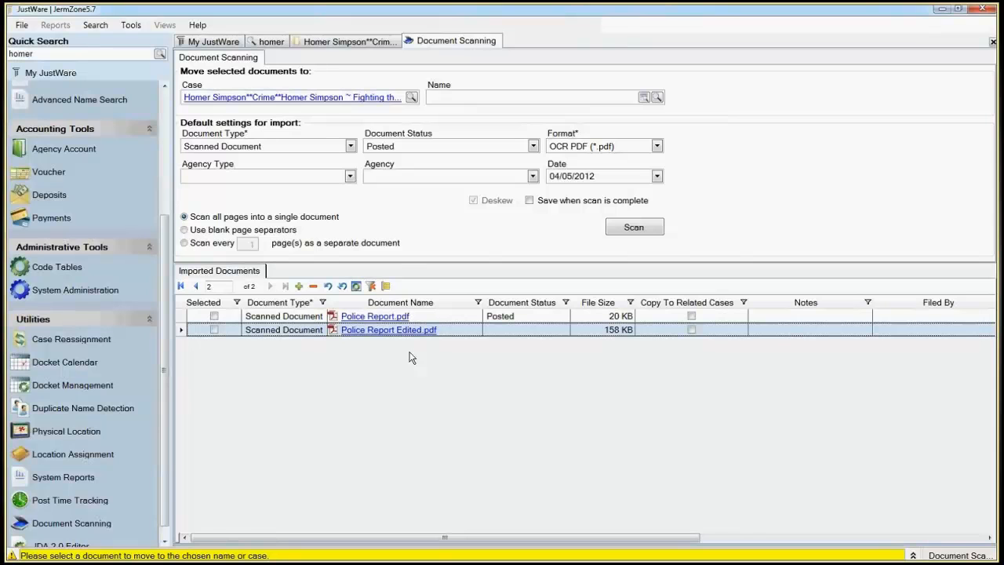
{"action": "left_click", "coordinate": [215, 330]}
{"action": "left_click", "coordinate": [217, 318]}
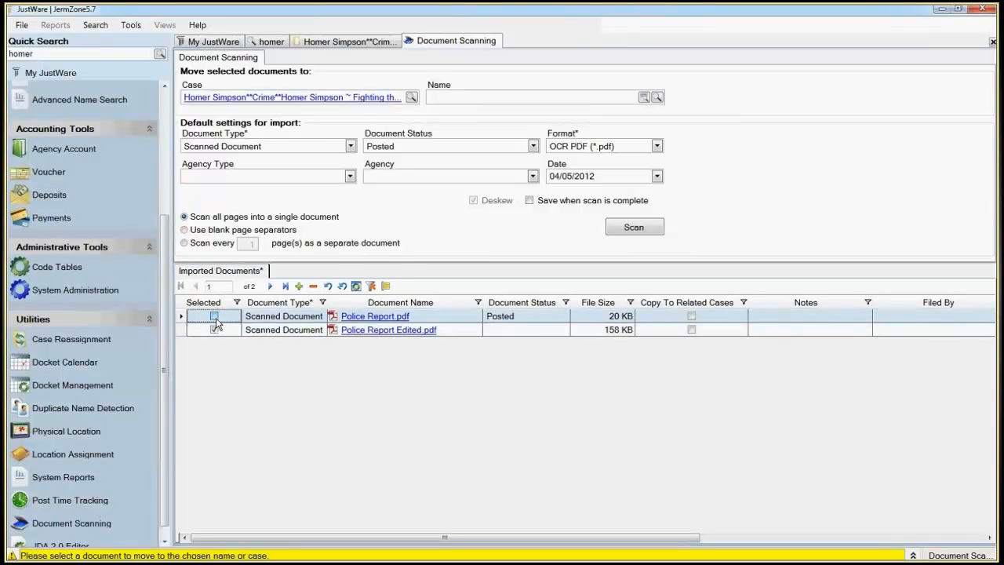
{"action": "key", "text": "ctrl+s"}
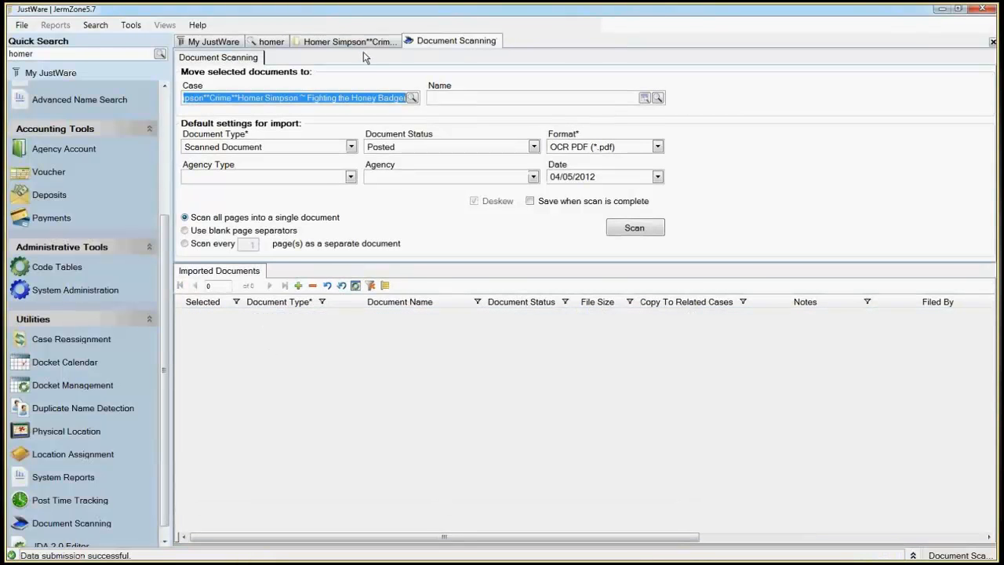
Step: Refresh the case's Filing Cabinet and open the Filing Cabinet With Copy view to examine the police report entries
{"action": "left_click", "coordinate": [363, 47]}
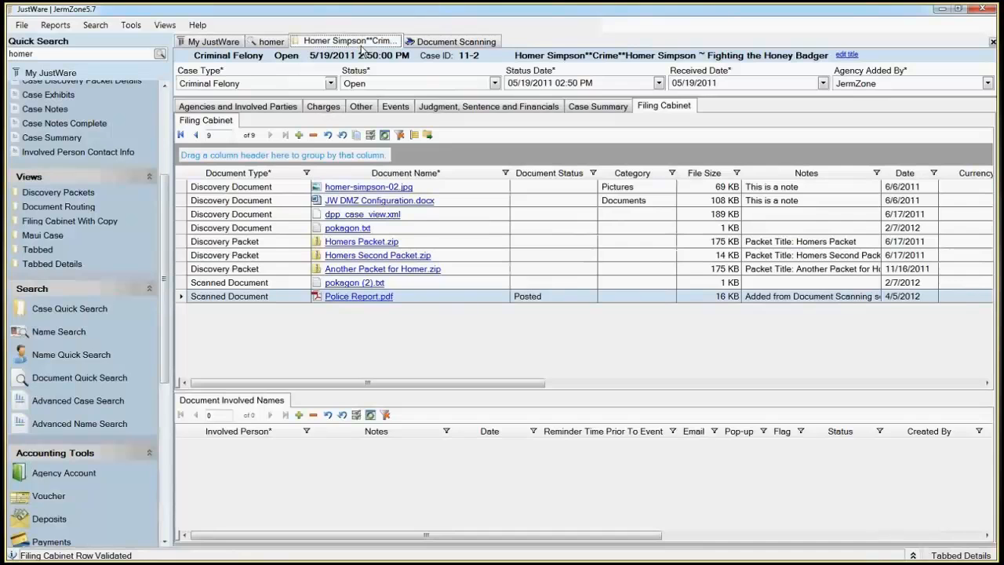
{"action": "key", "text": "F5"}
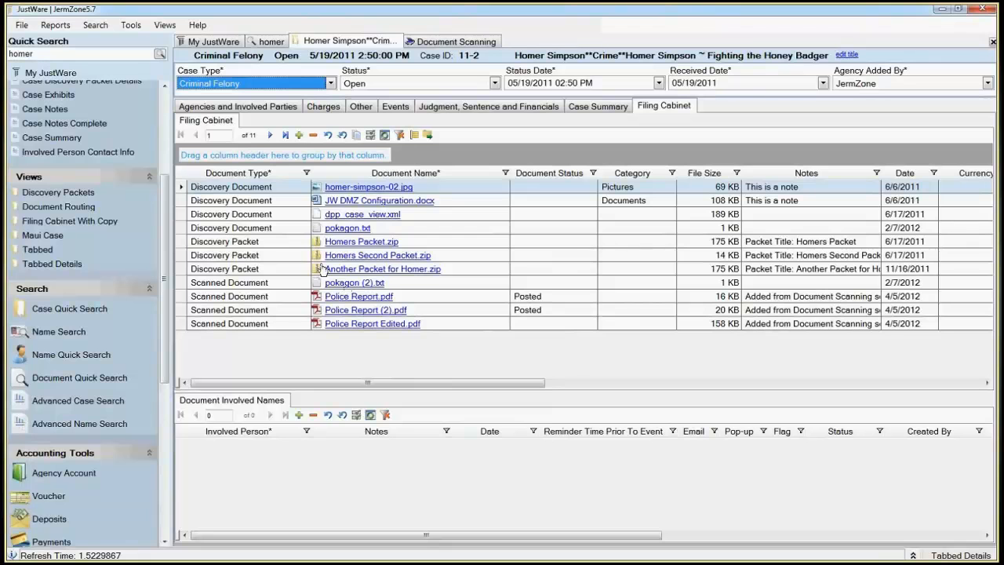
{"action": "left_click", "coordinate": [95, 226]}
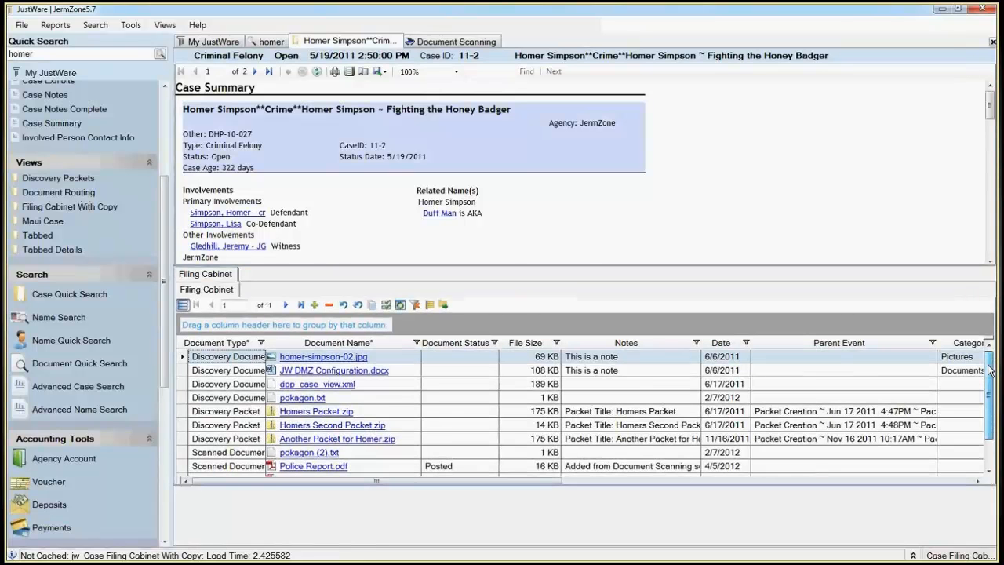
{"action": "scroll", "coordinate": [970, 441], "scroll_direction": "down", "scroll_amount": 1}
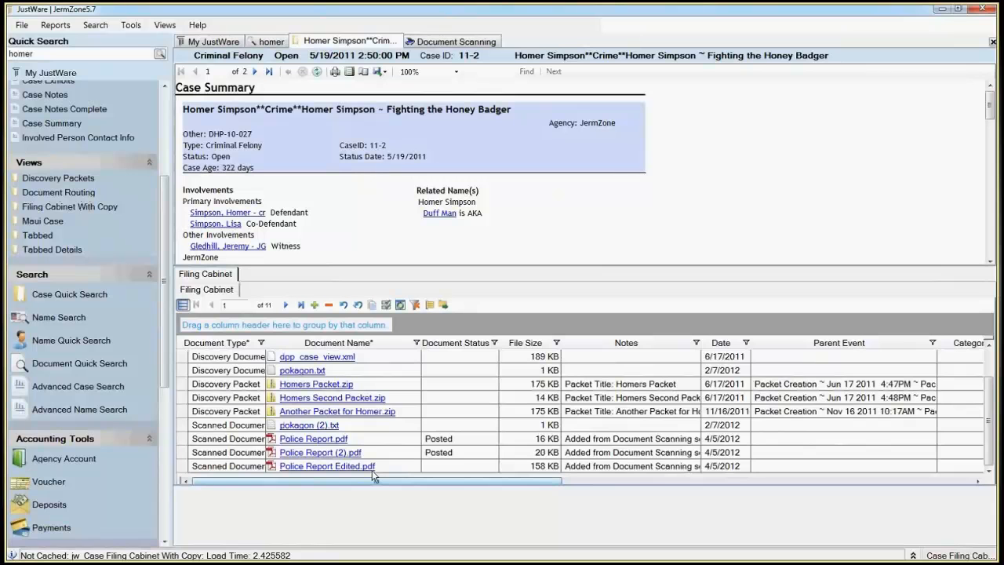
{"action": "left_click", "coordinate": [363, 438]}
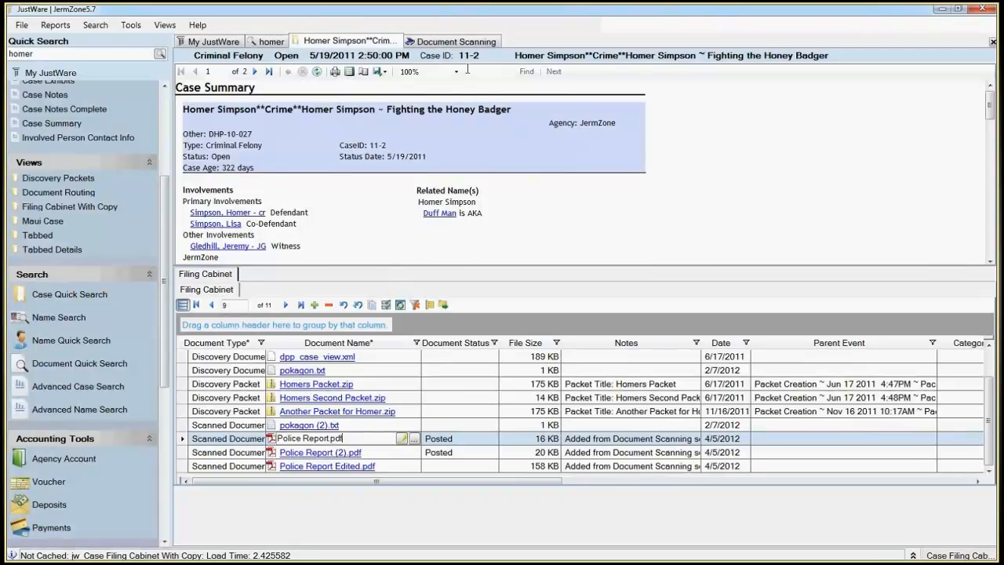
Step: Close the case record, the search results and the Document Scanning session, leaving only My JustWare open
{"action": "left_click", "coordinate": [457, 42]}
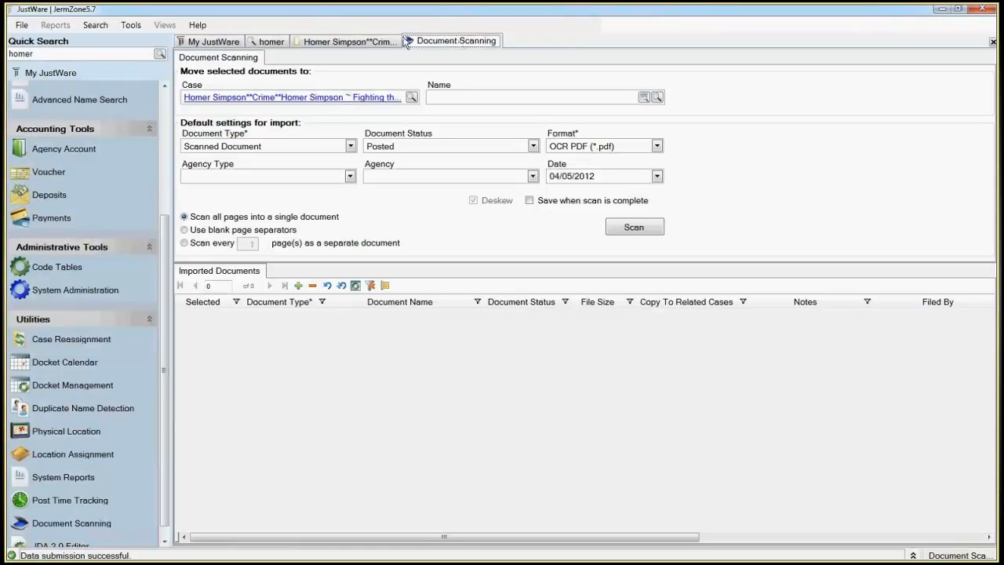
{"action": "left_click", "coordinate": [364, 43]}
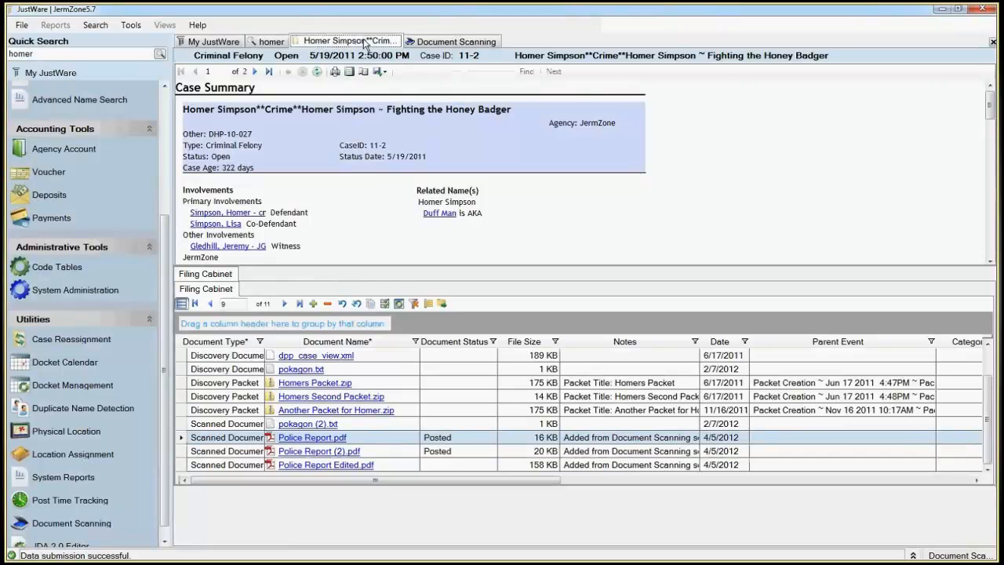
{"action": "left_click", "coordinate": [993, 42]}
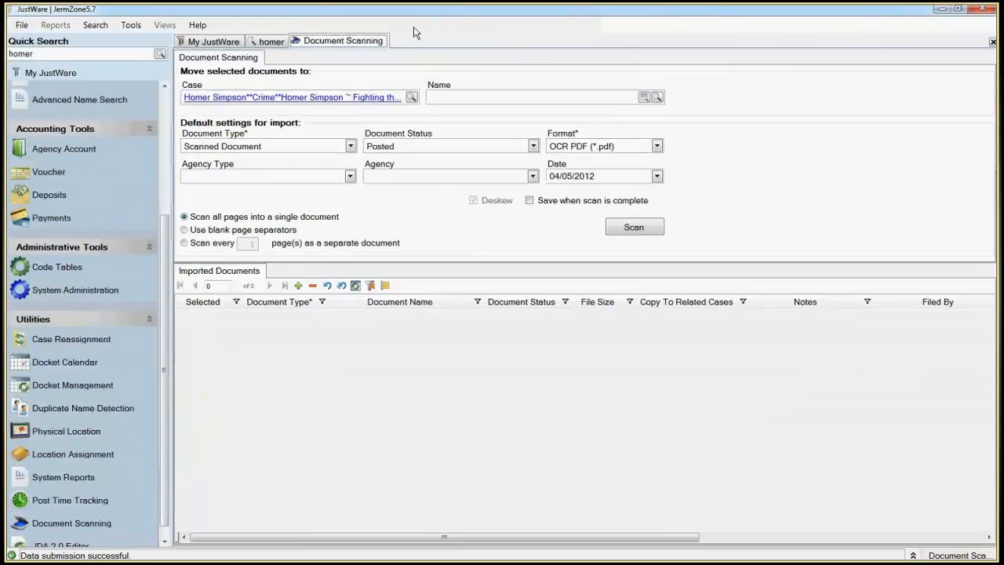
{"action": "left_click", "coordinate": [285, 41]}
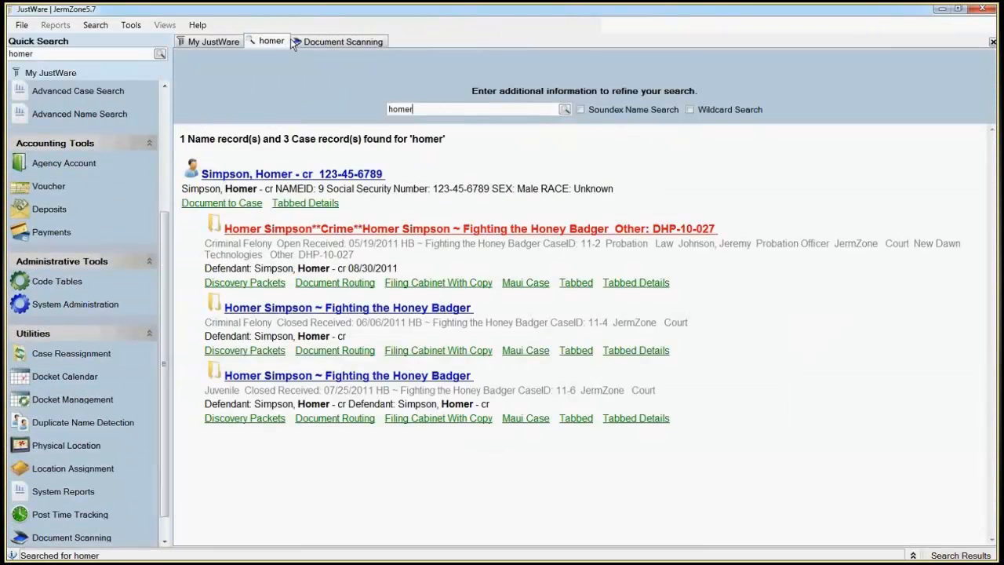
{"action": "left_click", "coordinate": [993, 42]}
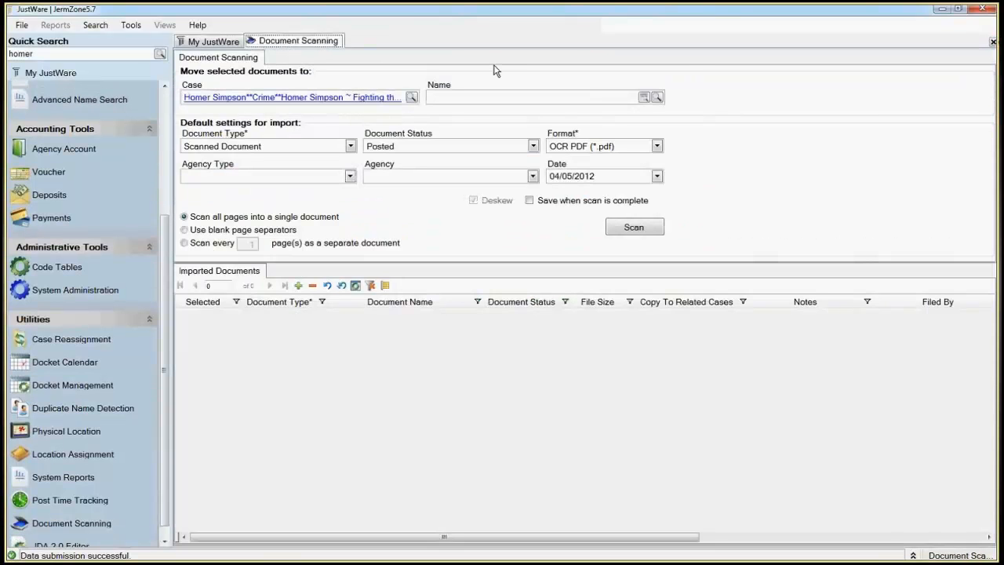
{"action": "left_click", "coordinate": [993, 42]}
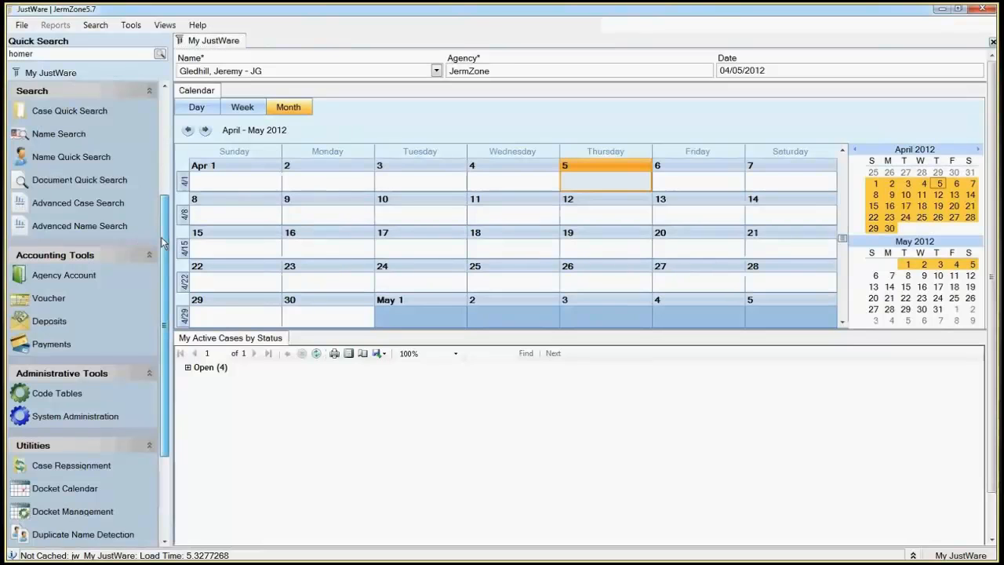
{"action": "left_click_drag", "start_coordinate": [162, 243], "coordinate": [182, 384]}
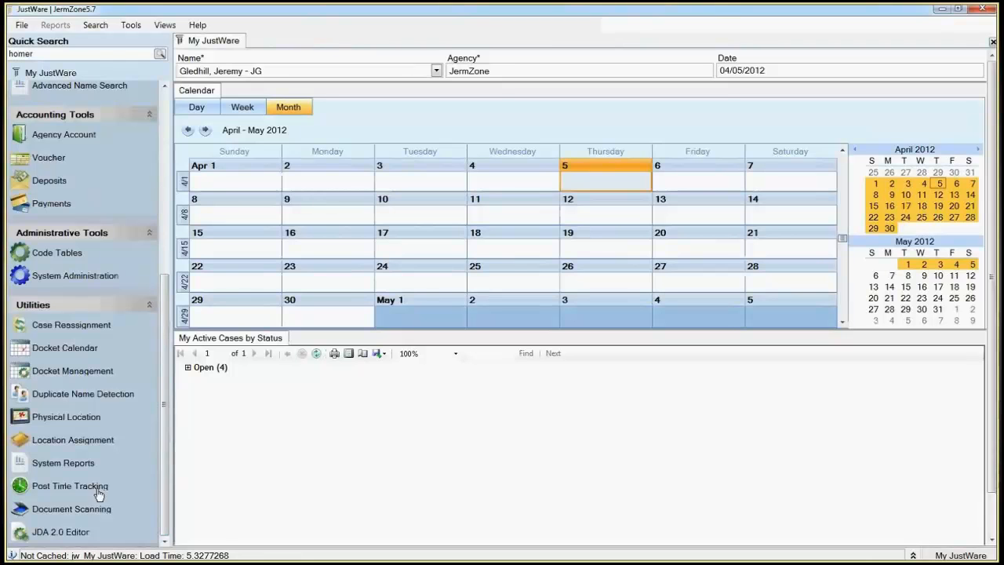
Step: Start a Document Scanning session and set the destination name to Documents, Scanned by searching for "scanned"
{"action": "left_click", "coordinate": [81, 510]}
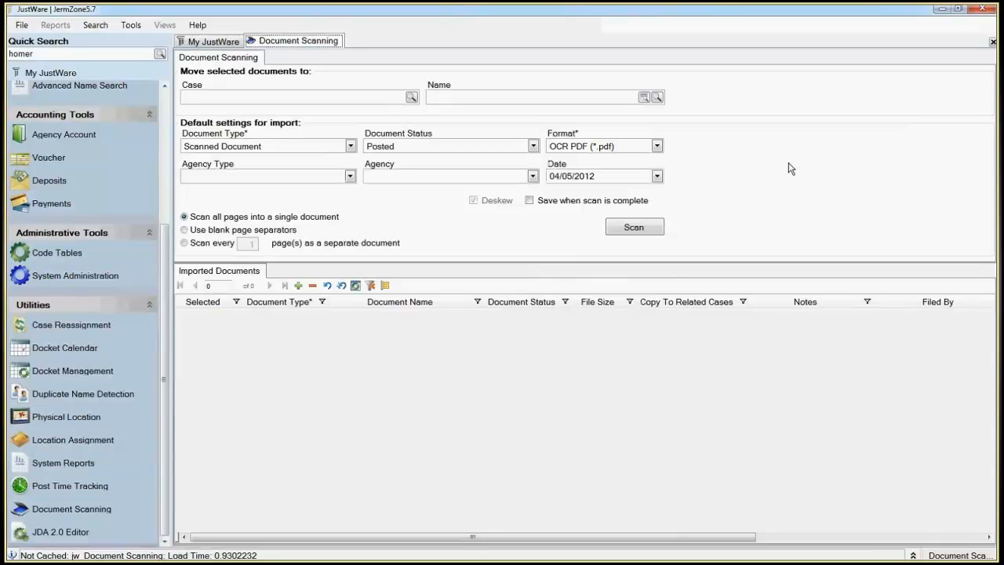
{"action": "left_click", "coordinate": [573, 100]}
{"action": "type", "text": "scanned"}
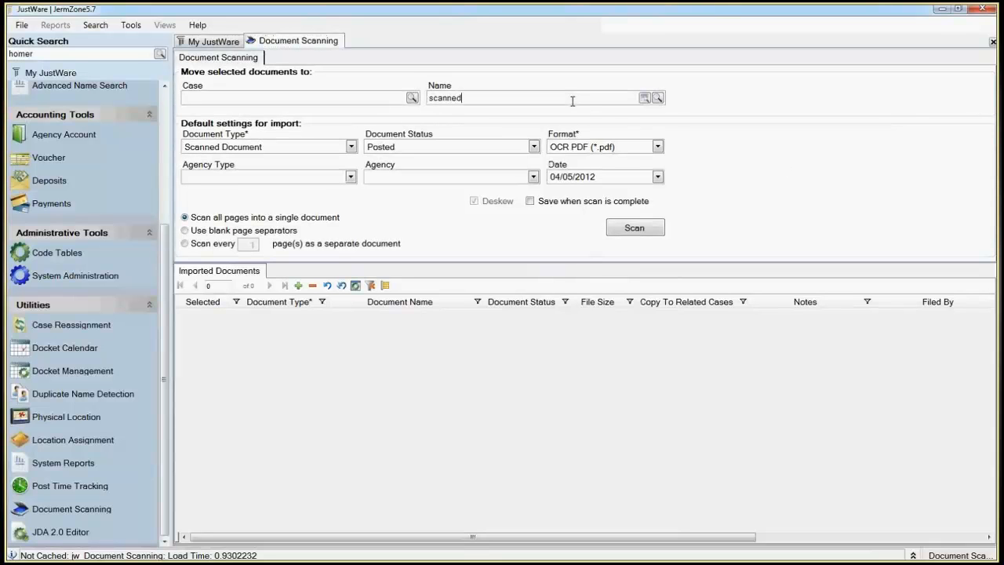
{"action": "key", "text": "Return"}
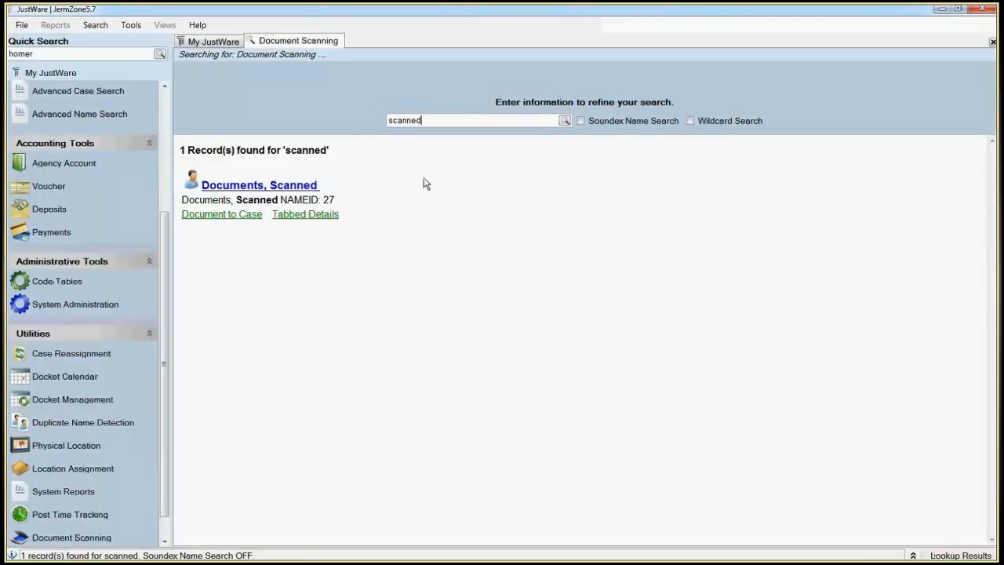
{"action": "left_click", "coordinate": [299, 186]}
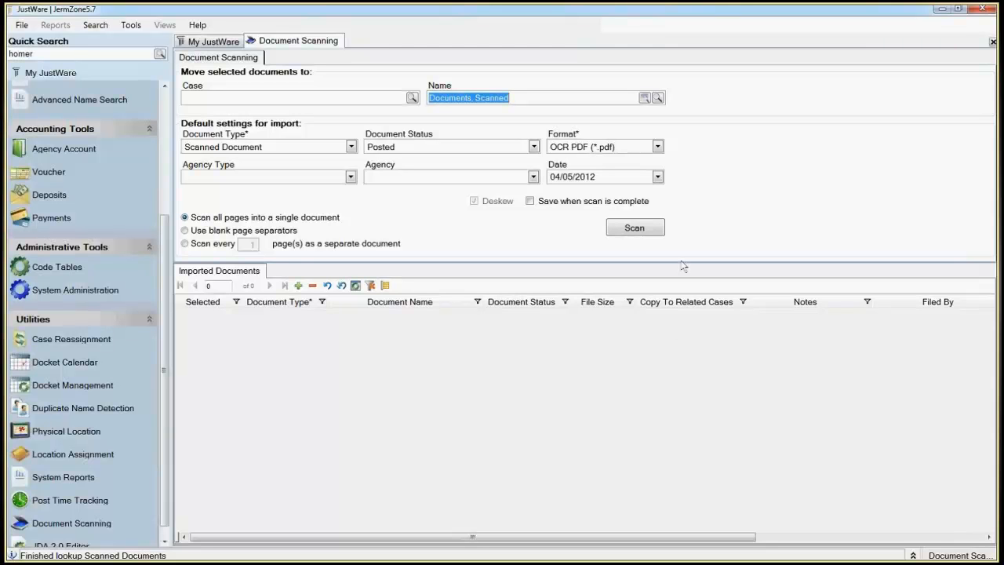
Step: Scan the page with the current scanner settings, select the imported Scanned Document.pdf and save to move it to the chosen name
{"action": "left_click", "coordinate": [637, 228]}
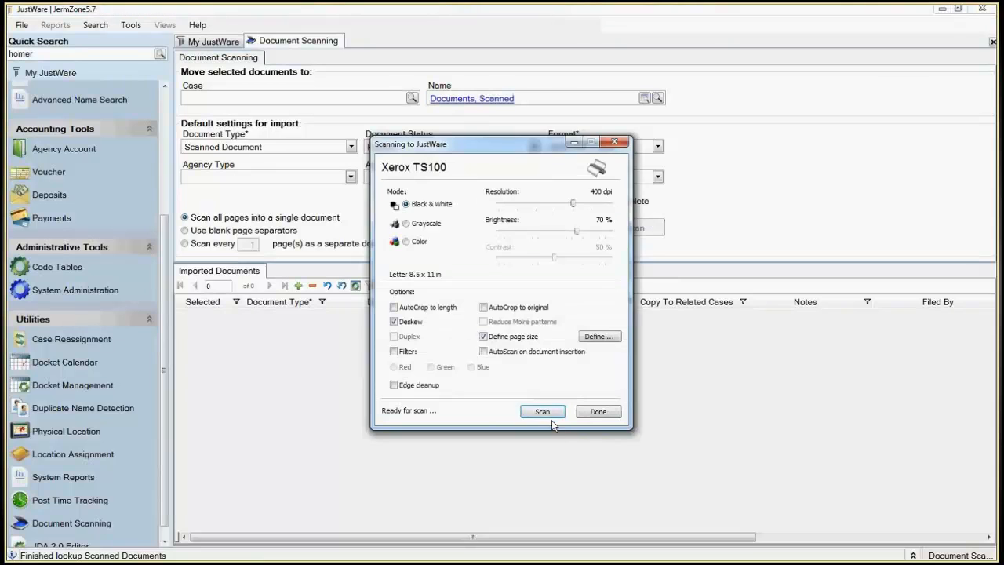
{"action": "left_click", "coordinate": [549, 413]}
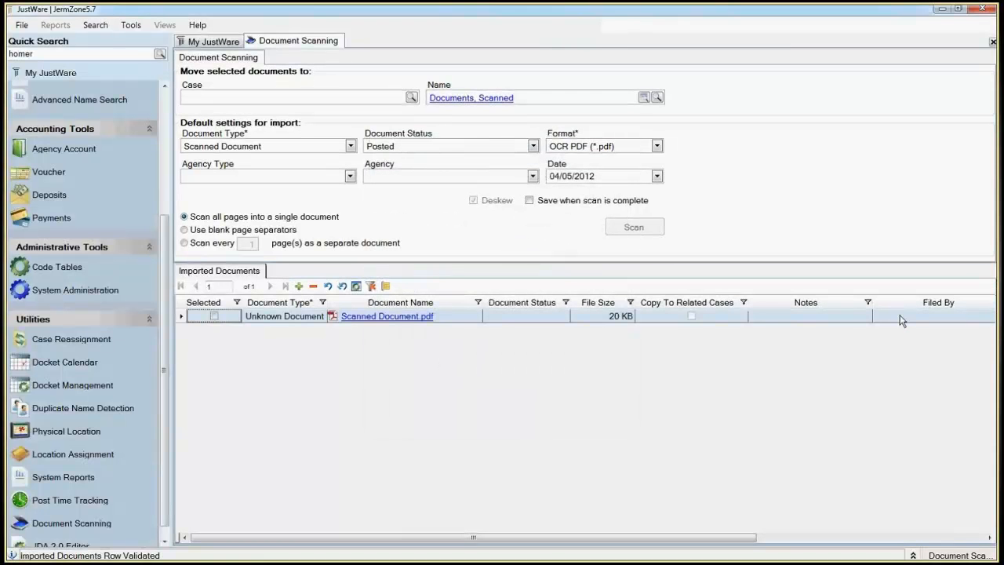
{"action": "left_click", "coordinate": [214, 316]}
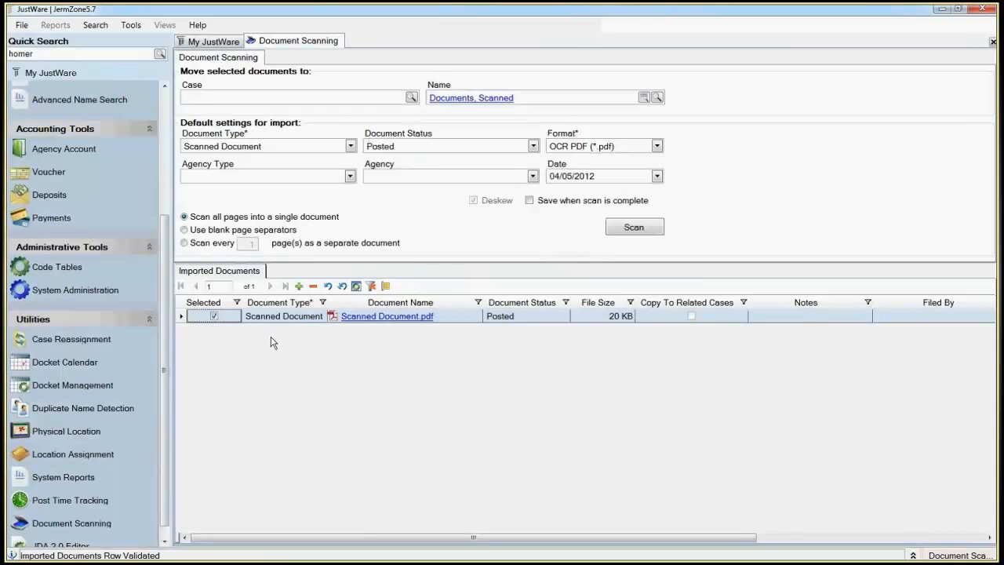
{"action": "key", "text": "ctrl+s"}
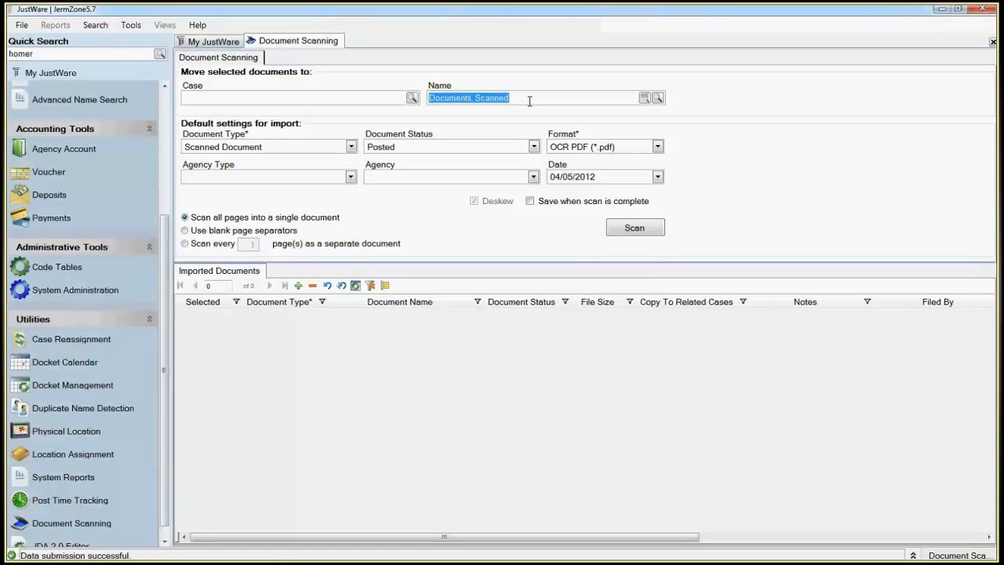
Step: Open the Documents, Scanned name record, look at its Document to Case view and return to Tabbed Details
{"action": "left_click", "coordinate": [382, 100]}
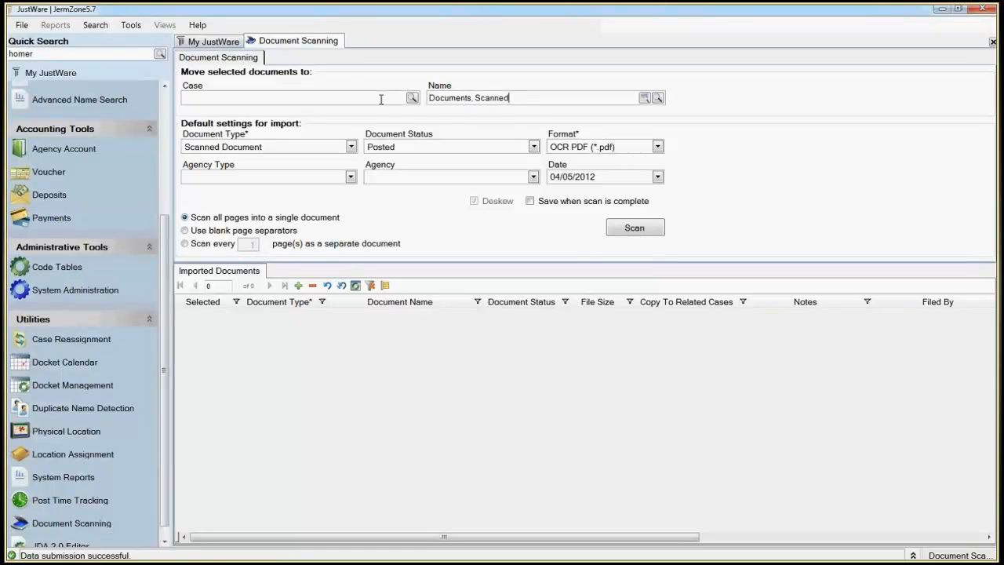
{"action": "left_click", "coordinate": [452, 100]}
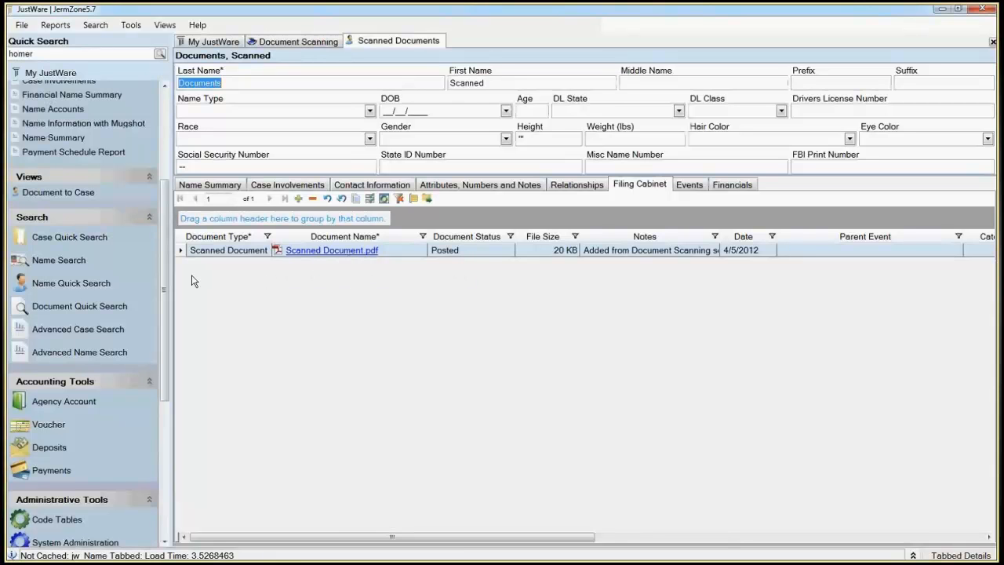
{"action": "left_click", "coordinate": [166, 283]}
{"action": "scroll", "coordinate": [97, 313], "scroll_direction": "up", "scroll_amount": 5}
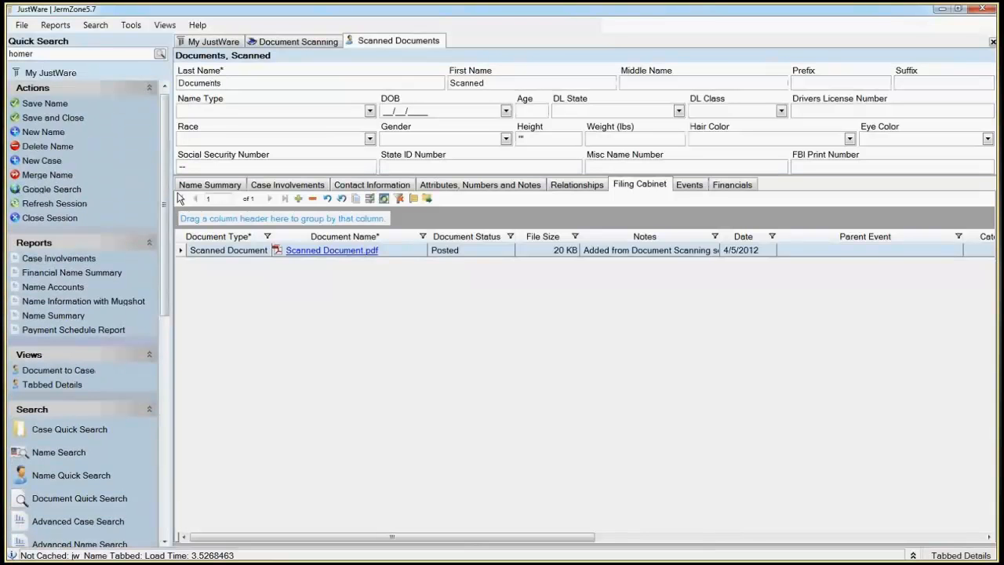
{"action": "left_click", "coordinate": [67, 373]}
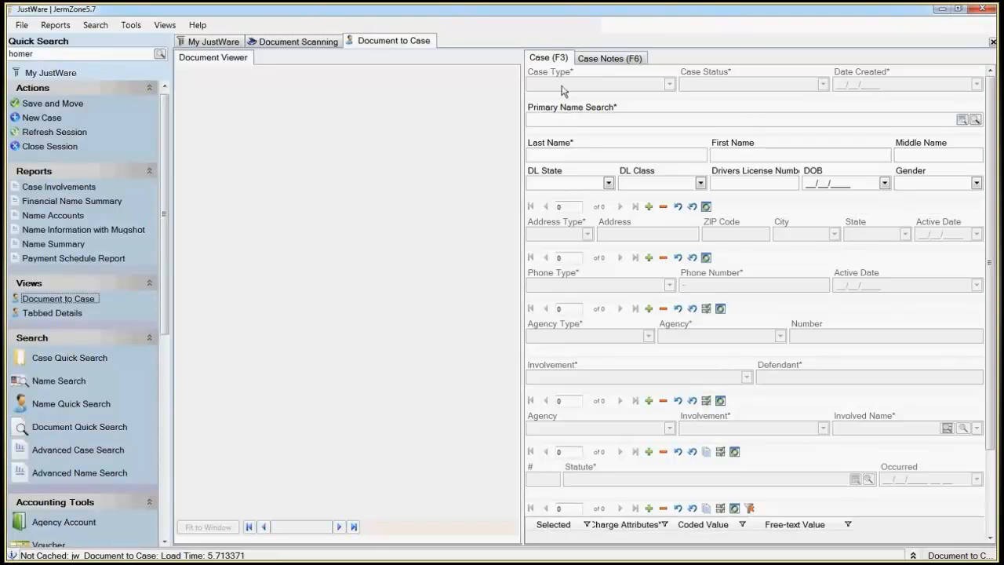
{"action": "left_click", "coordinate": [43, 314]}
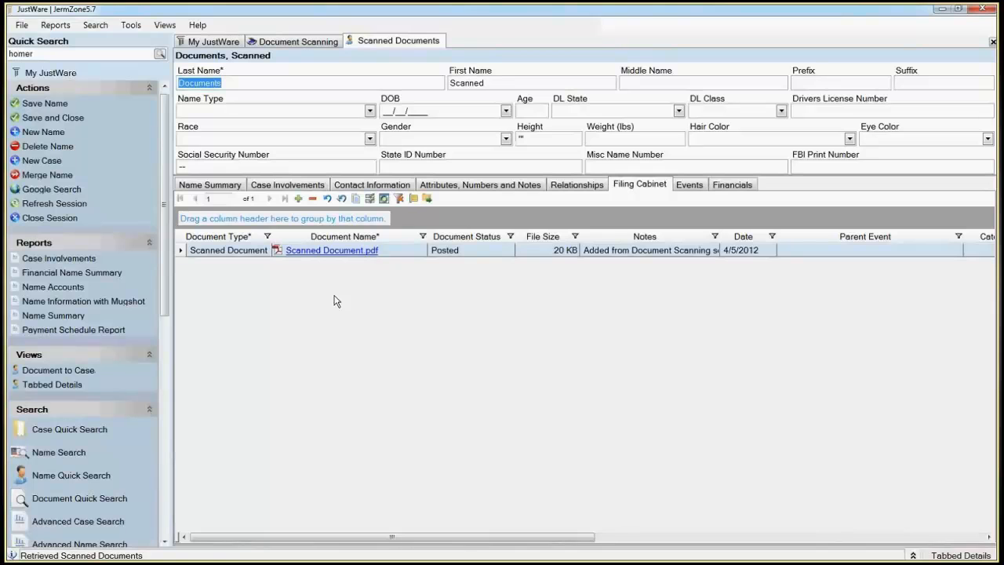
Step: Change the document type of Scanned Document.pdf to Document to Case and save the name record
{"action": "left_click", "coordinate": [236, 250]}
{"action": "left_click", "coordinate": [249, 251]}
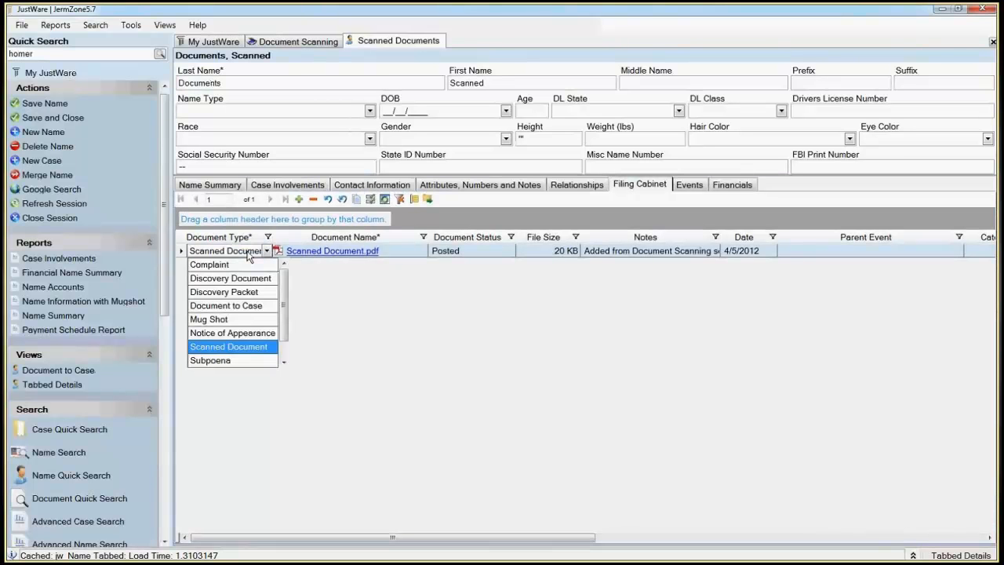
{"action": "left_click", "coordinate": [240, 305]}
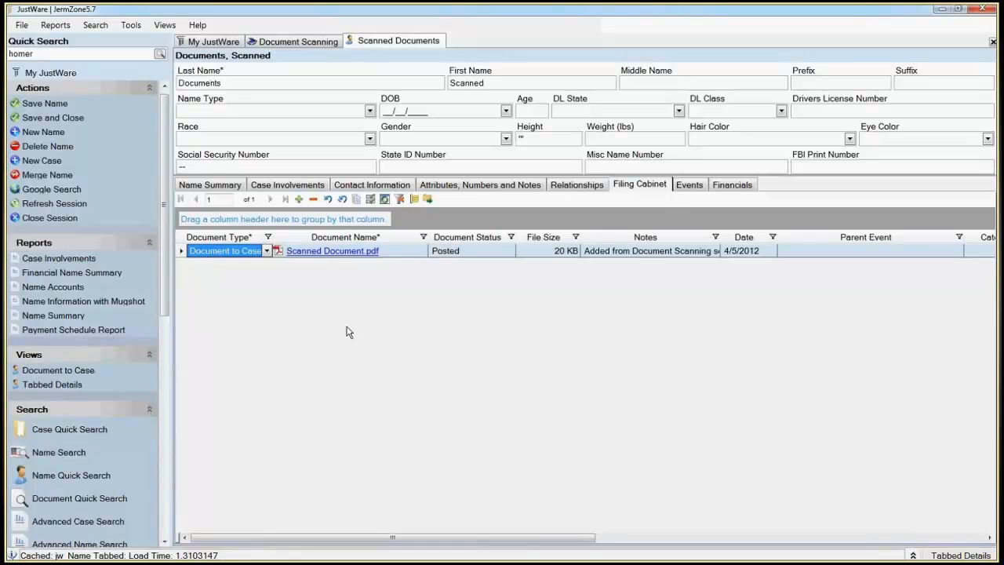
{"action": "key", "text": "ctrl+s"}
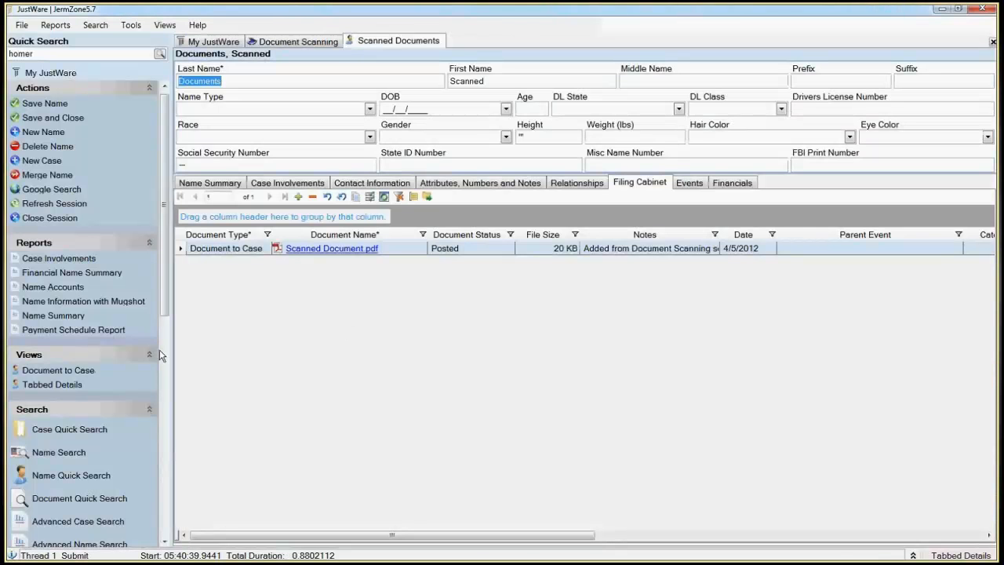
Step: Open the Document to Case view and set the case type to Criminal Felony and the case status to Open
{"action": "left_click", "coordinate": [83, 375]}
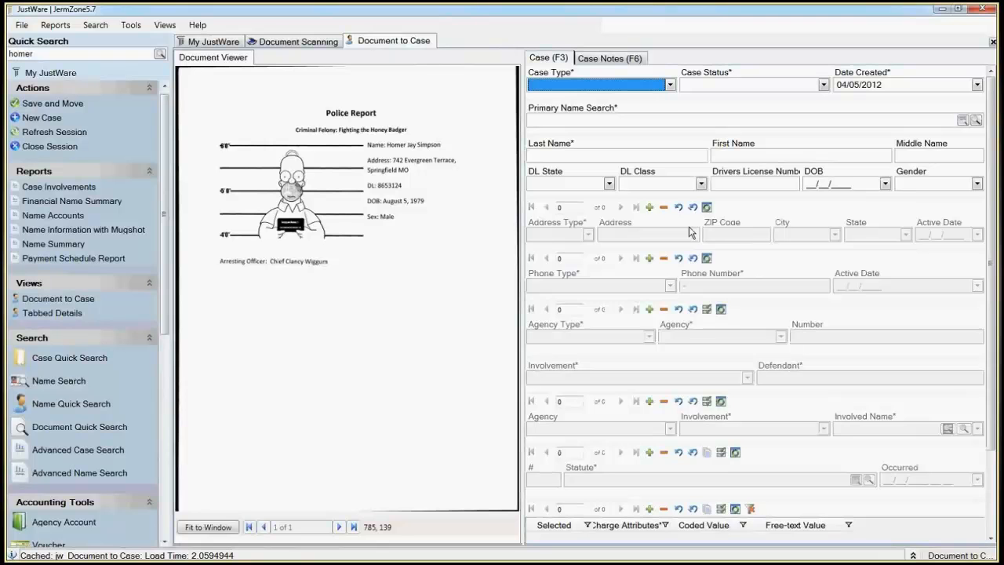
{"action": "type", "text": "c"}
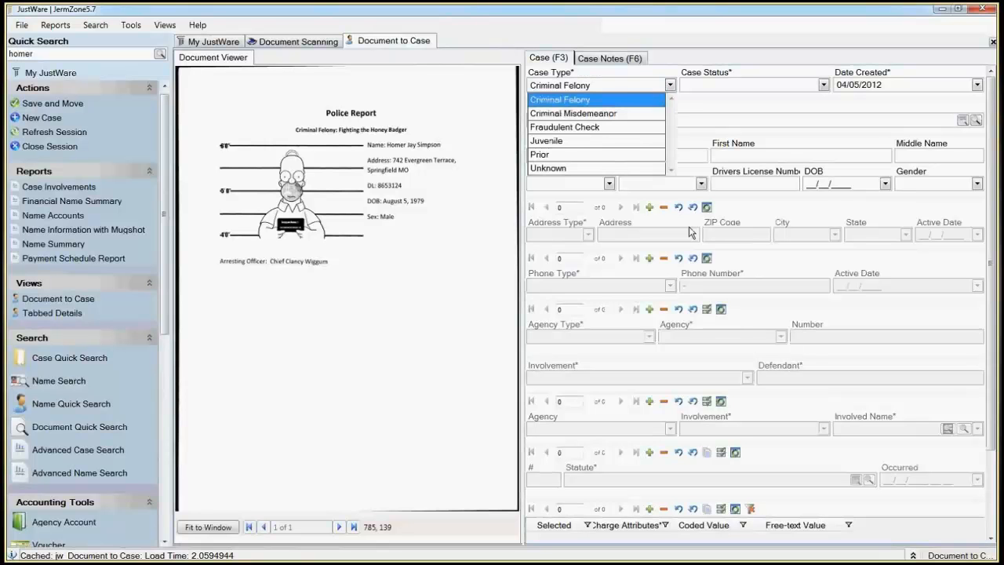
{"action": "key", "text": "Tab"}
{"action": "type", "text": "o"}
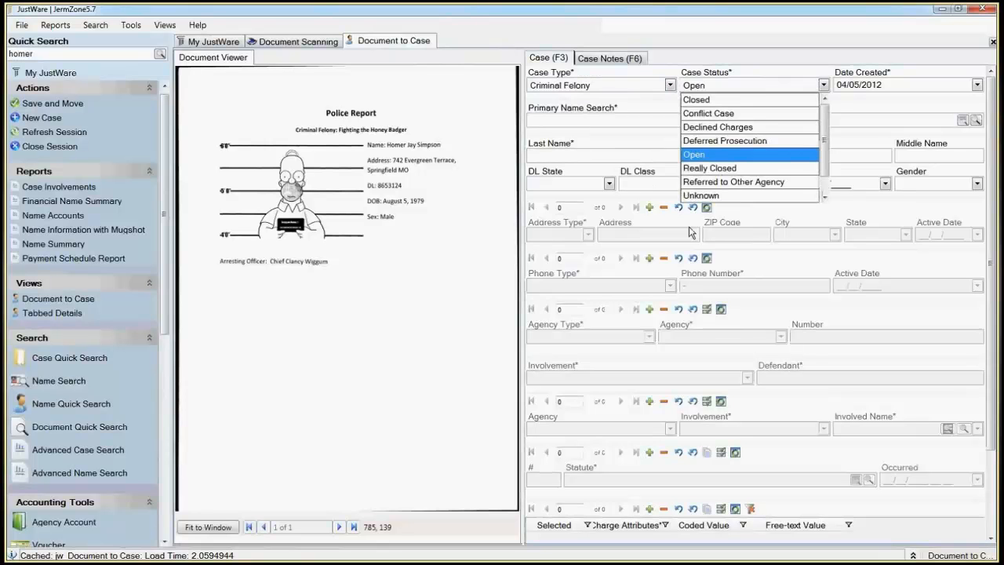
{"action": "key", "text": "Tab"}
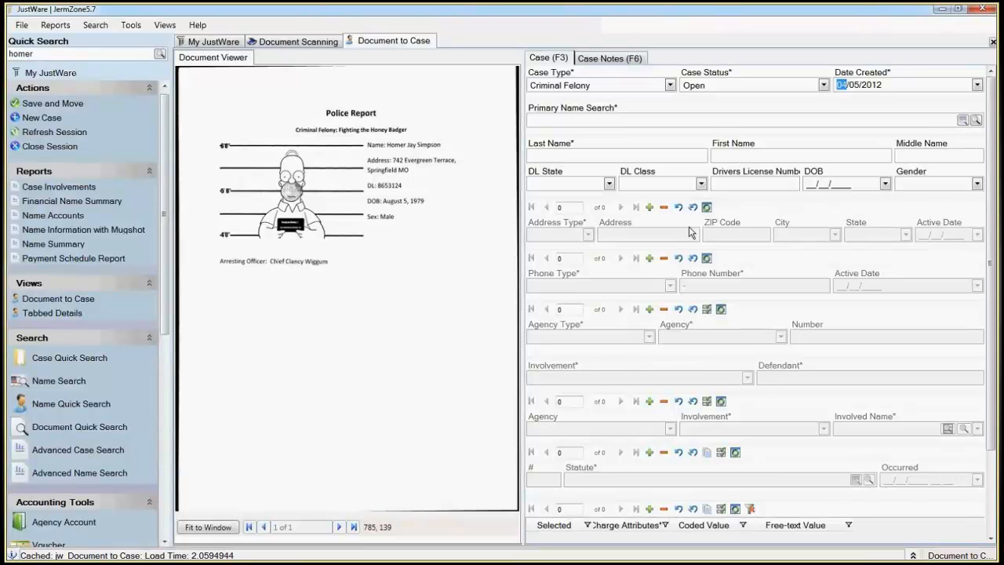
Step: Search for the suspect's first name as the case's primary name
{"action": "key", "text": "Tab"}
{"action": "type", "text": "homer"}
{"action": "key", "text": "Return"}
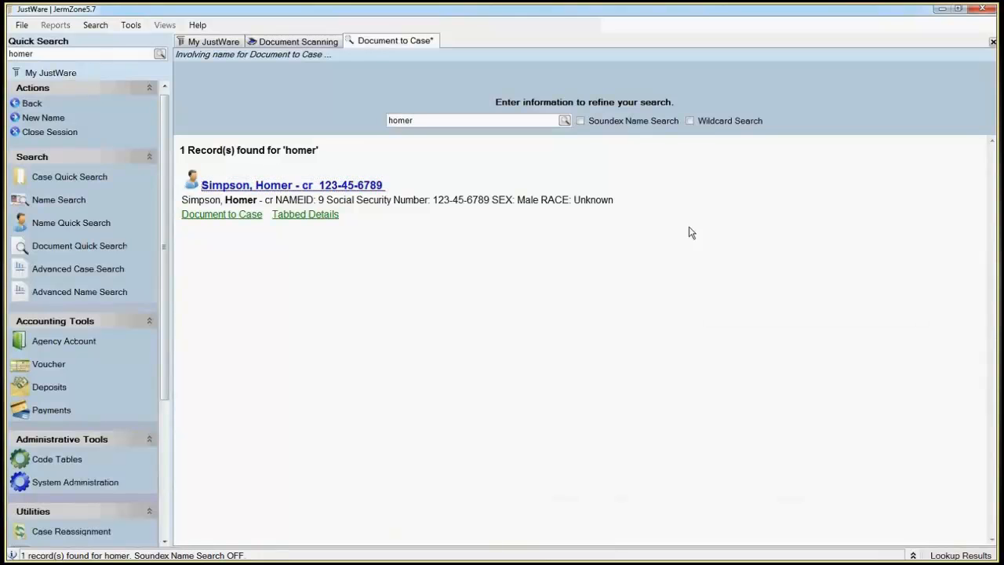
Step: Create a new name with the suspect's last, first and middle names and involve it as the case's primary name
{"action": "left_click", "coordinate": [46, 119]}
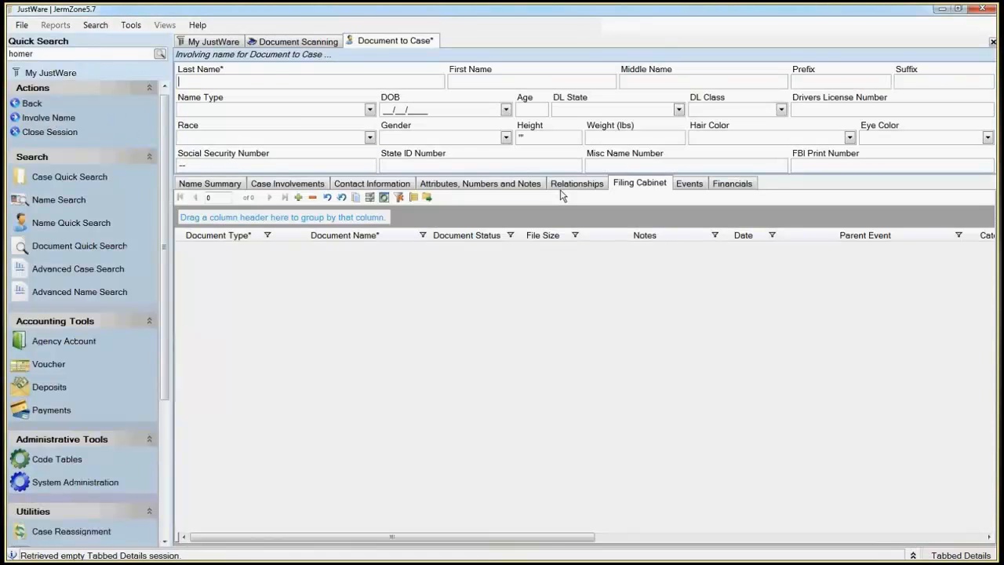
{"action": "type", "text": "Simpson"}
{"action": "key", "text": "Tab"}
{"action": "type", "text": "Homer"}
{"action": "key", "text": "Tab"}
{"action": "type", "text": "Ja"}
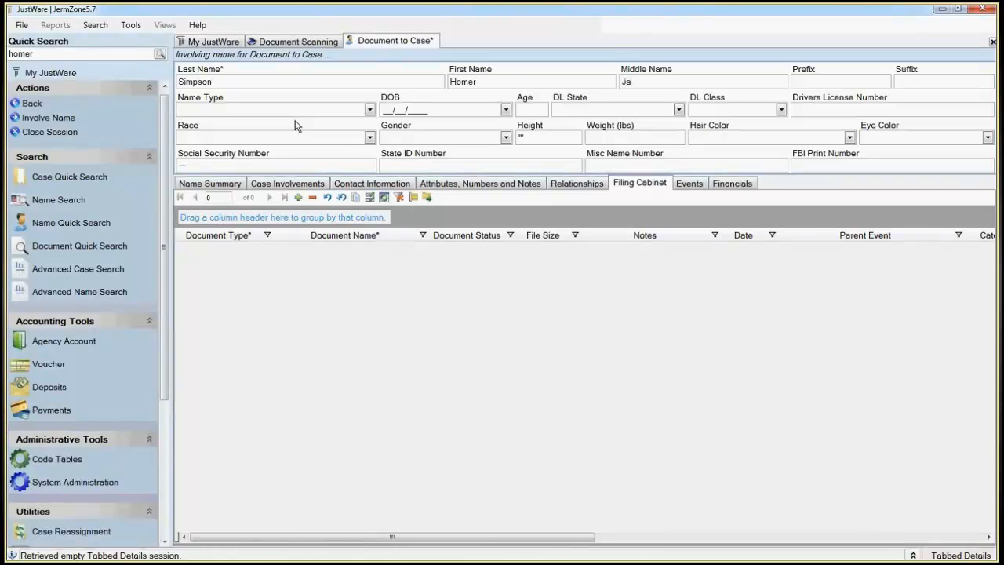
{"action": "type", "text": "y"}
{"action": "left_click", "coordinate": [48, 117]}
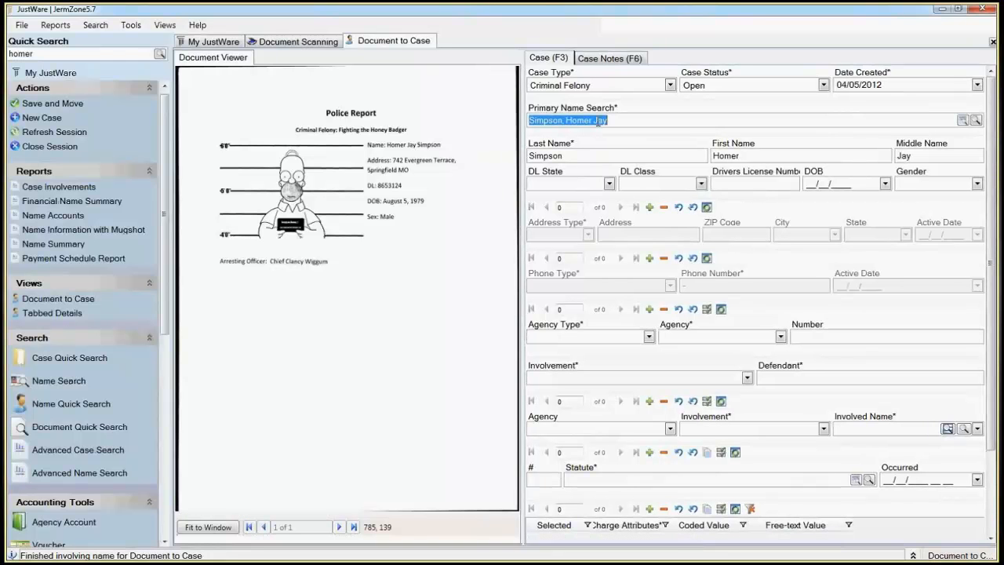
Step: Set the suspect's DL State to Missouri and enter the driver's license number from the police report
{"action": "left_click", "coordinate": [570, 187]}
{"action": "type", "text": "mon"}
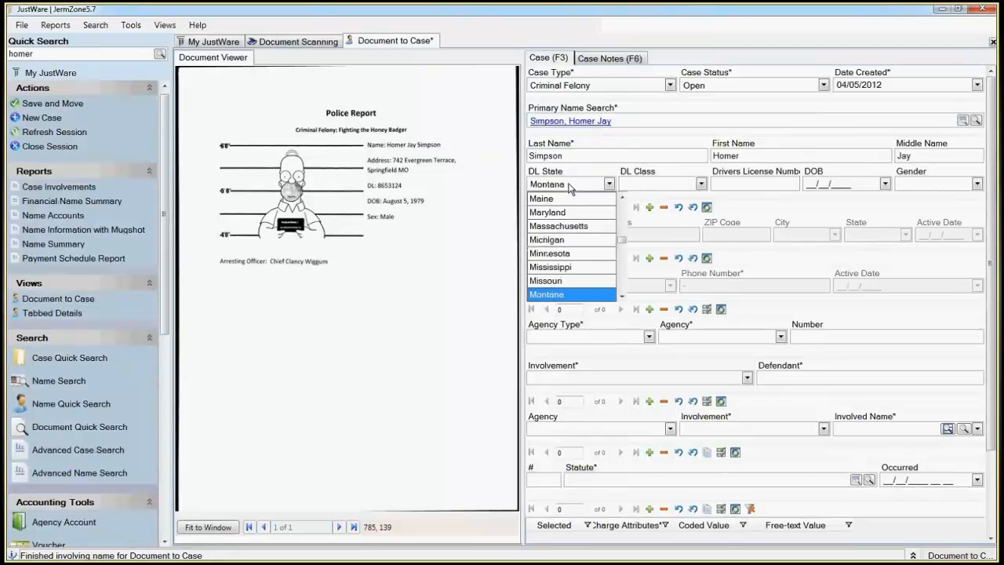
{"action": "key", "text": "Up"}
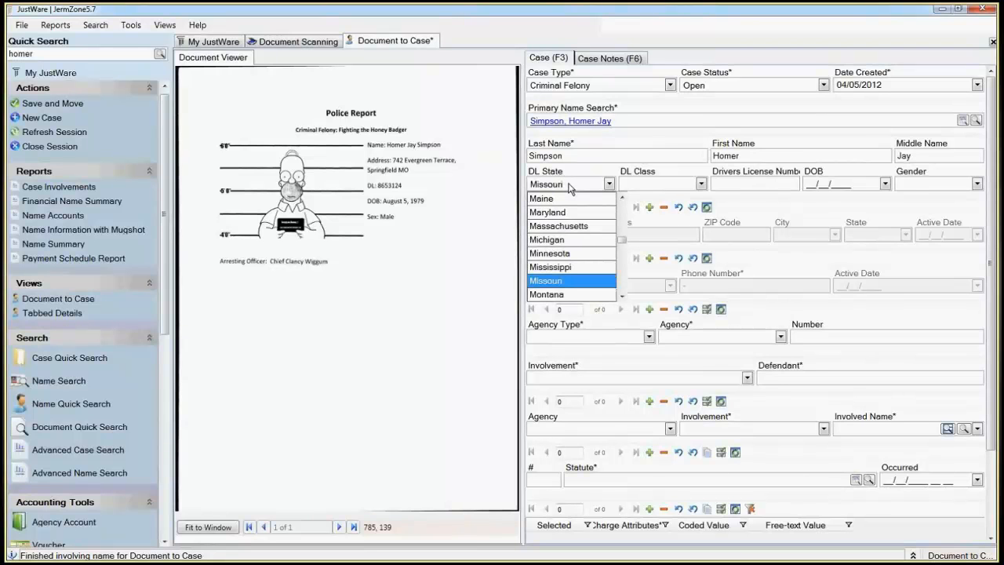
{"action": "key", "text": "Tab"}
{"action": "key", "text": "Tab"}
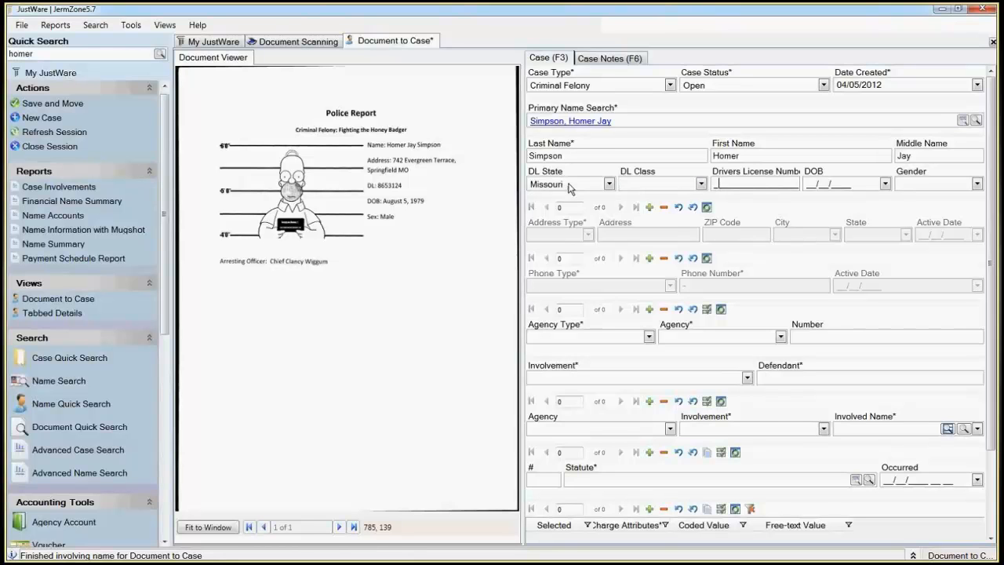
{"action": "type", "text": "8653124"}
{"action": "key", "text": "Tab"}
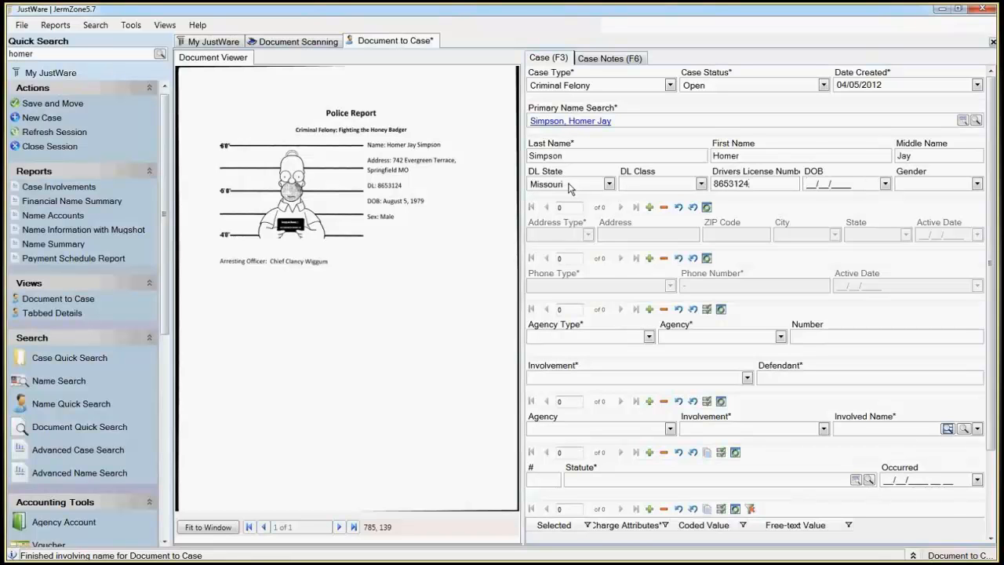
Step: Enter the suspect's date of birth from the police report and set the gender to Male
{"action": "type", "text": "08/05/1979"}
{"action": "key", "text": "Tab"}
{"action": "type", "text": "m"}
{"action": "key", "text": "Tab"}
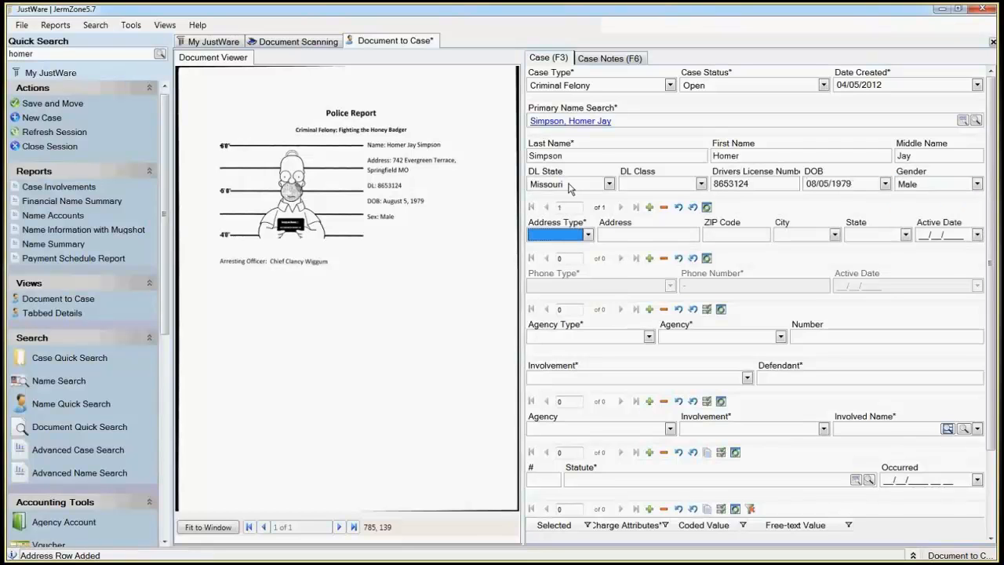
Step: Add a Home Address entry for the suspect with the street, city and state from the police report, leaving the ZIP code blank
{"action": "type", "text": "h"}
{"action": "key", "text": "Tab"}
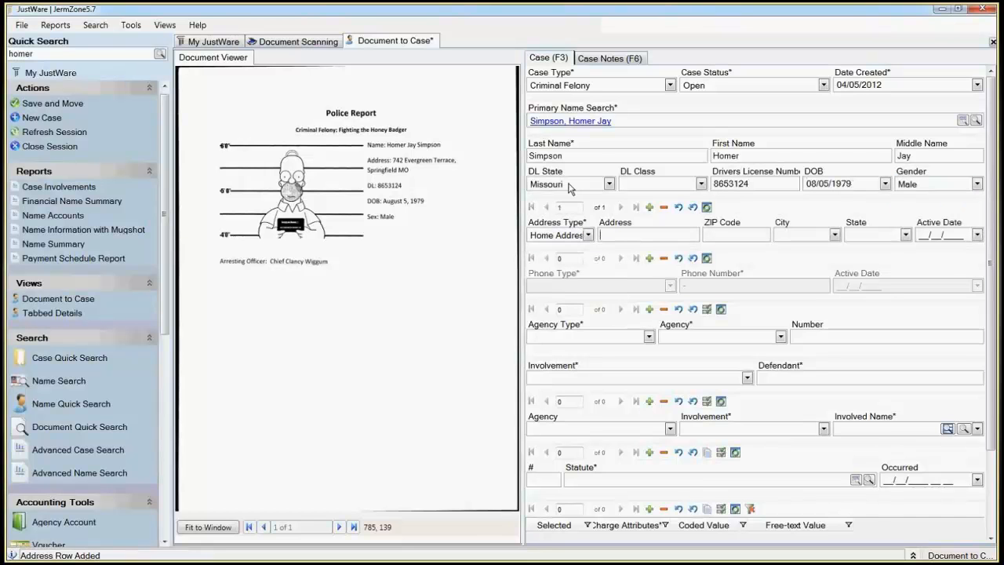
{"action": "type", "text": "742 Ever"}
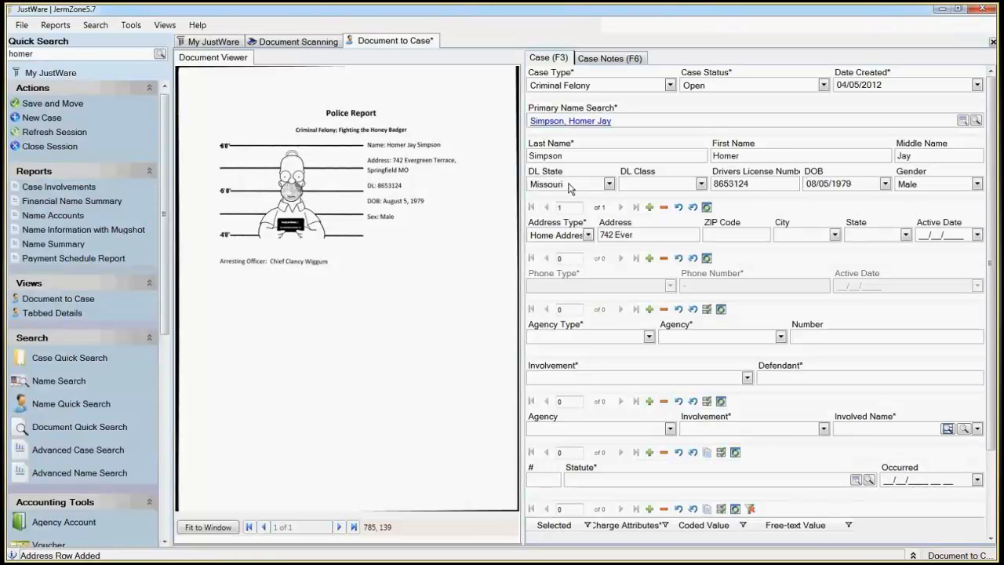
{"action": "type", "text": "green Terrace"}
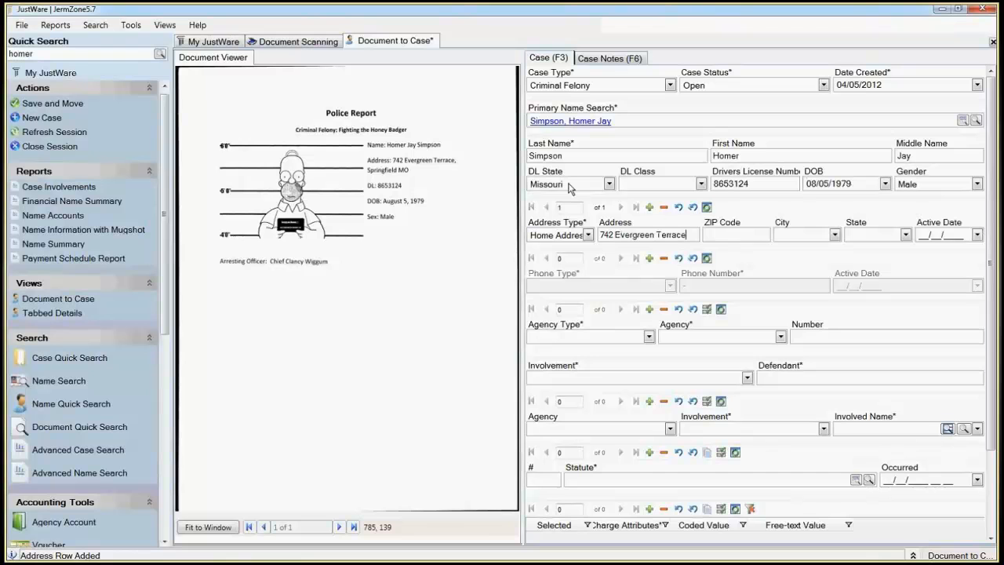
{"action": "key", "text": "Tab"}
{"action": "key", "text": "Tab"}
{"action": "type", "text": "Sprin"}
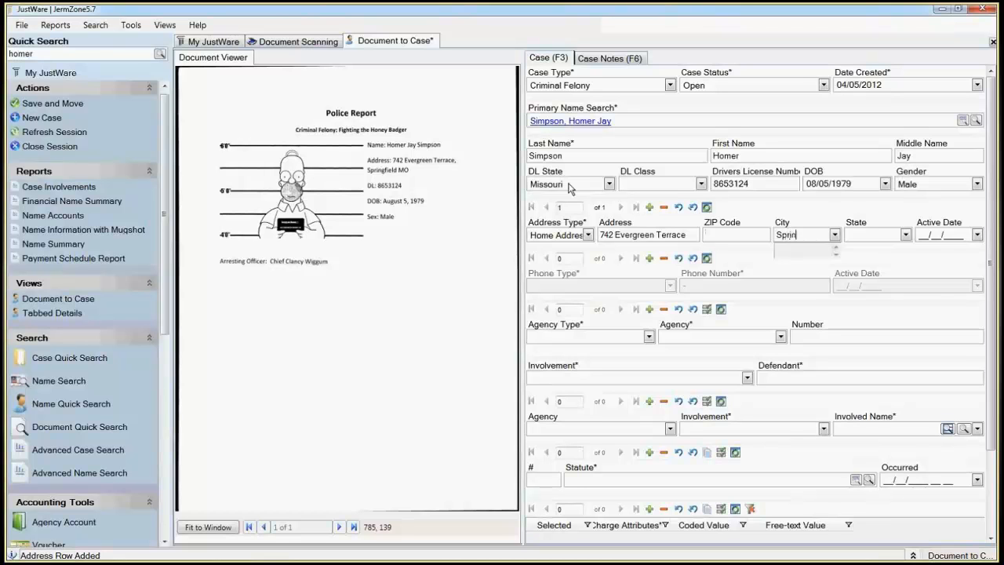
{"action": "type", "text": "gfield"}
{"action": "key", "text": "Tab"}
{"action": "type", "text": "Mo"}
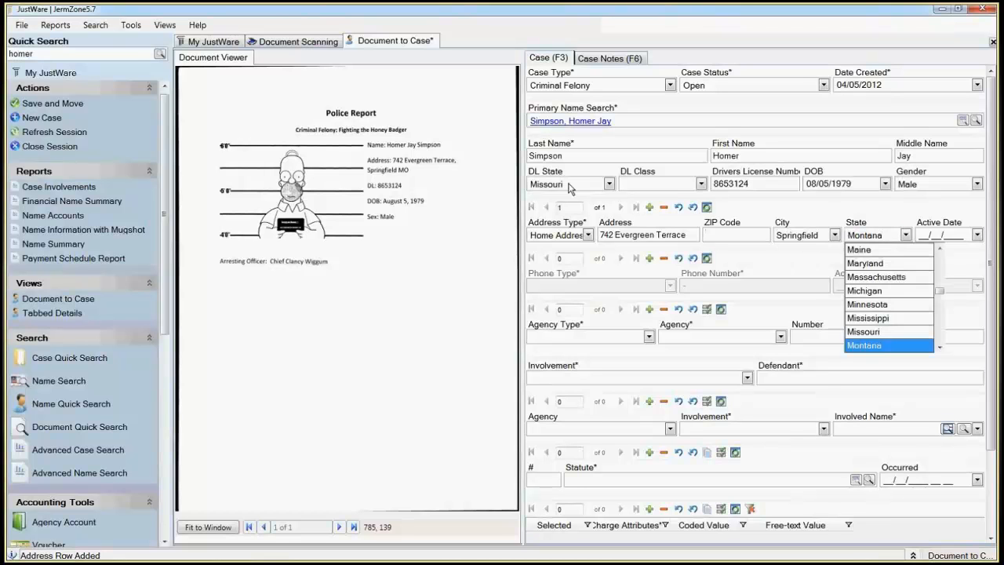
{"action": "key", "text": "Up"}
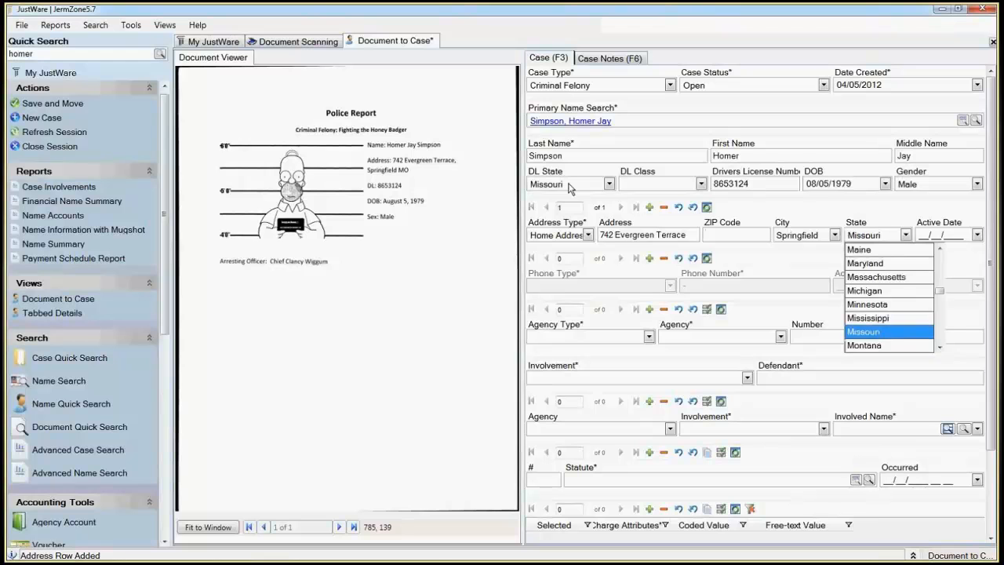
Step: Set the home address's active date to 04/05/2012
{"action": "key", "text": "Tab"}
{"action": "key", "text": "space"}
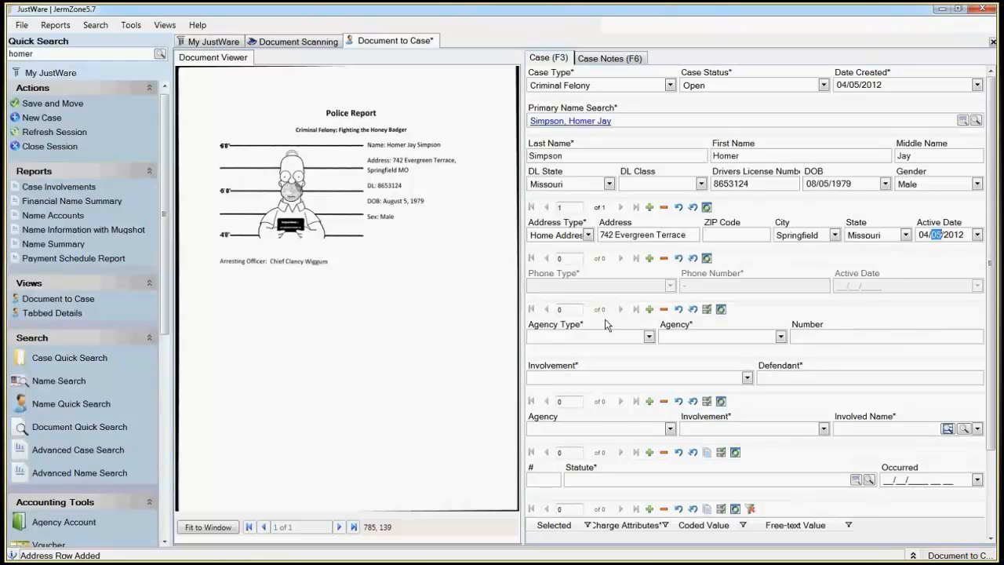
Step: Add a Court agency entry to the case with JermZone as the agency and CN 12345 as the number
{"action": "left_click", "coordinate": [595, 336]}
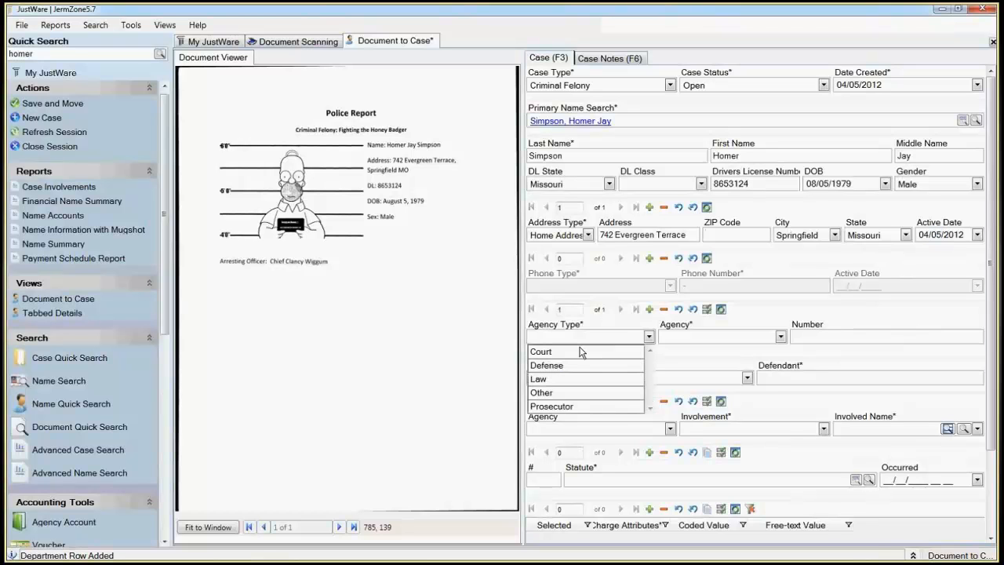
{"action": "left_click", "coordinate": [577, 353]}
{"action": "key", "text": "Tab"}
{"action": "key", "text": "j"}
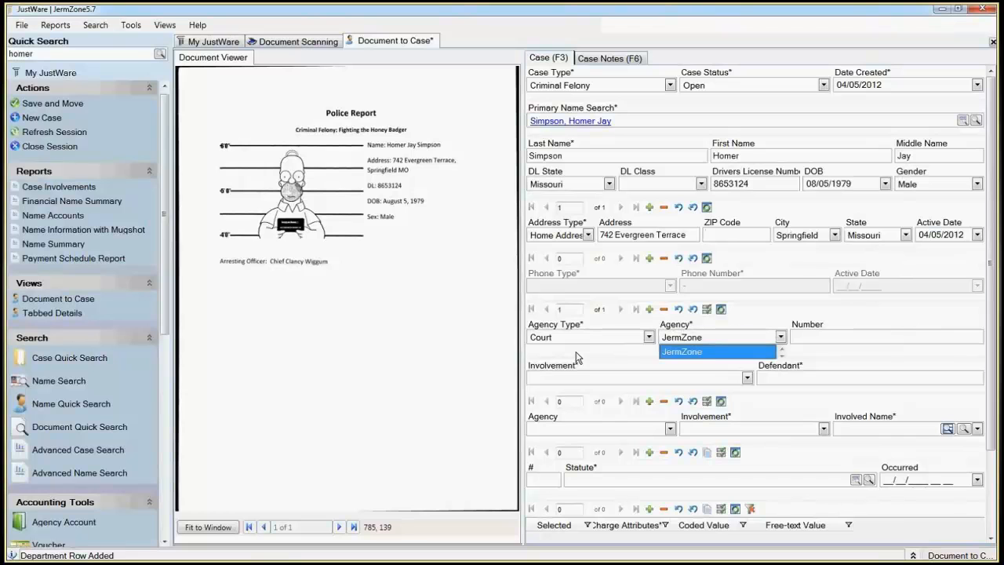
{"action": "key", "text": "Tab"}
{"action": "type", "text": "C"}
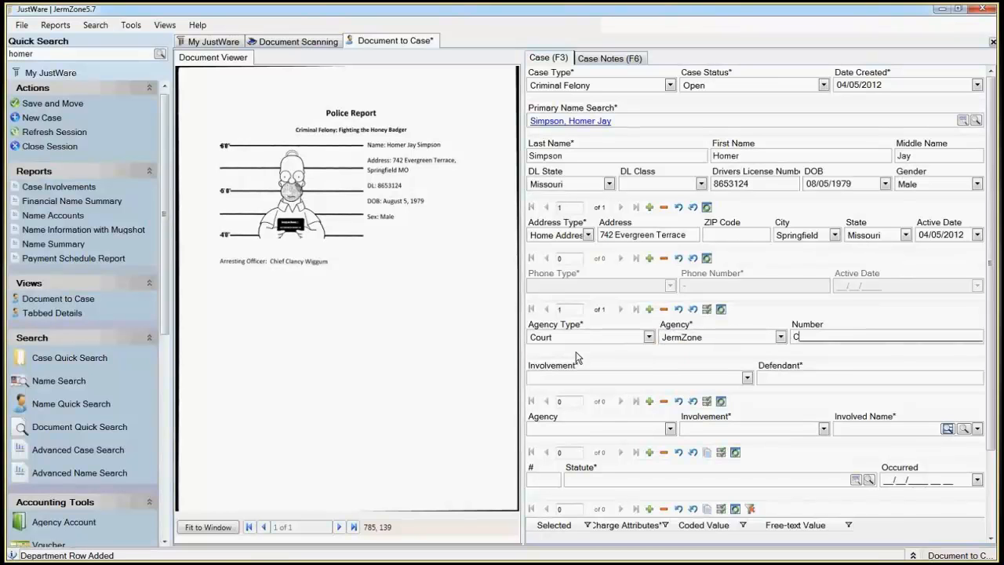
{"action": "type", "text": "N 12345"}
{"action": "key", "text": "Tab"}
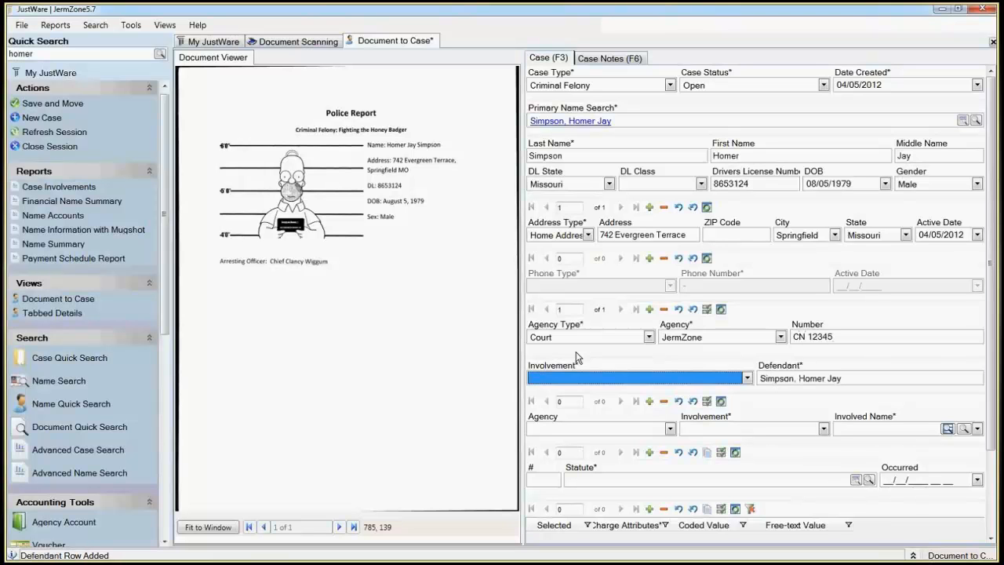
Step: Set the suspect's involvement in the case to Defendant
{"action": "type", "text": "dant"}
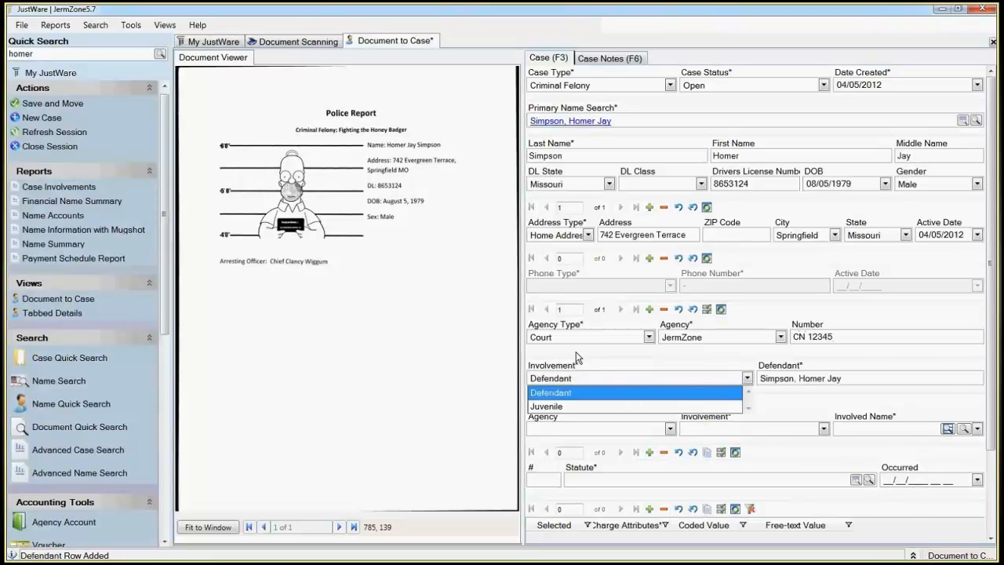
{"action": "key", "text": "Tab"}
{"action": "key", "text": "Tab"}
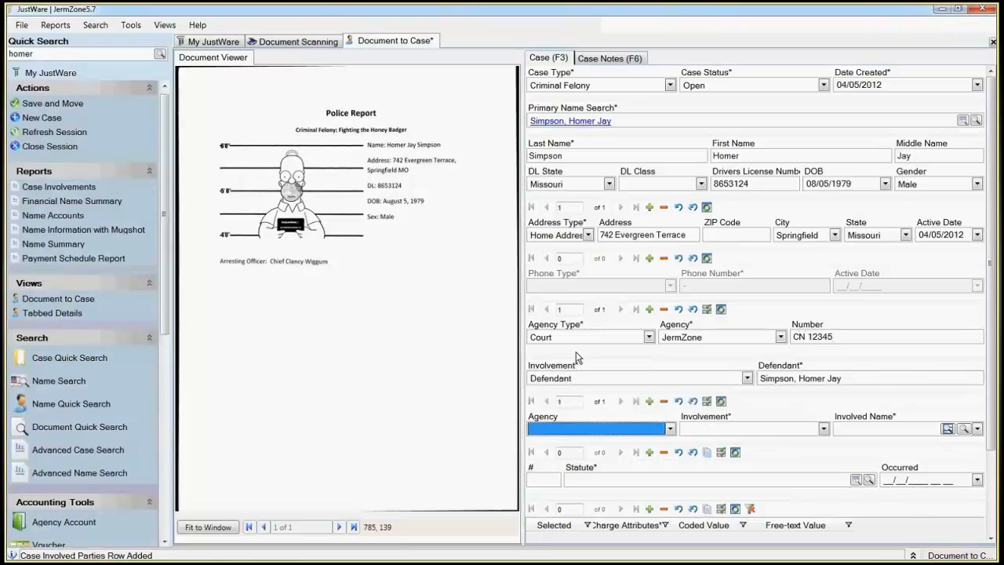
Step: Add an involved party for agency JermZone with the involvement Judge and pick the judge's name
{"action": "left_click_drag", "start_coordinate": [990, 297], "coordinate": [979, 384]}
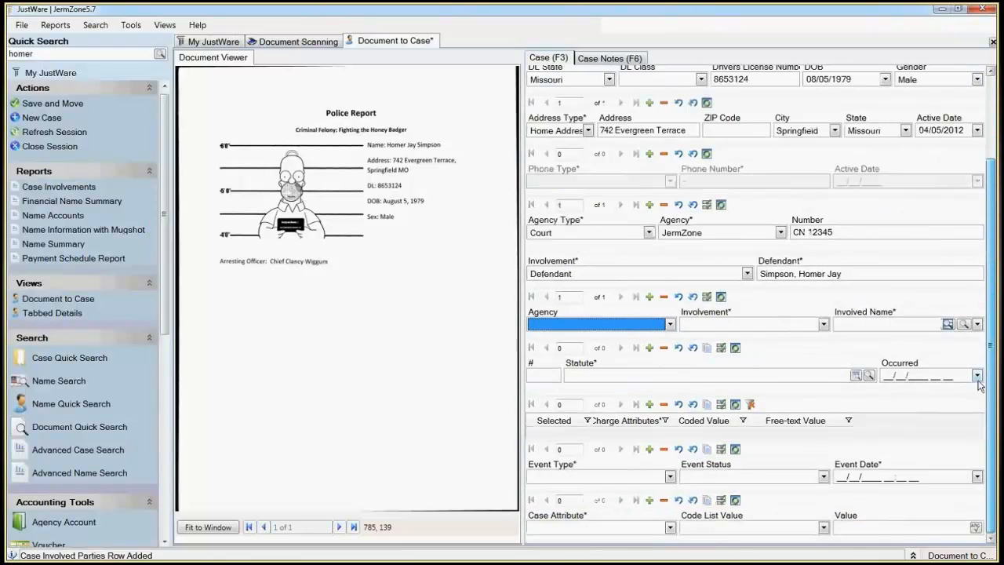
{"action": "left_click", "coordinate": [668, 324]}
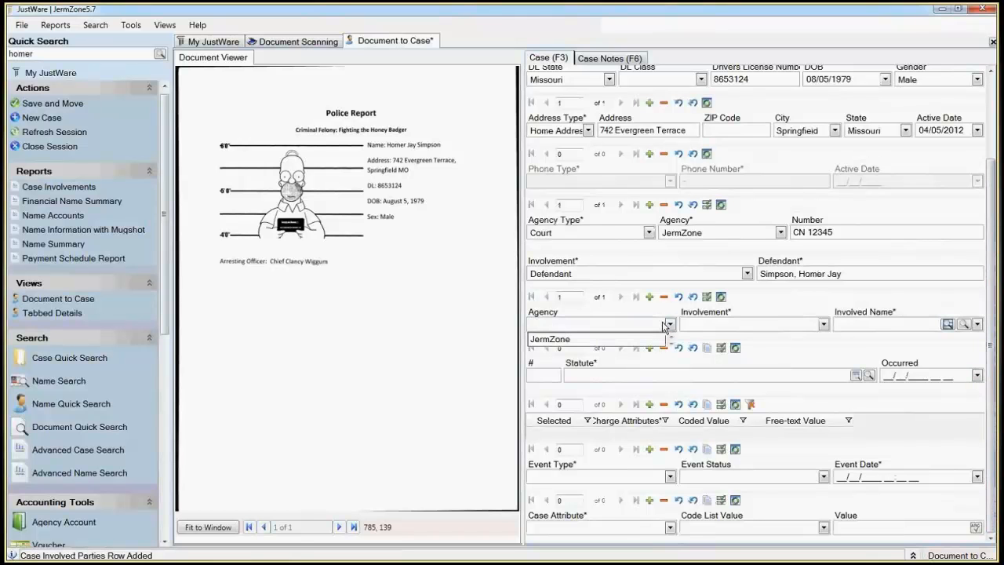
{"action": "left_click", "coordinate": [637, 338]}
{"action": "key", "text": "Tab"}
{"action": "left_click", "coordinate": [703, 328]}
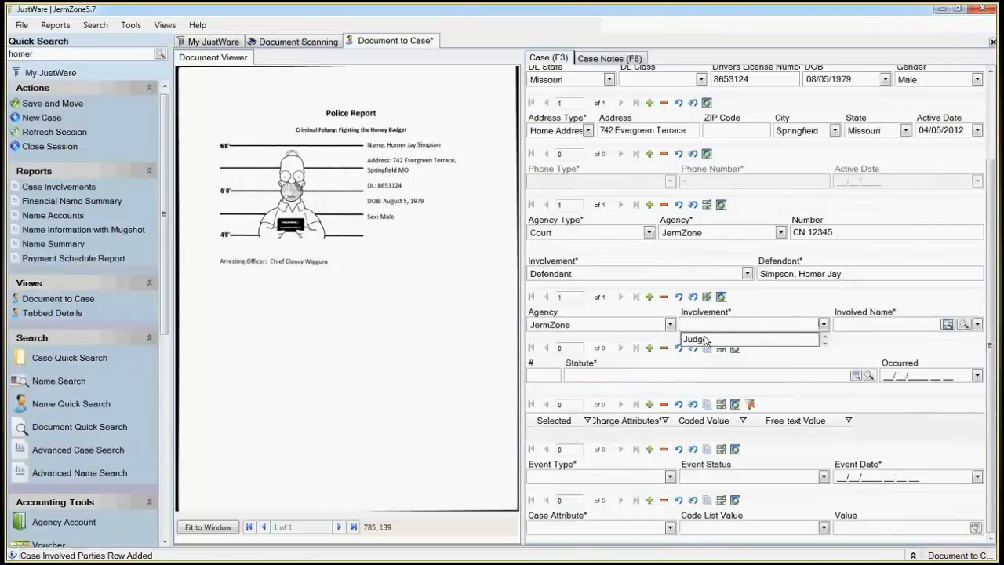
{"action": "left_click", "coordinate": [704, 339]}
{"action": "key", "text": "Tab"}
{"action": "type", "text": "jere"}
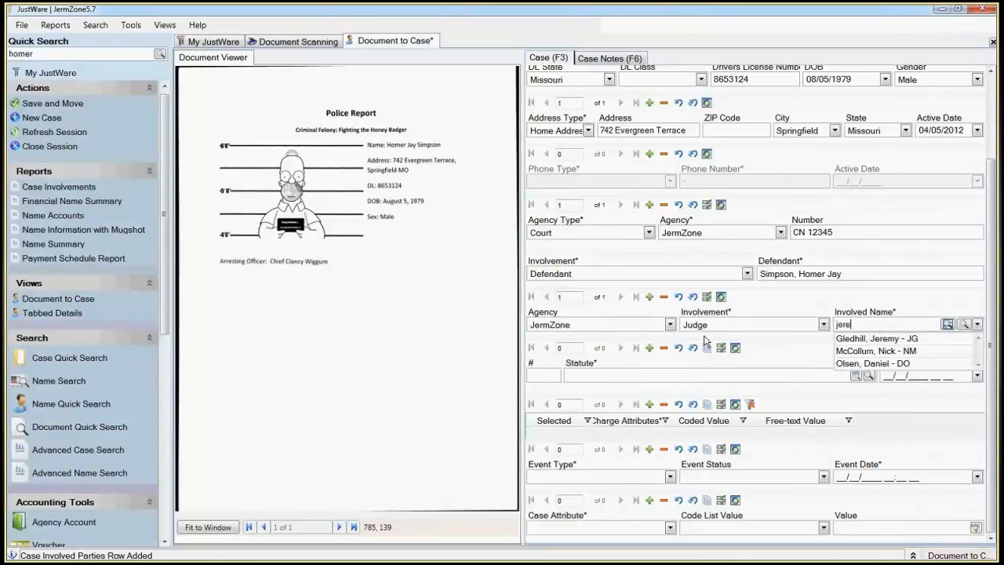
{"action": "key", "text": "Down"}
{"action": "key", "text": "Tab"}
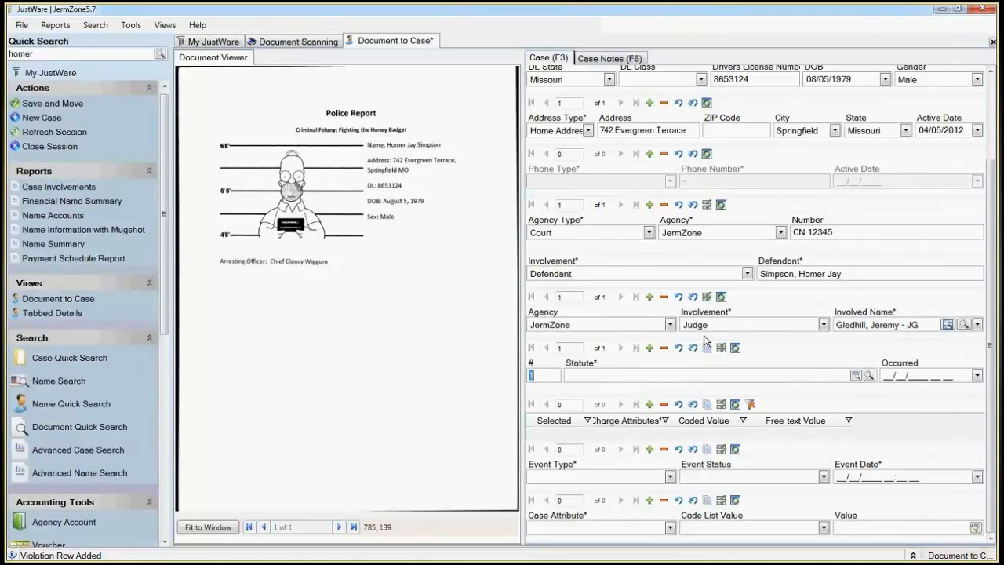
Step: Add a charge under statute HB ~ Fighting the Honey Badger, occurred 04/04/2012 17:43, and cancel its charge attribute rows
{"action": "left_click", "coordinate": [584, 378]}
{"action": "type", "text": "HB ~ Fighting the Honey Badger"}
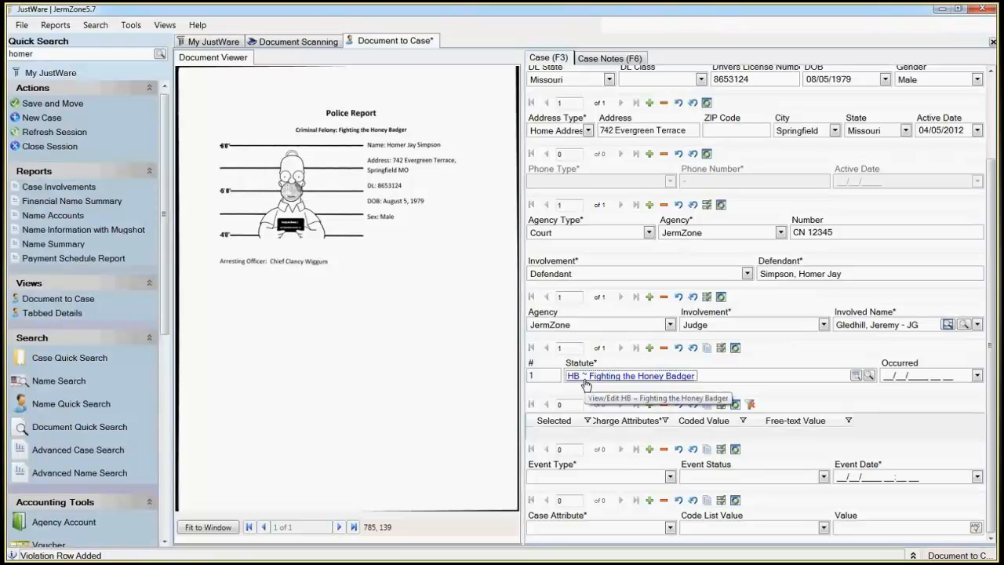
{"action": "key", "text": "Tab"}
{"action": "key", "text": "Up"}
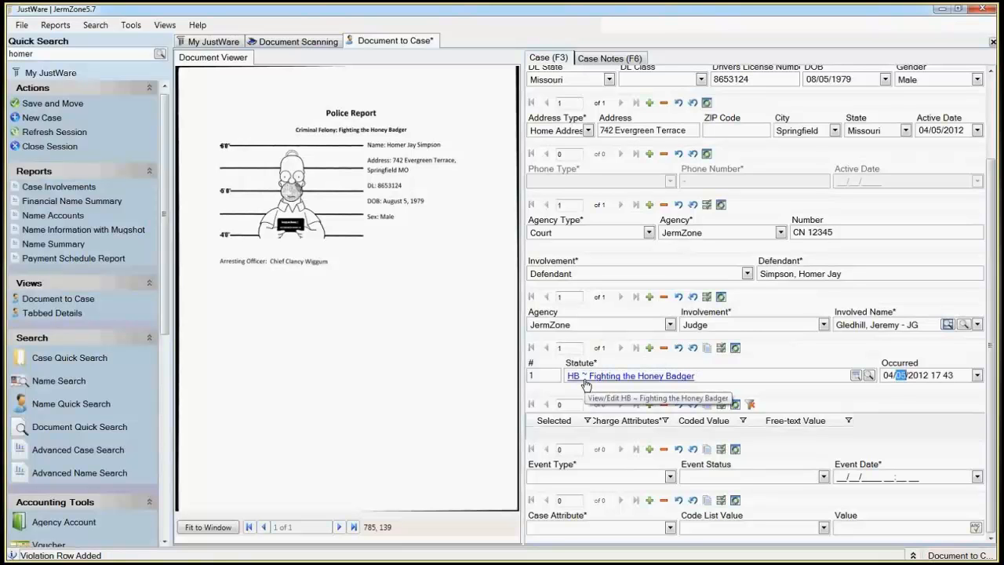
{"action": "type", "text": "04"}
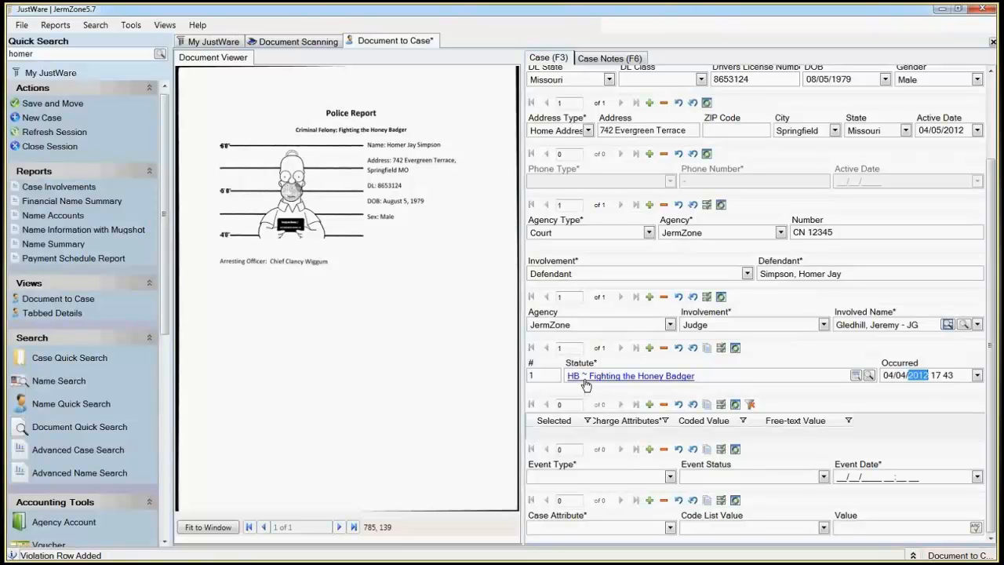
{"action": "key", "text": "Tab"}
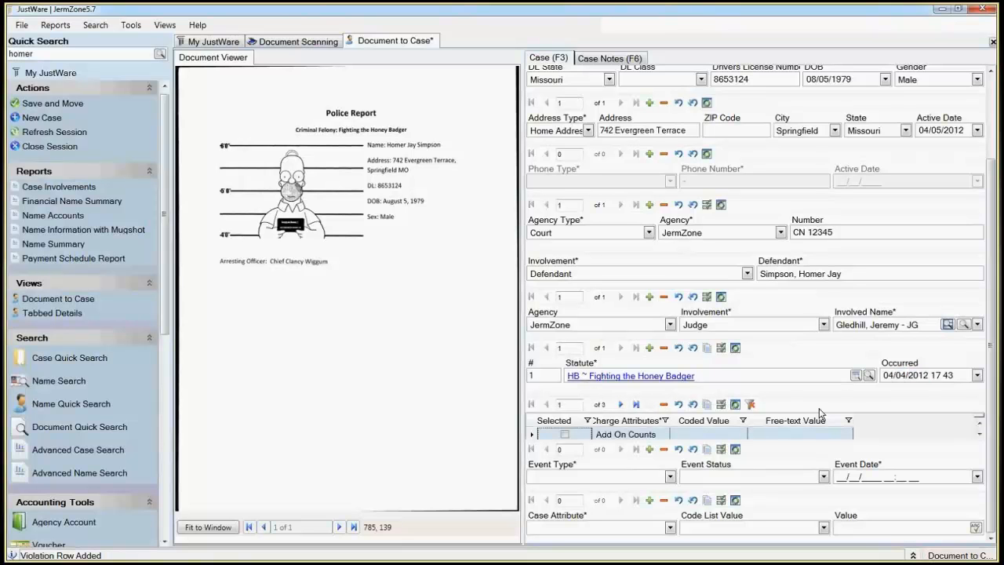
{"action": "left_click", "coordinate": [680, 405]}
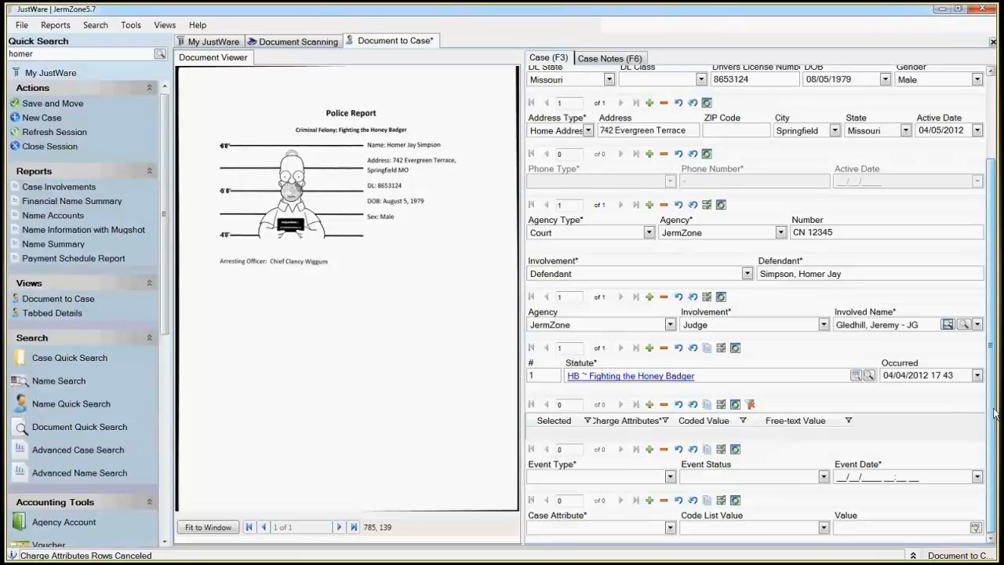
Step: Add the case attribute Alcohol/Drugs Involved, leaving its code list value blank
{"action": "left_click", "coordinate": [670, 527]}
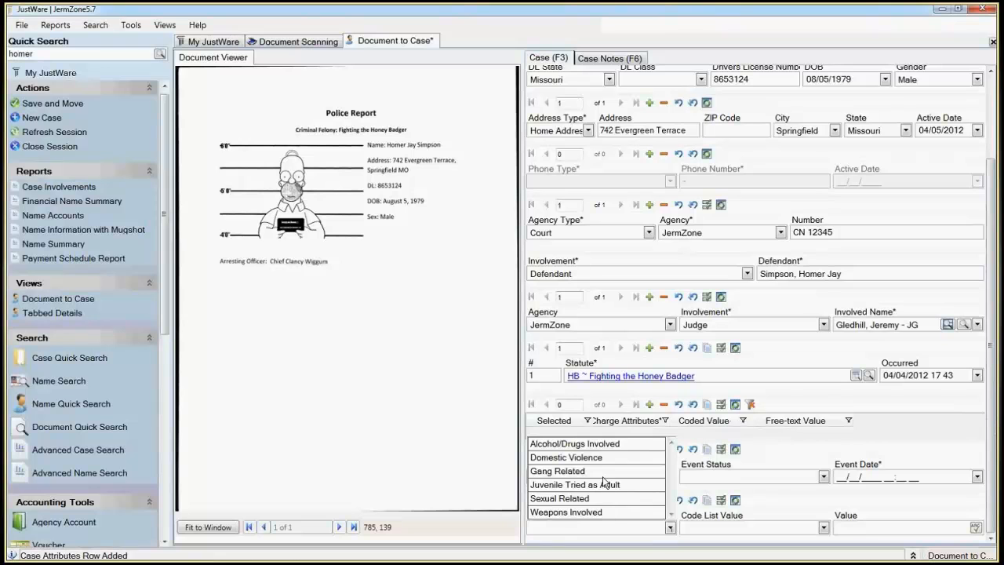
{"action": "left_click", "coordinate": [579, 444]}
{"action": "key", "text": "Tab"}
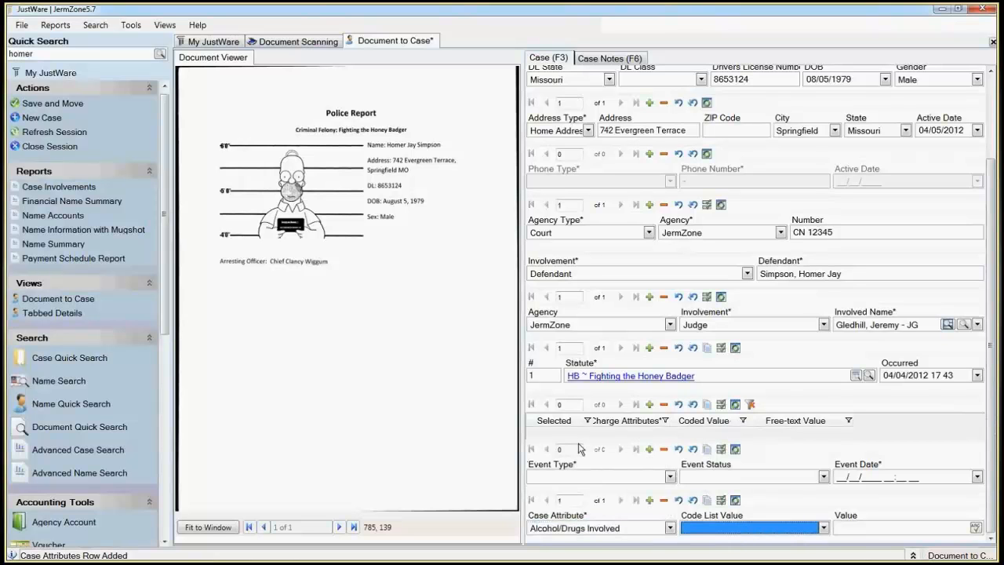
{"action": "left_click", "coordinate": [742, 531]}
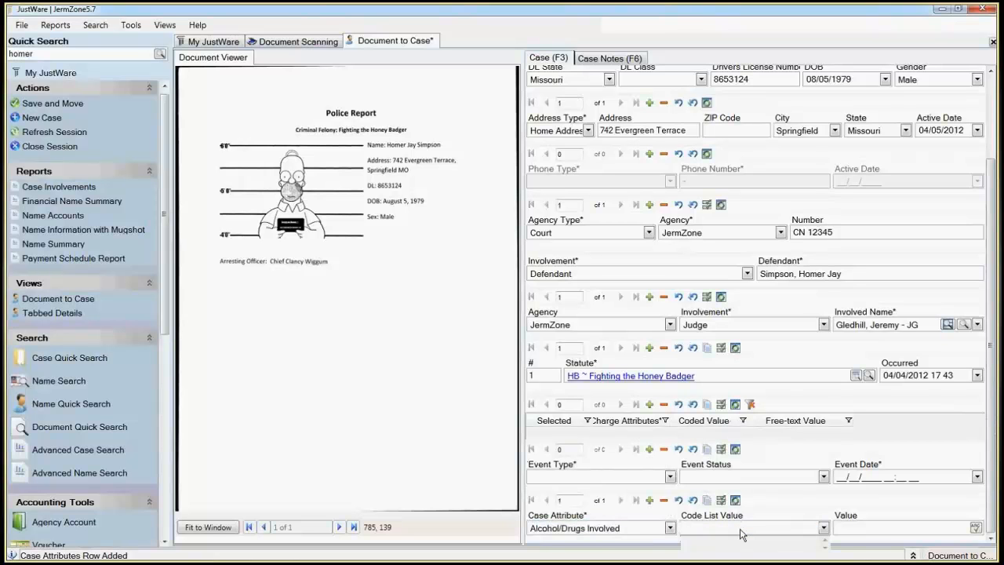
{"action": "left_click", "coordinate": [742, 532]}
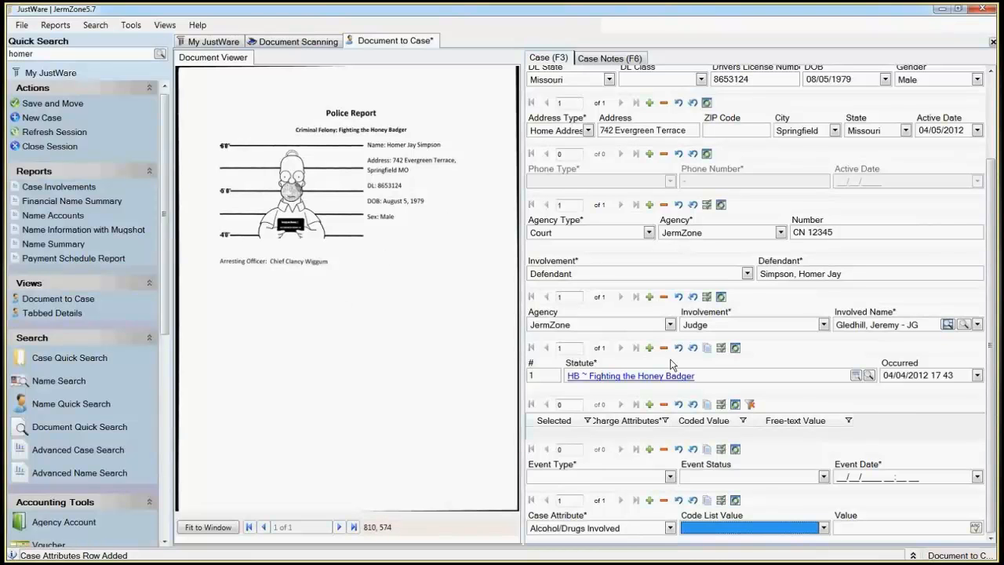
Step: Save the new case, moving the scanned report into it, and show the scanned documents name in the Tabbed Details view
{"action": "key", "text": "ctrl+s"}
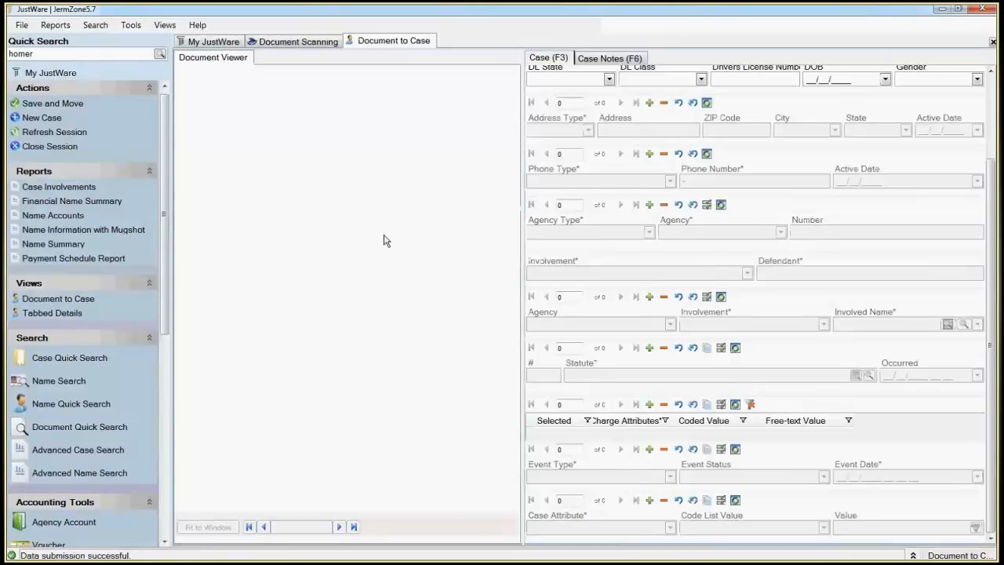
{"action": "left_click", "coordinate": [69, 314]}
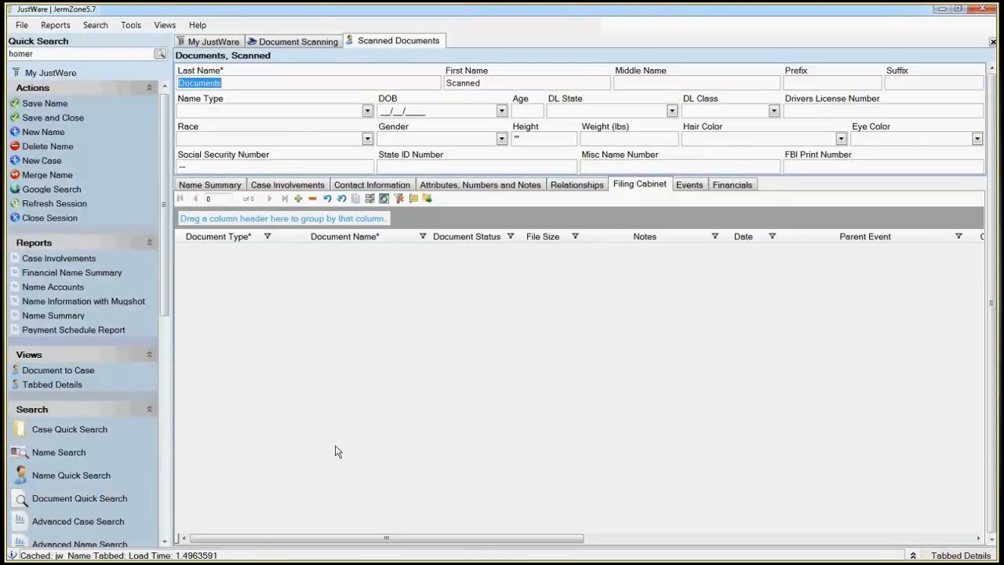
Step: Run a quick search for the suspect's full first, middle and last name
{"action": "left_click", "coordinate": [120, 52]}
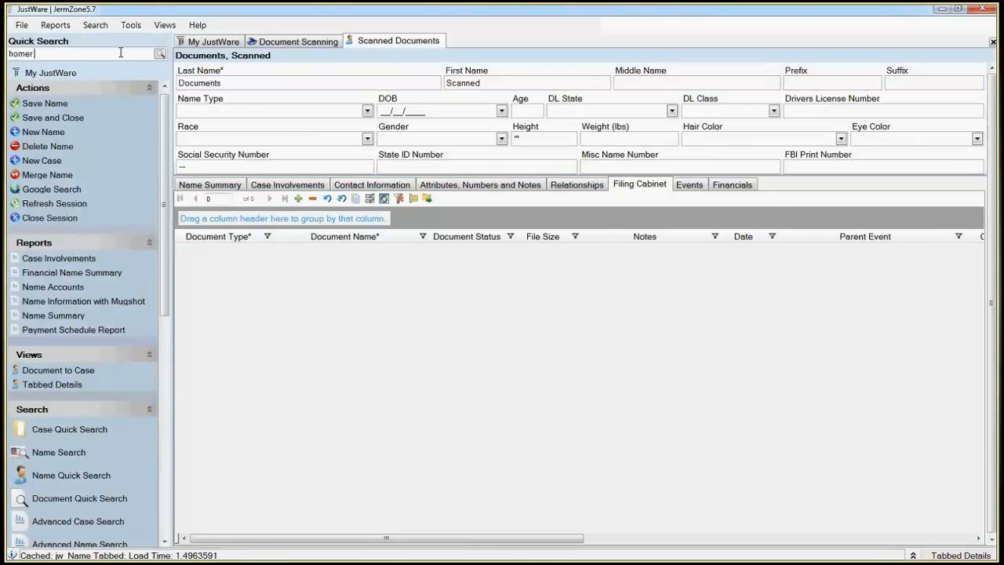
{"action": "type", "text": "jay simpson"}
{"action": "key", "text": "Return"}
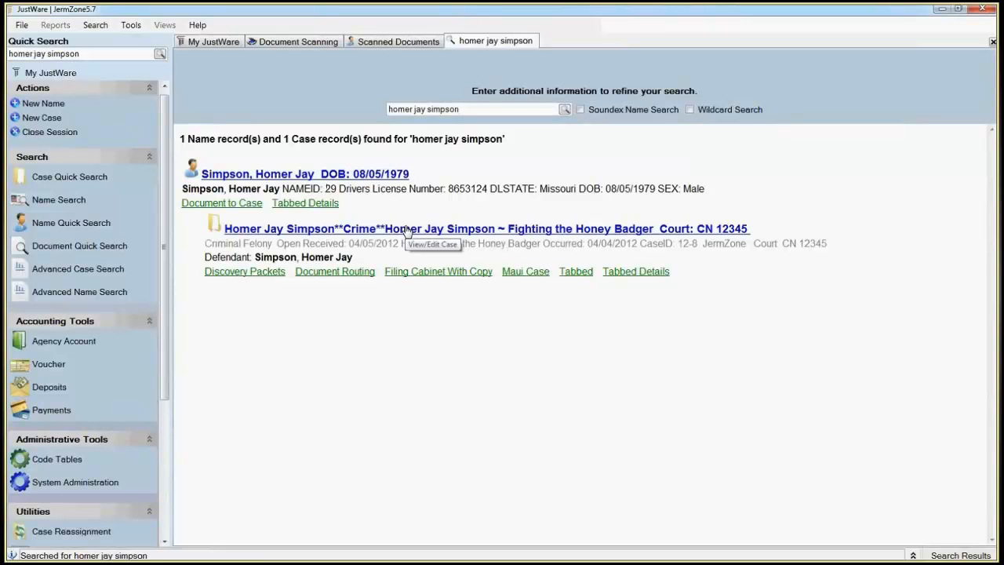
Step: Open the suspect's new case and review its filing cabinet, its agencies and involved parties, and its charges
{"action": "left_click", "coordinate": [406, 229]}
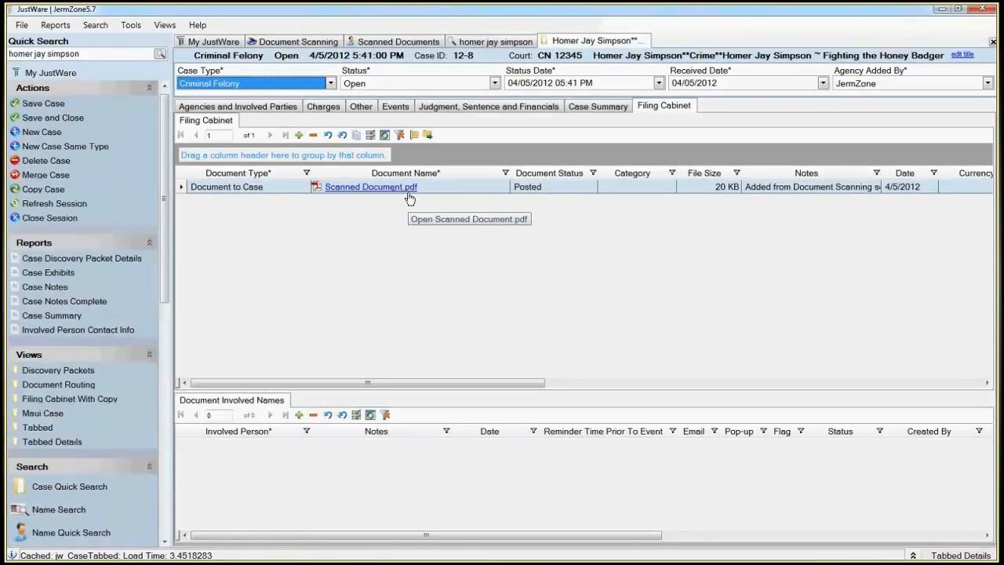
{"action": "left_click", "coordinate": [243, 106]}
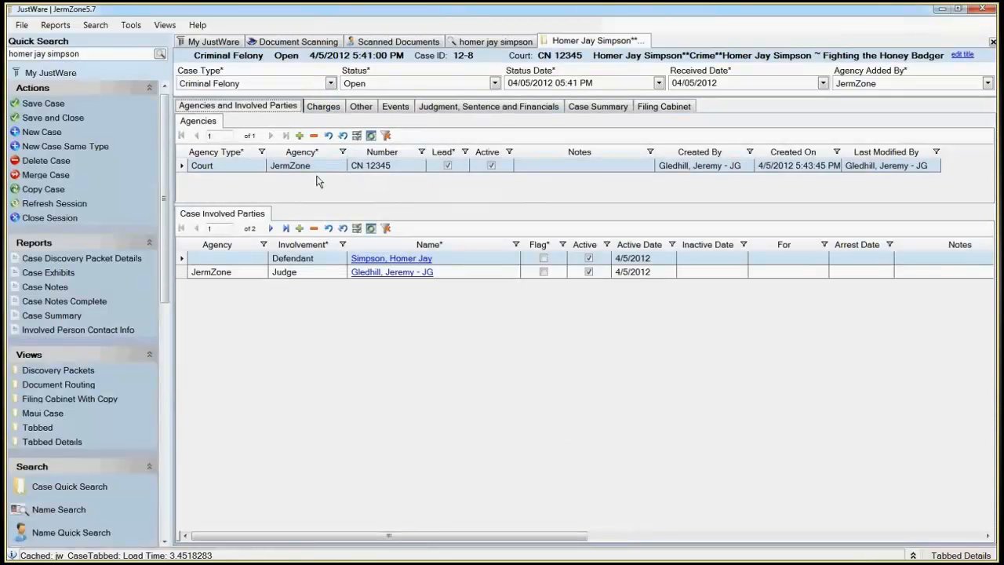
{"action": "left_click", "coordinate": [330, 107]}
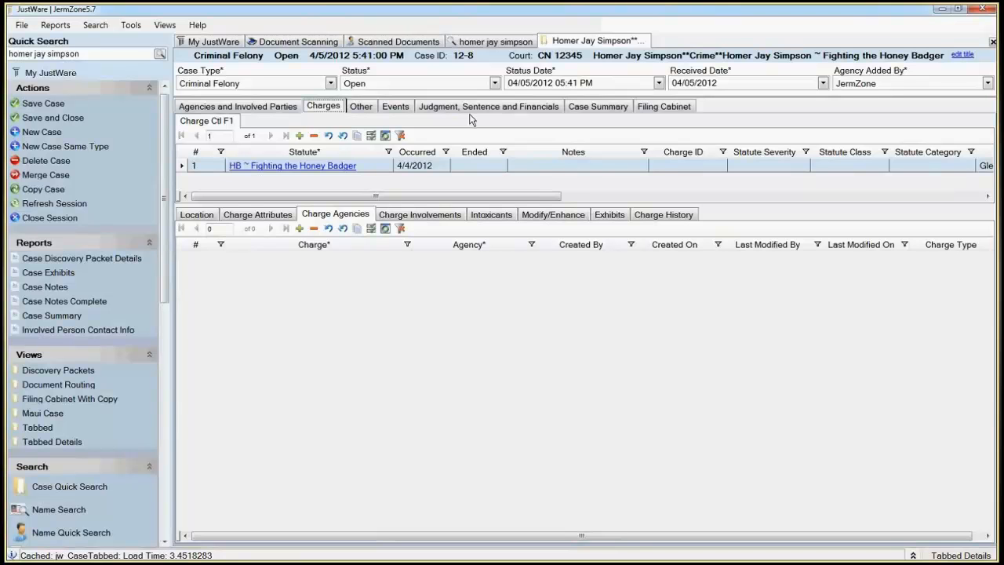
Step: Return to the Scanned Documents name and switch it to the Document to Case view
{"action": "left_click", "coordinate": [378, 43]}
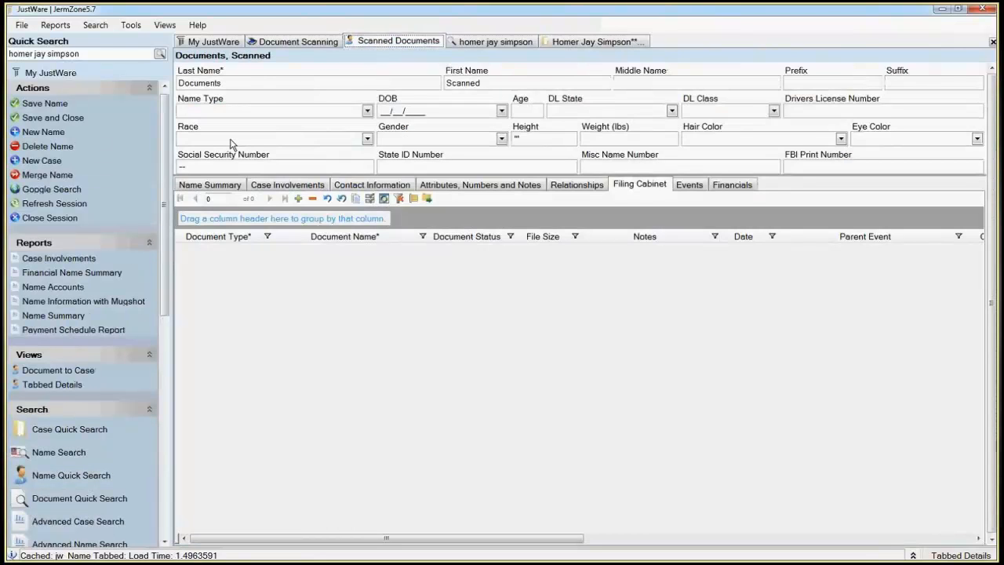
{"action": "left_click", "coordinate": [49, 369]}
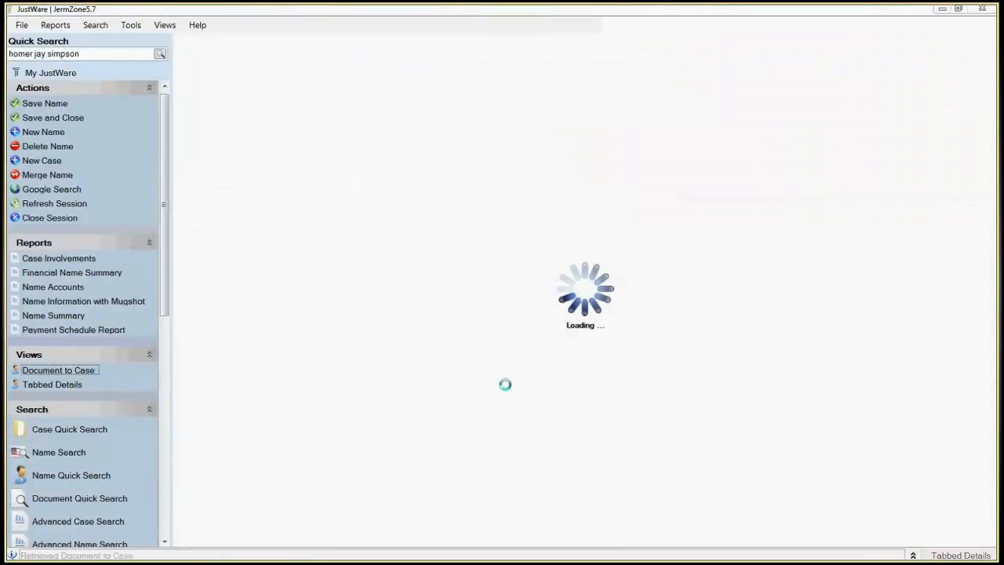